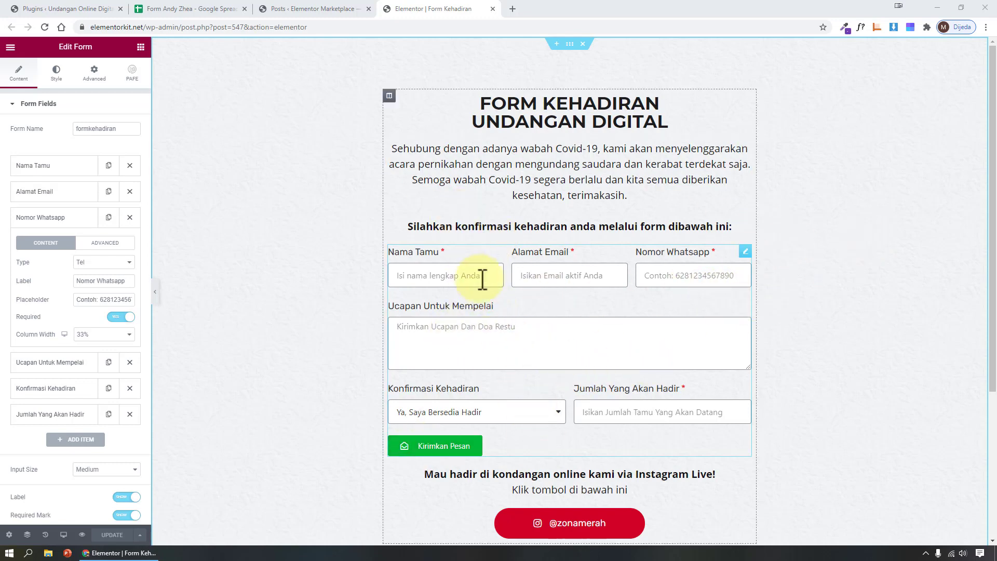
Step: Review the Konfirmasi Kehadiran dropdown options on the formkehadiran form, leaving them unchanged
{"action": "left_click", "coordinate": [549, 405]}
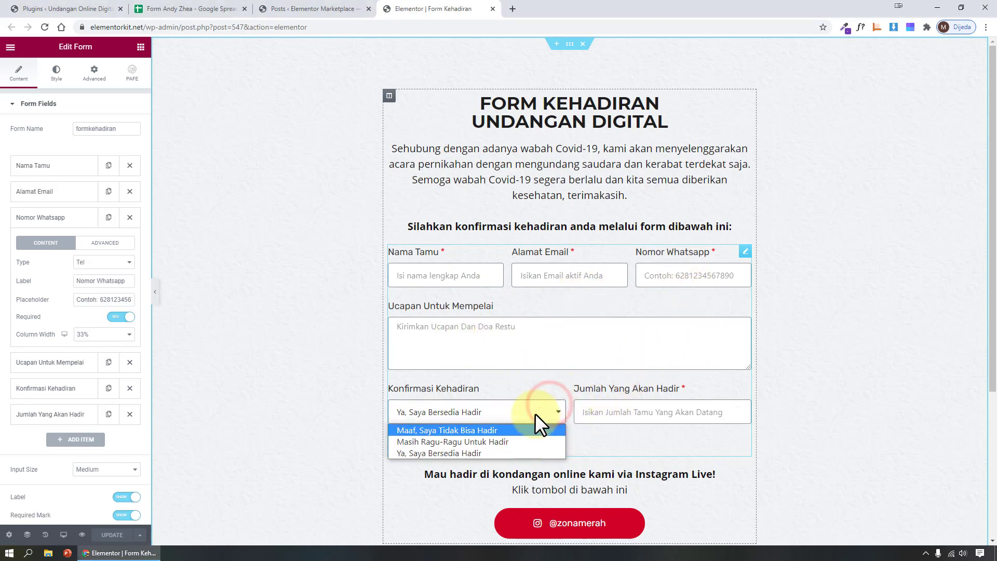
{"action": "left_click", "coordinate": [813, 407]}
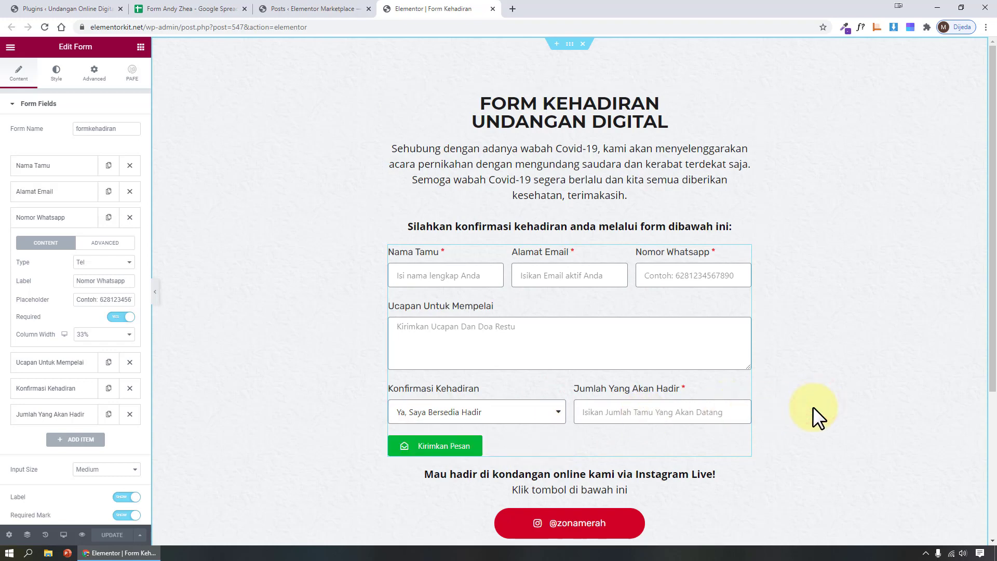
{"action": "left_click", "coordinate": [151, 8]}
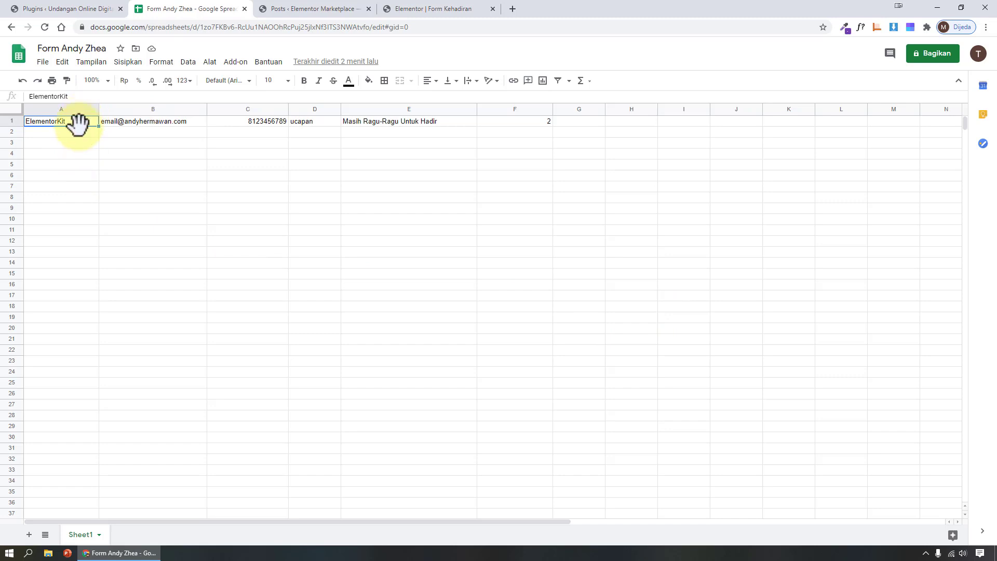
{"action": "left_click", "coordinate": [172, 123]}
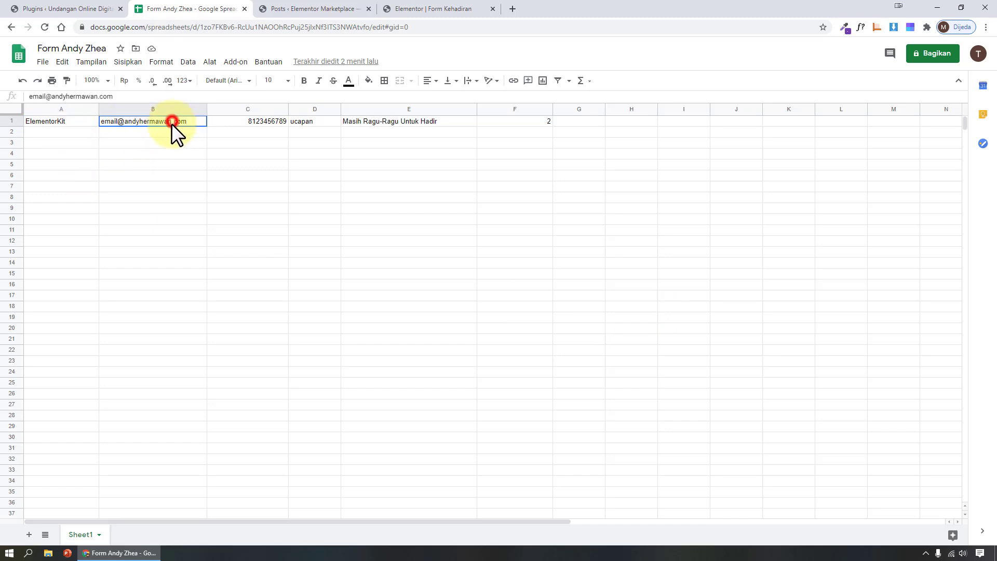
{"action": "left_click", "coordinate": [67, 122]}
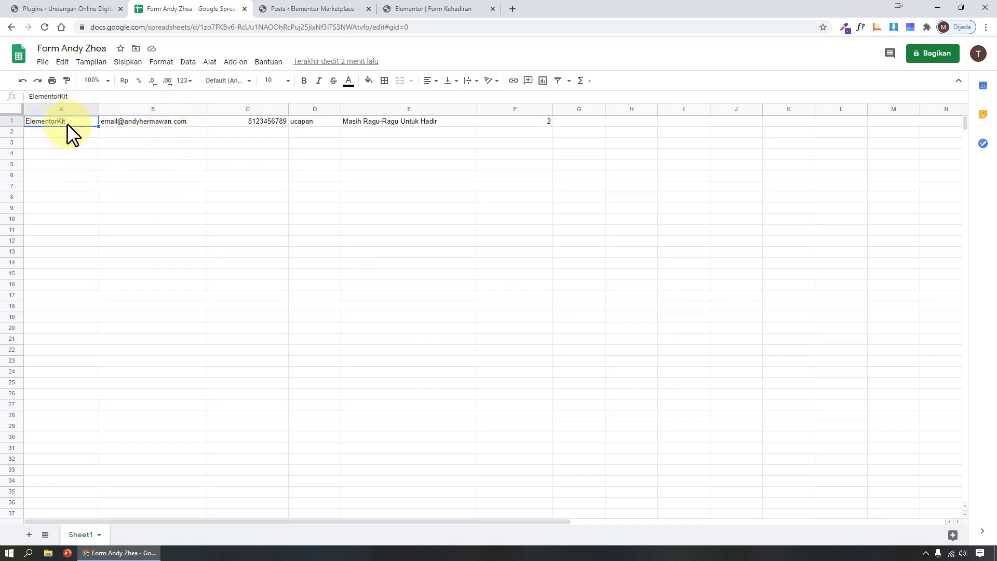
Step: Enter the headings Nama in A2 and Email in B2, correcting the autocompleted email
{"action": "key", "text": "Down"}
{"action": "type", "text": "Nama"}
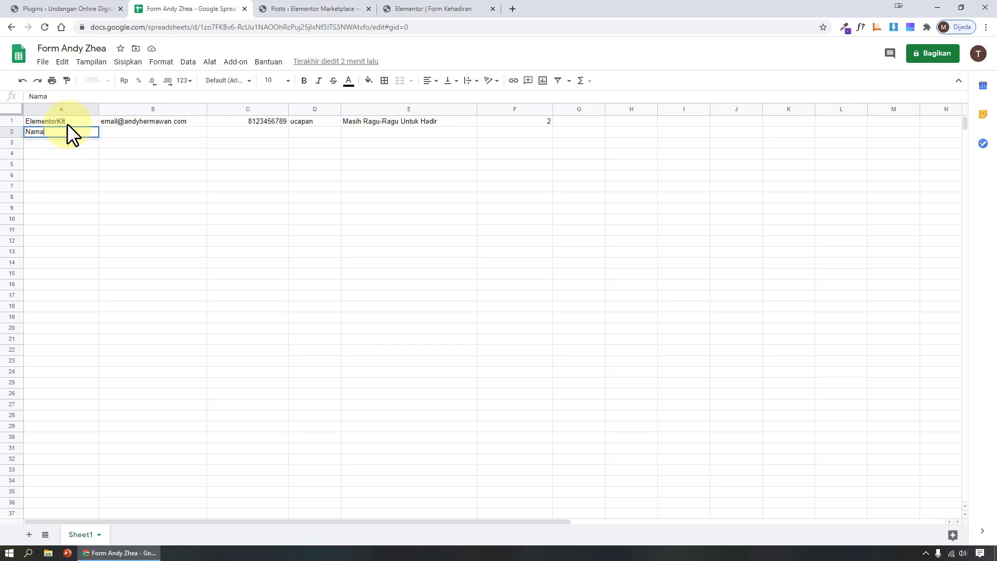
{"action": "key", "text": "Tab"}
{"action": "type", "text": "e"}
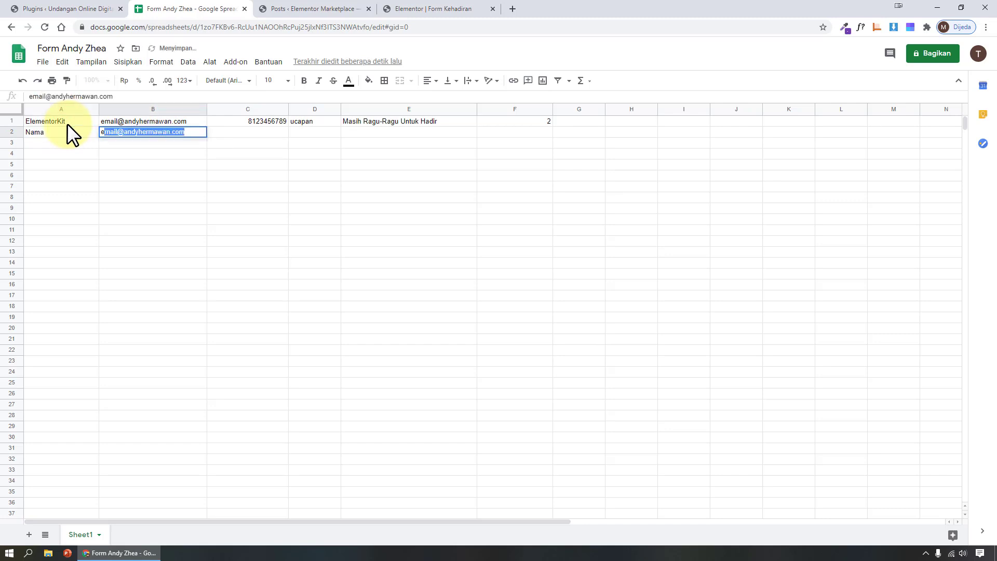
{"action": "type", "text": "MA"}
{"action": "key", "text": "BackSpace"}
{"action": "key", "text": "BackSpace"}
{"action": "key", "text": "BackSpace"}
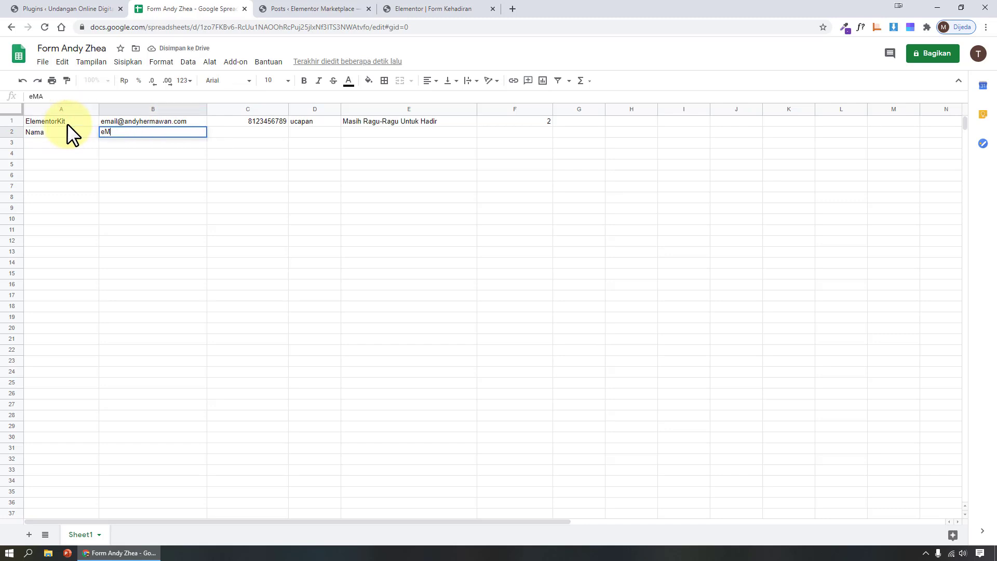
{"action": "type", "text": "Email"}
{"action": "key", "text": "Tab"}
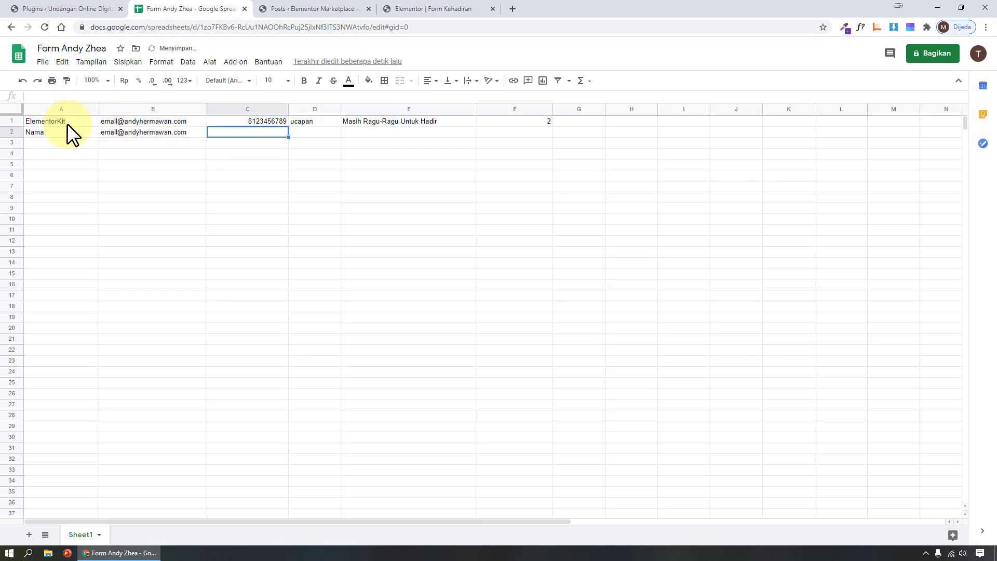
{"action": "key", "text": "shift+Tab"}
{"action": "key", "text": "Return"}
{"action": "key", "text": "BackSpace"}
{"action": "key", "text": "BackSpace"}
{"action": "key", "text": "BackSpace"}
{"action": "key", "text": "BackSpace"}
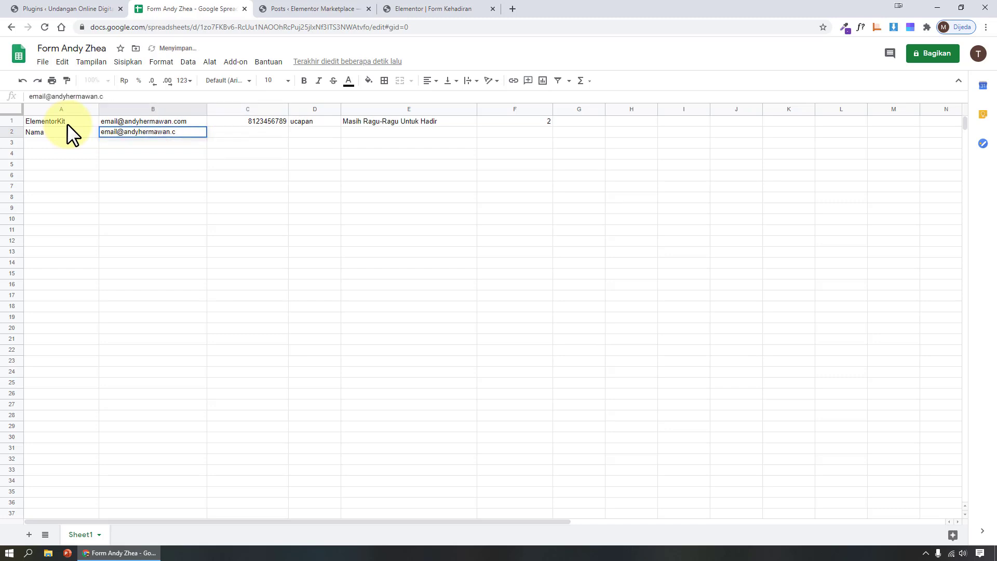
{"action": "key", "text": "BackSpace"}
{"action": "key", "text": "BackSpace"}
{"action": "key", "text": "BackSpace"}
{"action": "key", "text": "BackSpace"}
{"action": "key", "text": "BackSpace"}
{"action": "key", "text": "BackSpace"}
{"action": "key", "text": "BackSpace"}
{"action": "key", "text": "BackSpace"}
{"action": "key", "text": "BackSpace"}
{"action": "key", "text": "BackSpace"}
{"action": "key", "text": "BackSpace"}
{"action": "key", "text": "BackSpace"}
{"action": "key", "text": "BackSpace"}
{"action": "key", "text": "BackSpace"}
{"action": "key", "text": "BackSpace"}
{"action": "key", "text": "BackSpace"}
{"action": "key", "text": "BackSpace"}
{"action": "key", "text": "BackSpace"}
{"action": "type", "text": "E"}
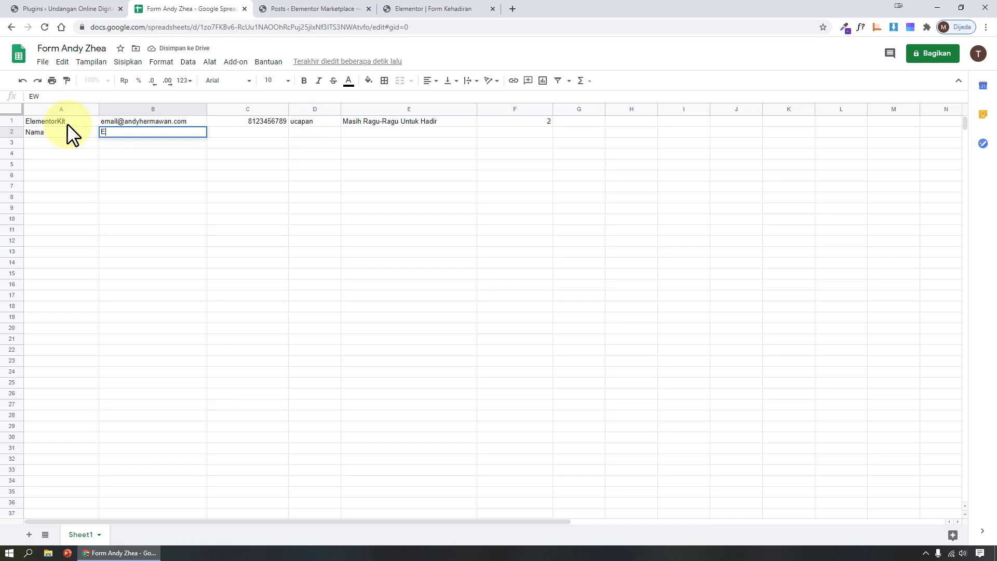
{"action": "type", "text": "mail"}
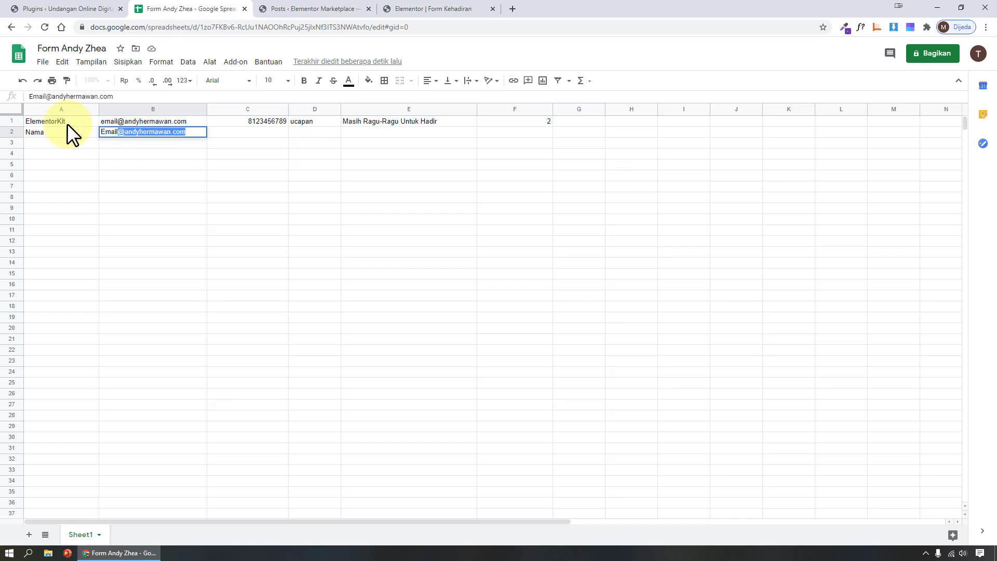
{"action": "key", "text": "Delete"}
{"action": "key", "text": "Tab"}
Step: Add headings No. Whatsapp, Ucapan and Konfirmasi in C2:E2, and start Jumlah in F2
{"action": "type", "text": "N"}
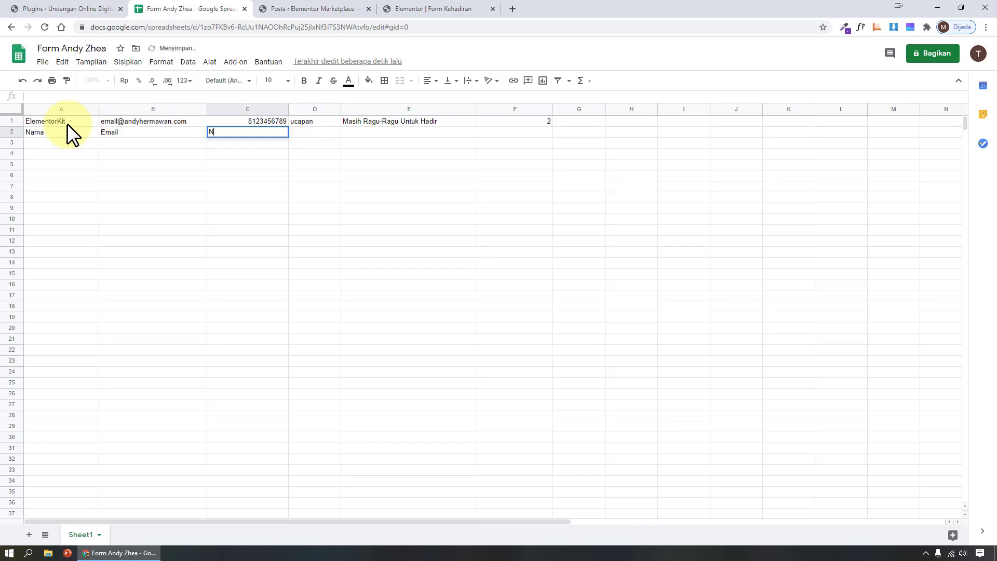
{"action": "type", "text": "o. Whatsap[p"}
{"action": "key", "text": "Tab"}
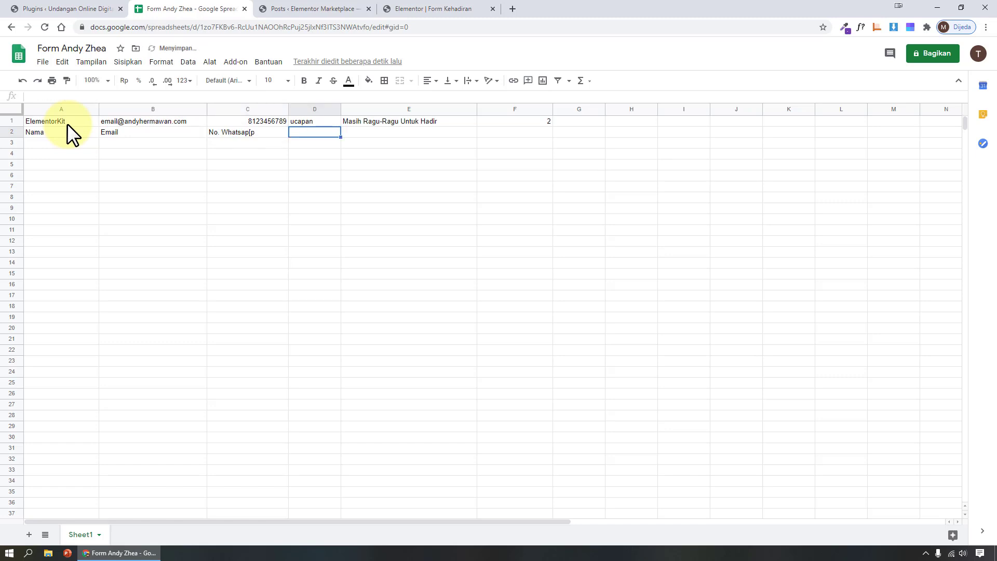
{"action": "type", "text": "Ucapan"}
{"action": "key", "text": "Tab"}
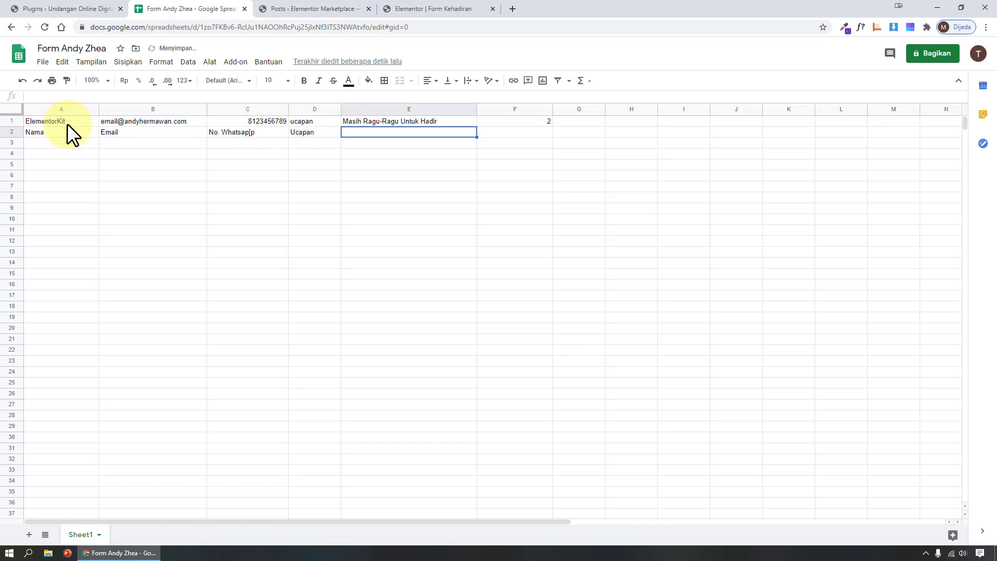
{"action": "type", "text": "kO"}
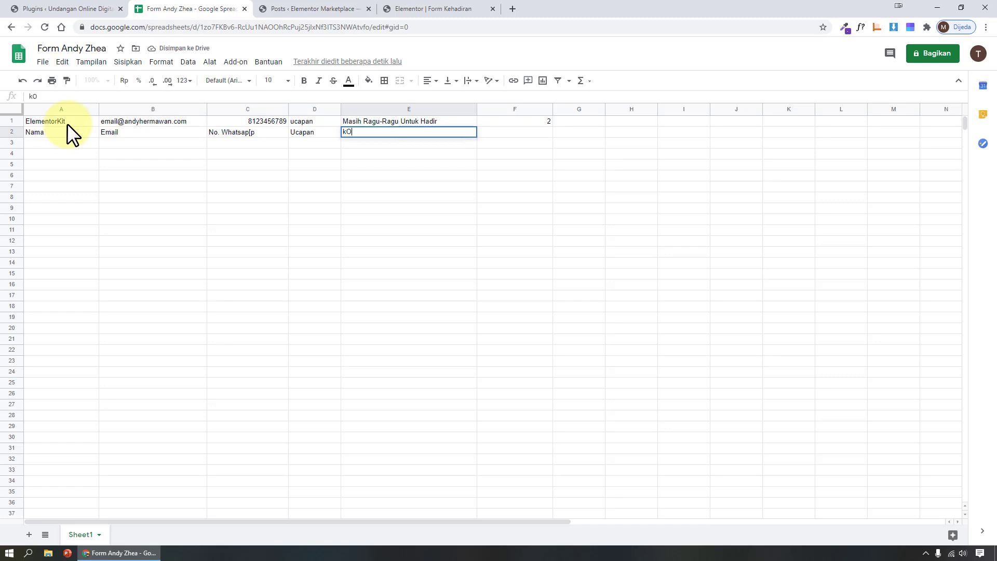
{"action": "type", "text": "N"}
{"action": "key", "text": "BackSpace"}
{"action": "key", "text": "BackSpace"}
{"action": "key", "text": "BackSpace"}
{"action": "type", "text": "Konfirmasi"}
{"action": "key", "text": "Tab"}
{"action": "type", "text": "Ju"}
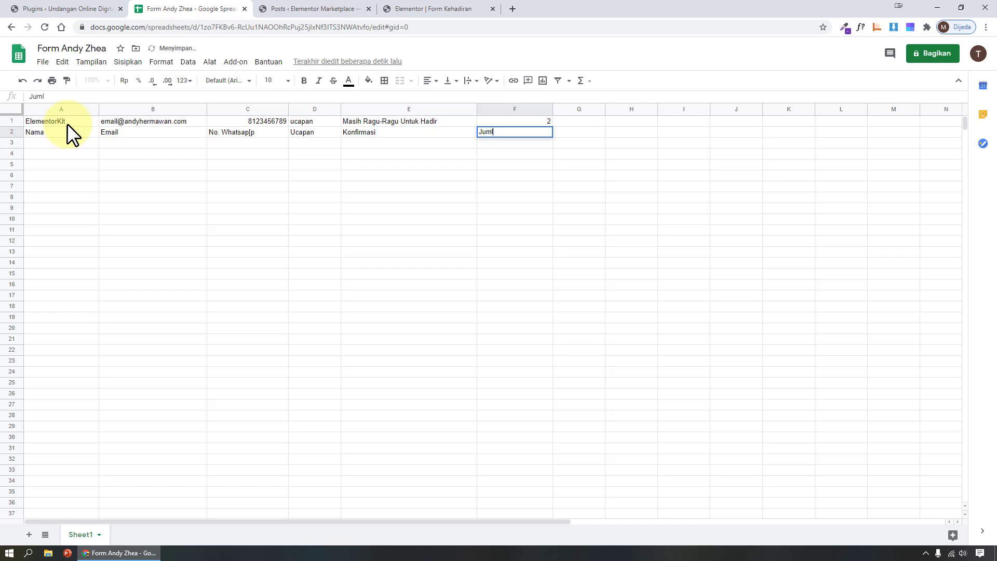
Step: Fix the C2 heading to 'No. Whatsapp' by removing the stray bracket
{"action": "left_click", "coordinate": [261, 134]}
{"action": "double_click", "coordinate": [260, 131]}
{"action": "left_click", "coordinate": [252, 133]}
{"action": "key", "text": "BackSpace"}
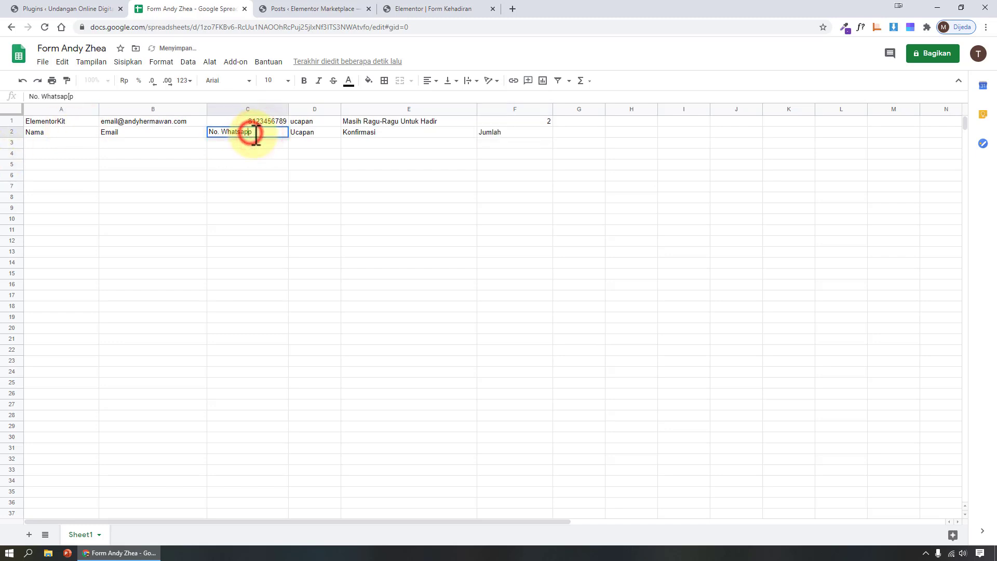
{"action": "left_click", "coordinate": [265, 164]}
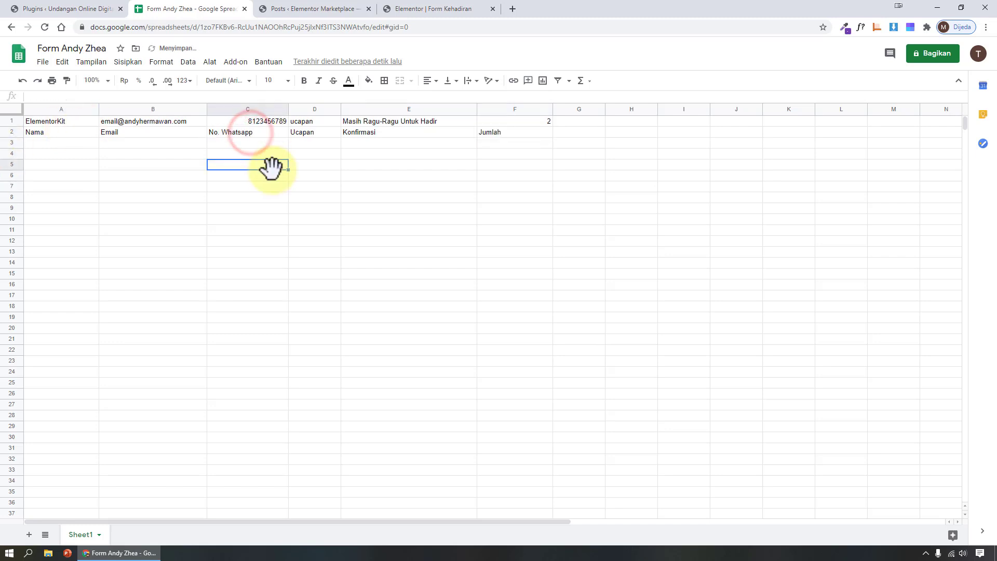
Step: Delete the old test response from A1:F1
{"action": "left_click", "coordinate": [82, 116]}
{"action": "left_click_drag", "start_coordinate": [43, 120], "coordinate": [218, 119]}
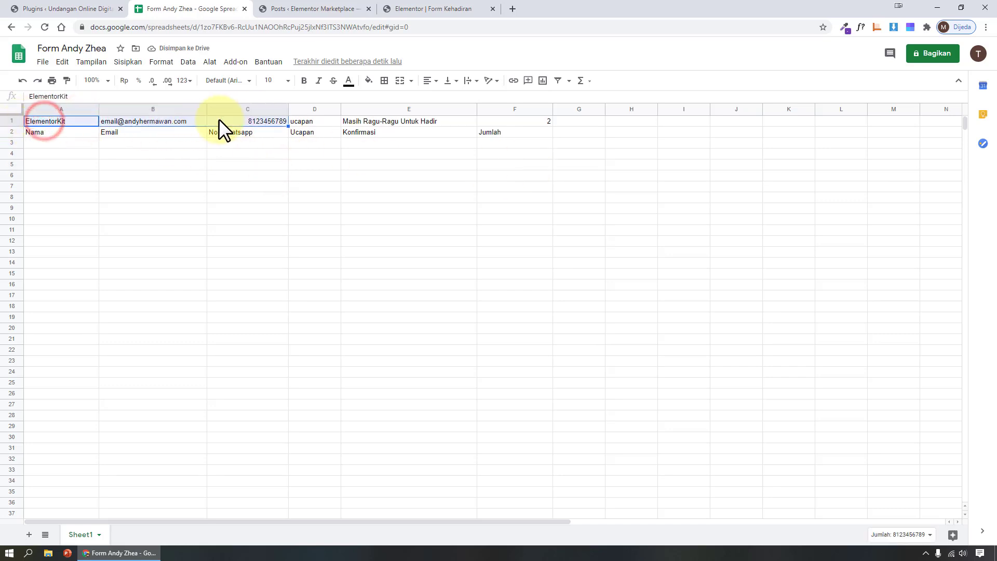
{"action": "left_click", "coordinate": [118, 176]}
{"action": "left_click_drag", "start_coordinate": [70, 120], "coordinate": [531, 123]}
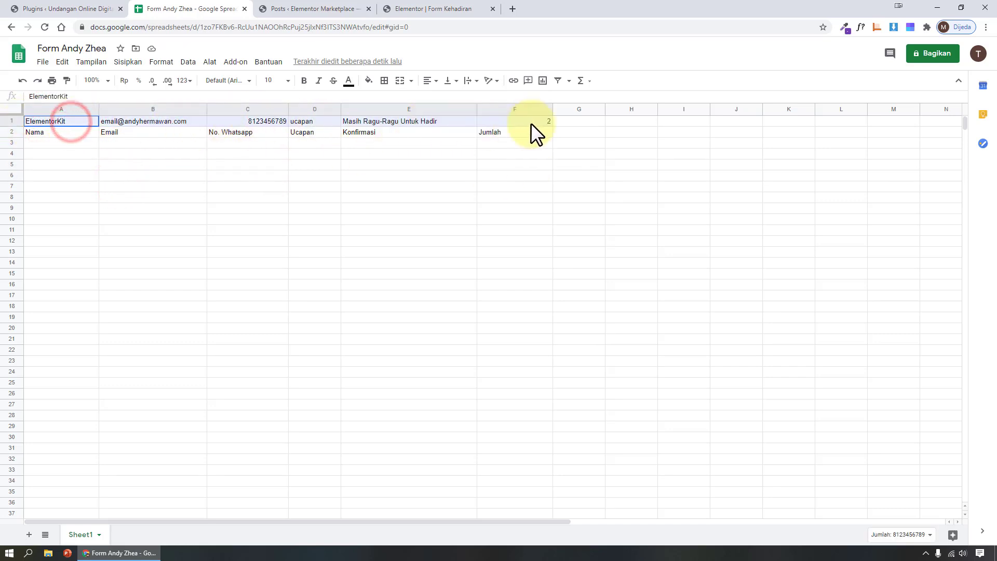
{"action": "key", "text": "Delete"}
Step: Move the heading row from row 2 up into row 1 starting at A1
{"action": "left_click_drag", "start_coordinate": [45, 133], "coordinate": [499, 131]}
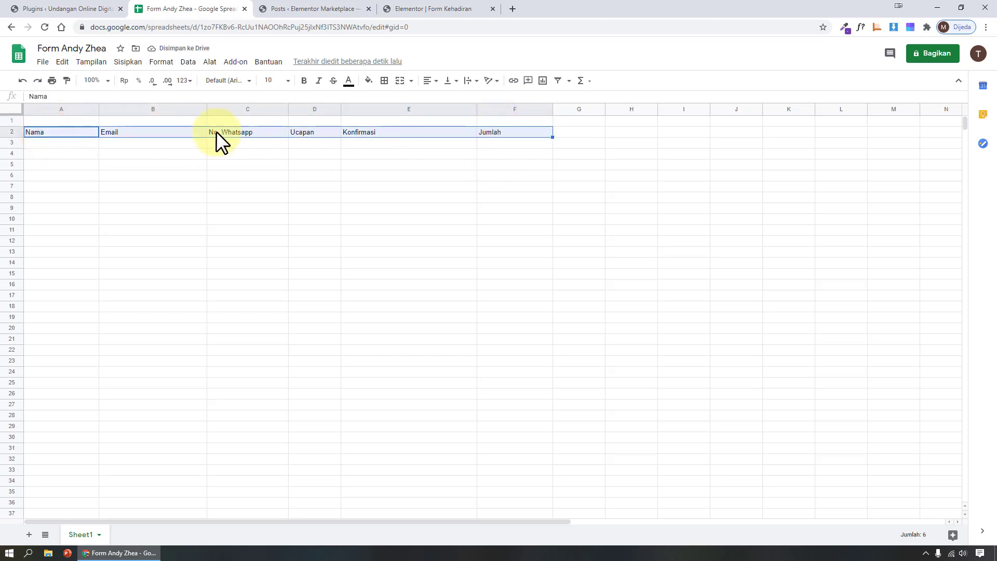
{"action": "key", "text": "ctrl+c"}
{"action": "left_click", "coordinate": [88, 120]}
{"action": "key", "text": "ctrl+v"}
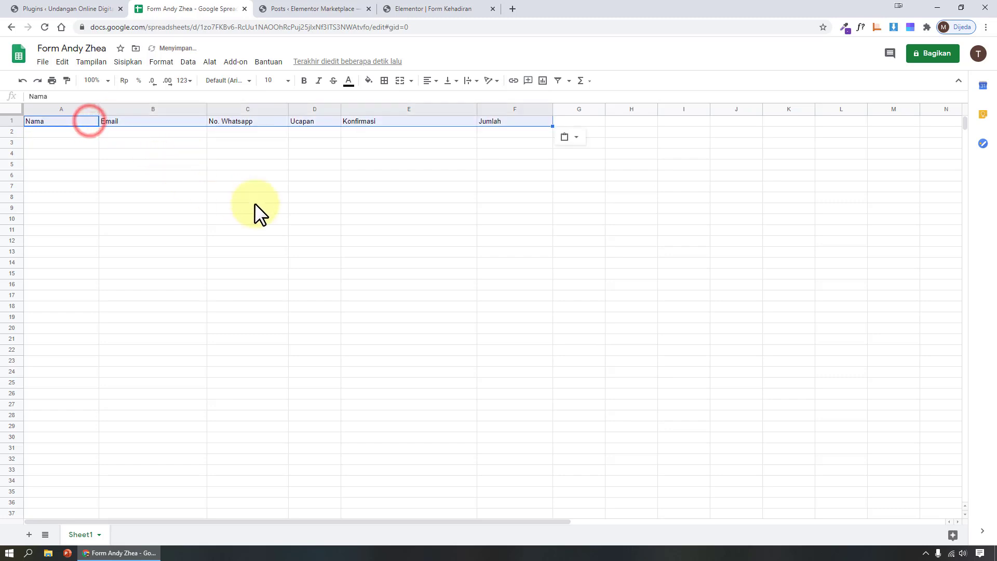
{"action": "left_click", "coordinate": [264, 211]}
{"action": "left_click_drag", "start_coordinate": [54, 134], "coordinate": [488, 386]}
{"action": "left_click", "coordinate": [319, 319]}
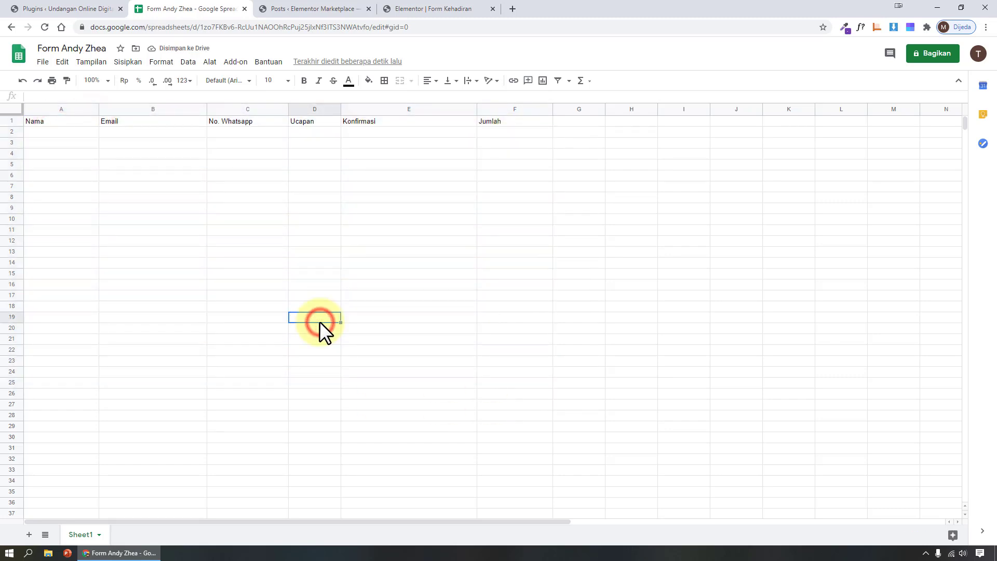
Step: Preview the form and fill in guest name, email and WhatsApp number, replacing leading 0 with 62
{"action": "left_click", "coordinate": [410, 8]}
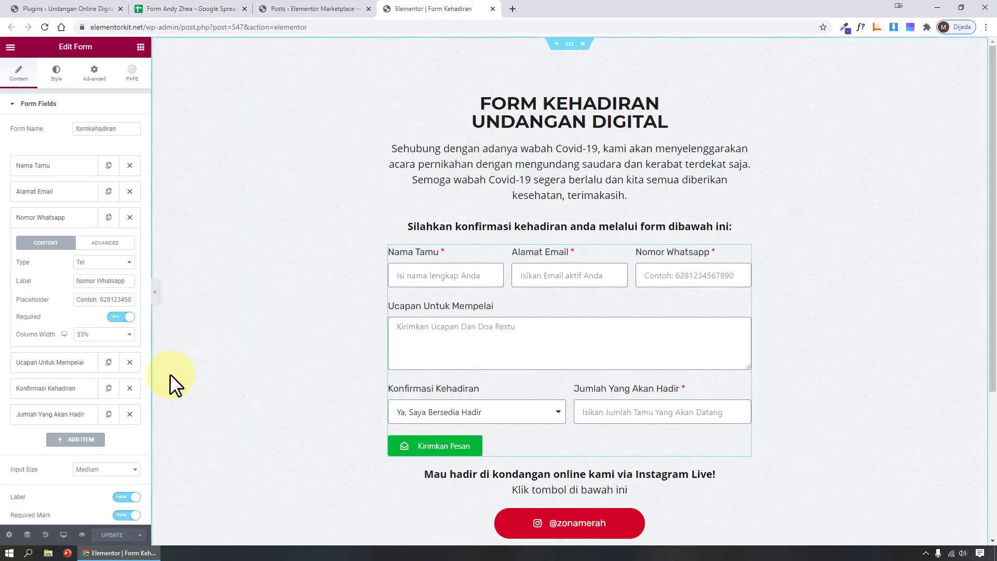
{"action": "left_click", "coordinate": [82, 535]}
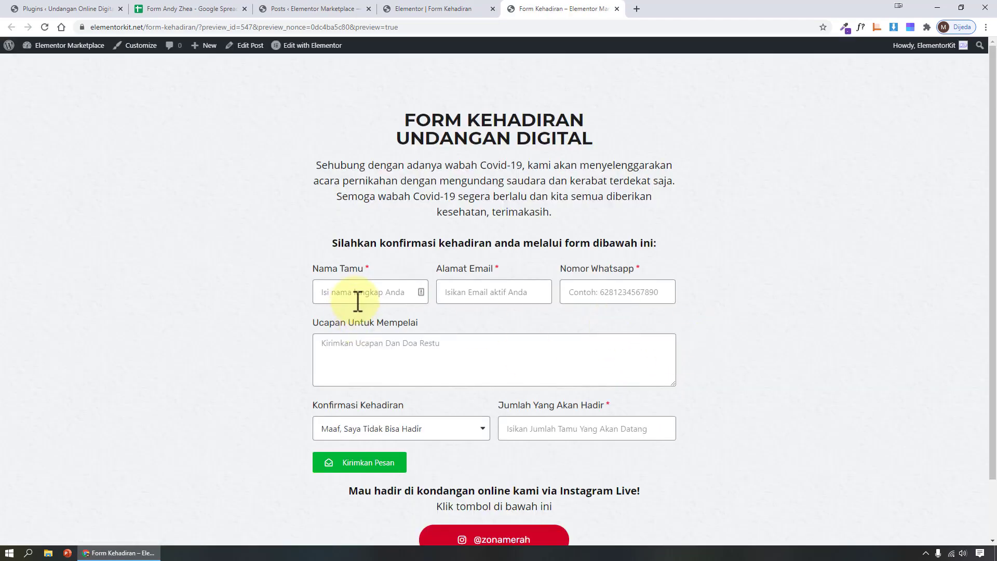
{"action": "left_click", "coordinate": [363, 293]}
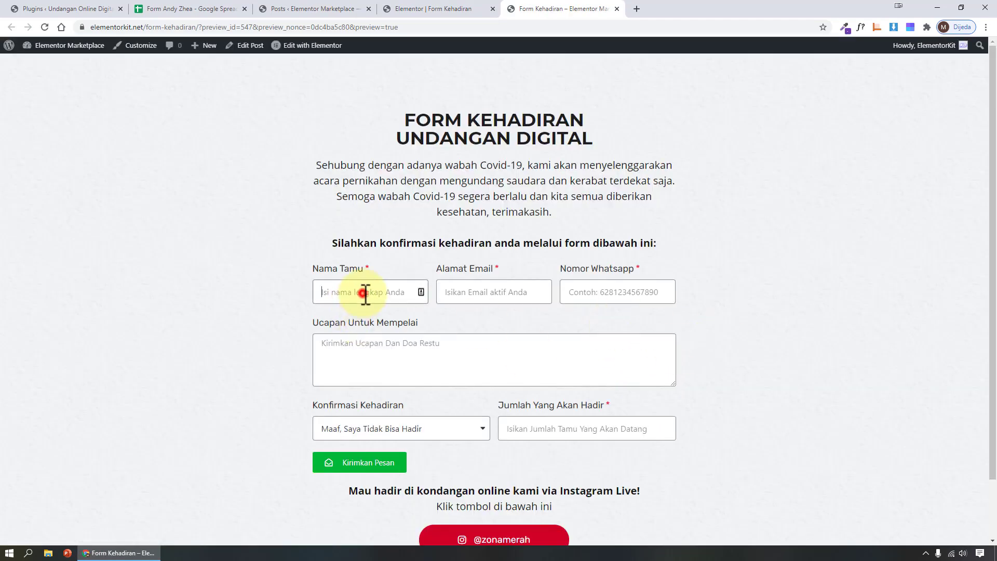
{"action": "left_click", "coordinate": [362, 315]}
{"action": "left_click", "coordinate": [502, 291]}
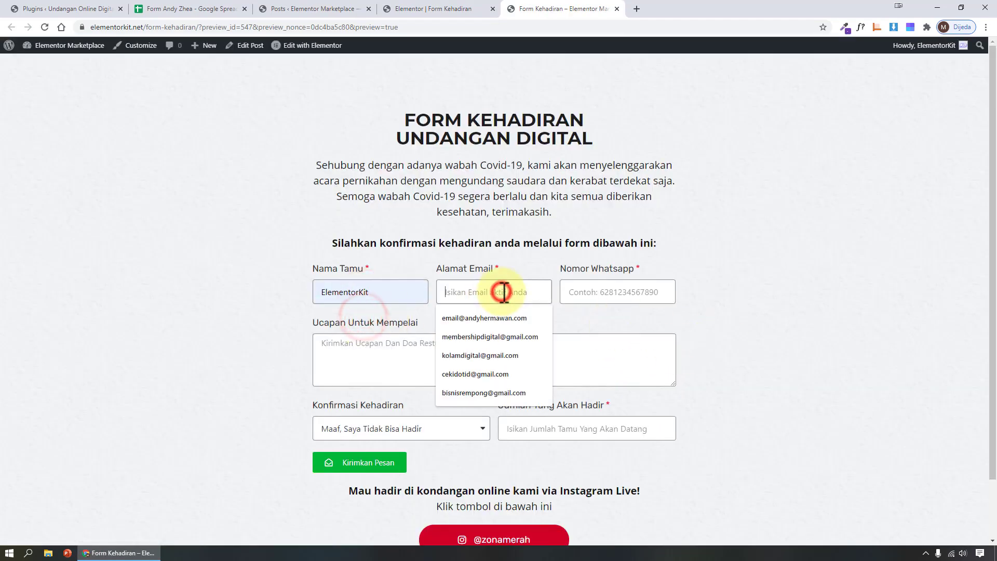
{"action": "left_click", "coordinate": [504, 315]}
{"action": "left_click", "coordinate": [612, 292]}
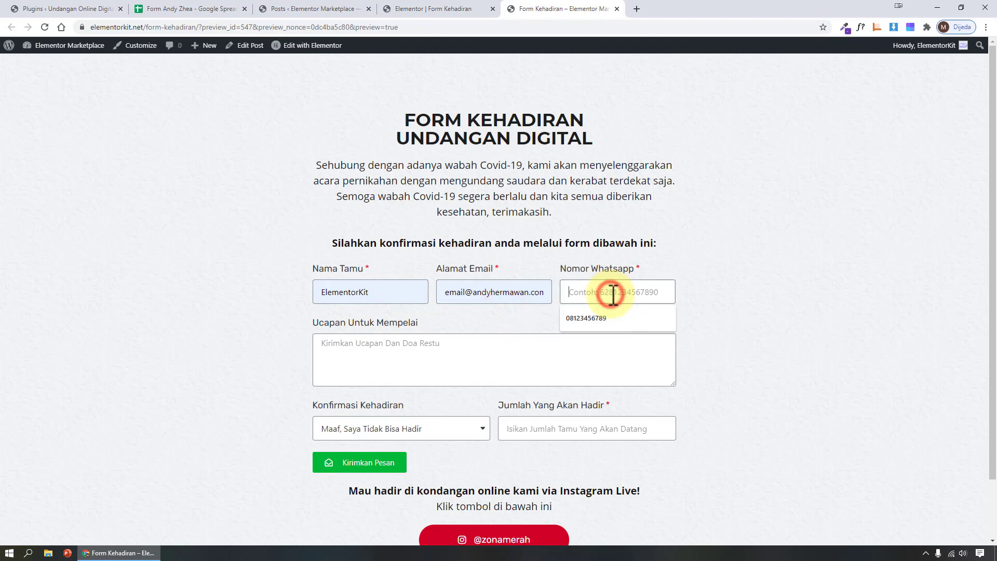
{"action": "left_click", "coordinate": [602, 317]}
{"action": "left_click_drag", "start_coordinate": [574, 292], "coordinate": [569, 292]}
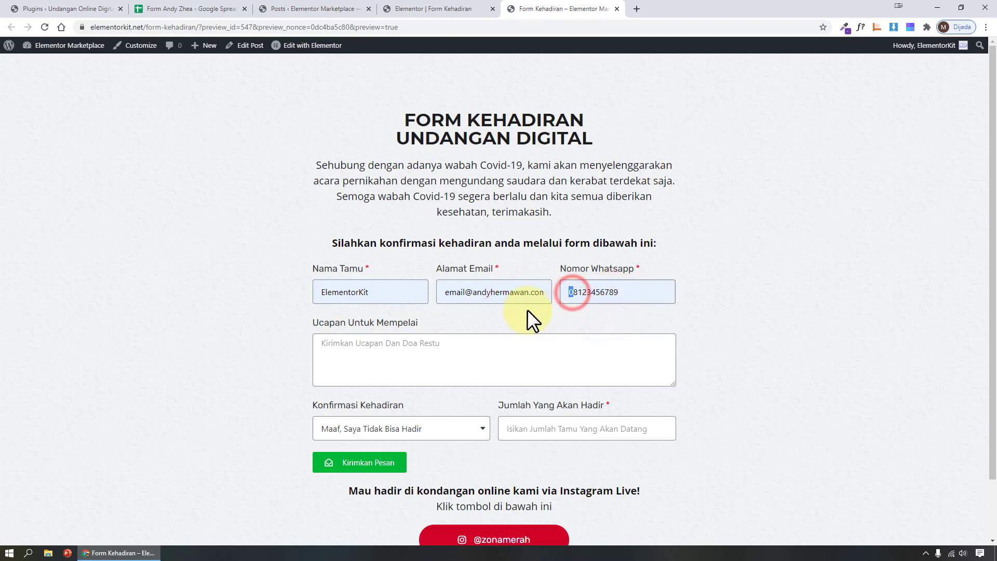
{"action": "type", "text": "62"}
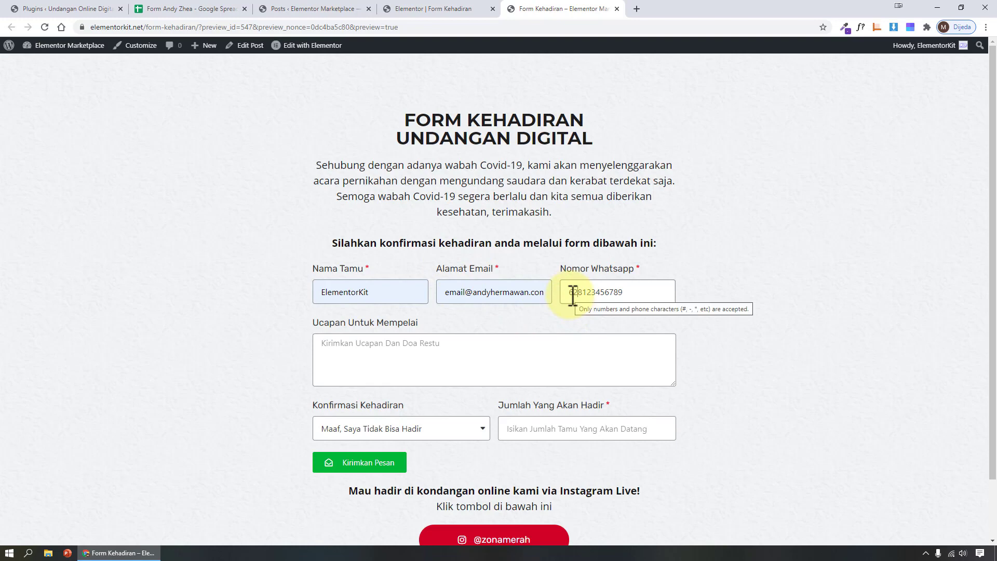
Step: Write 'Selamat atas pernikahannya', choose Ya, Saya Bersedia Hadir, enter 2 guests, and submit
{"action": "left_click", "coordinate": [426, 352]}
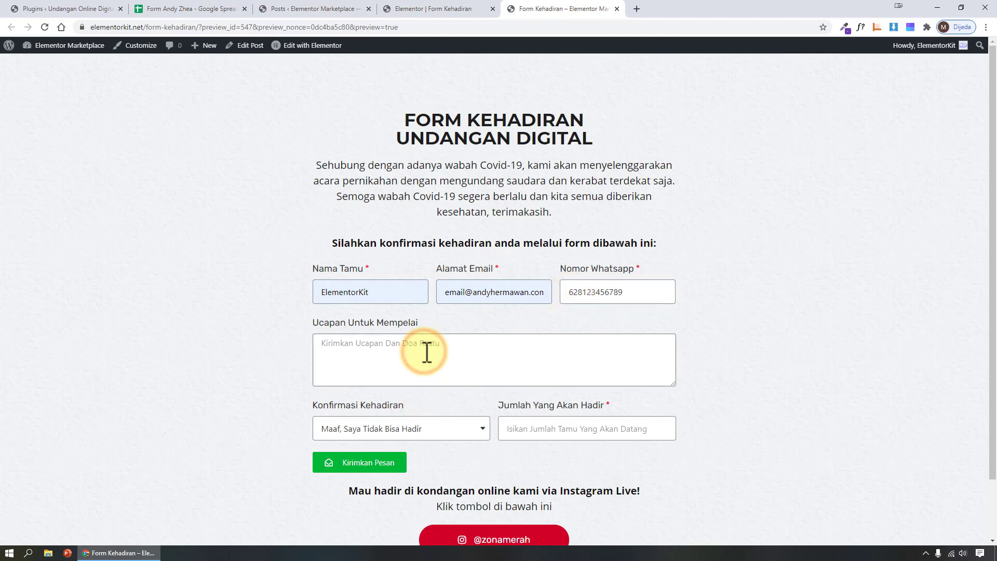
{"action": "type", "text": "Selamat "}
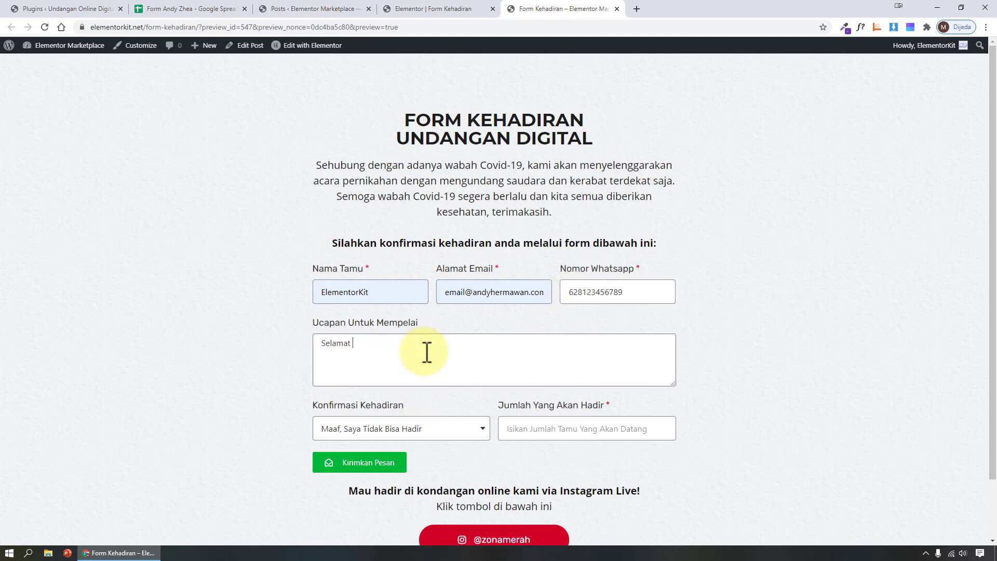
{"action": "type", "text": "atas pernikahannya"}
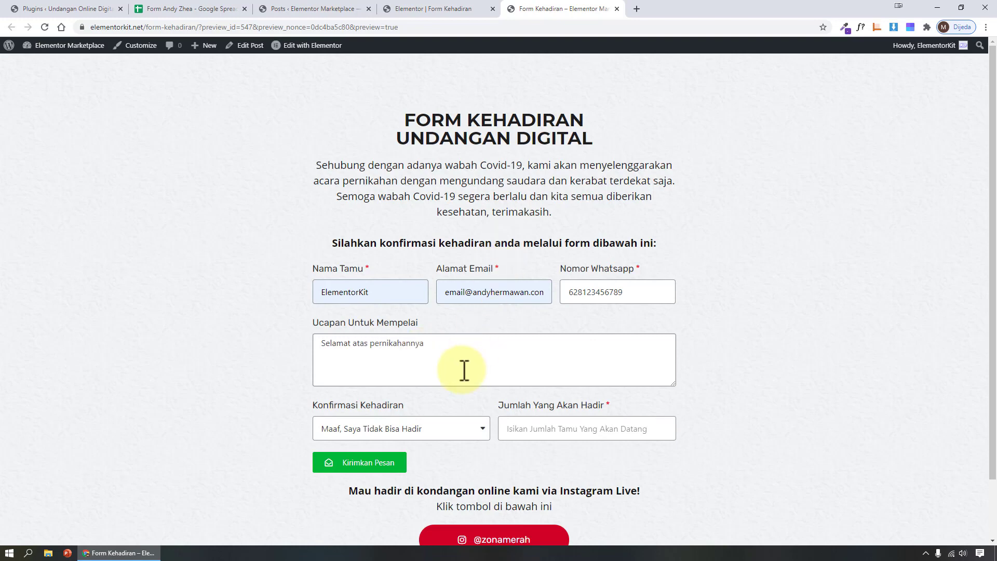
{"action": "left_click", "coordinate": [381, 419]}
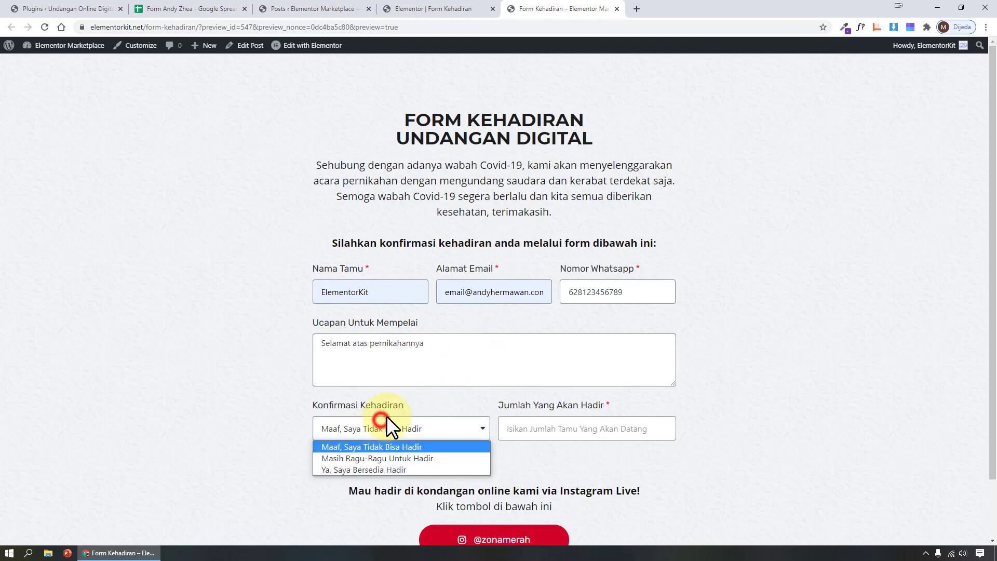
{"action": "left_click", "coordinate": [406, 470]}
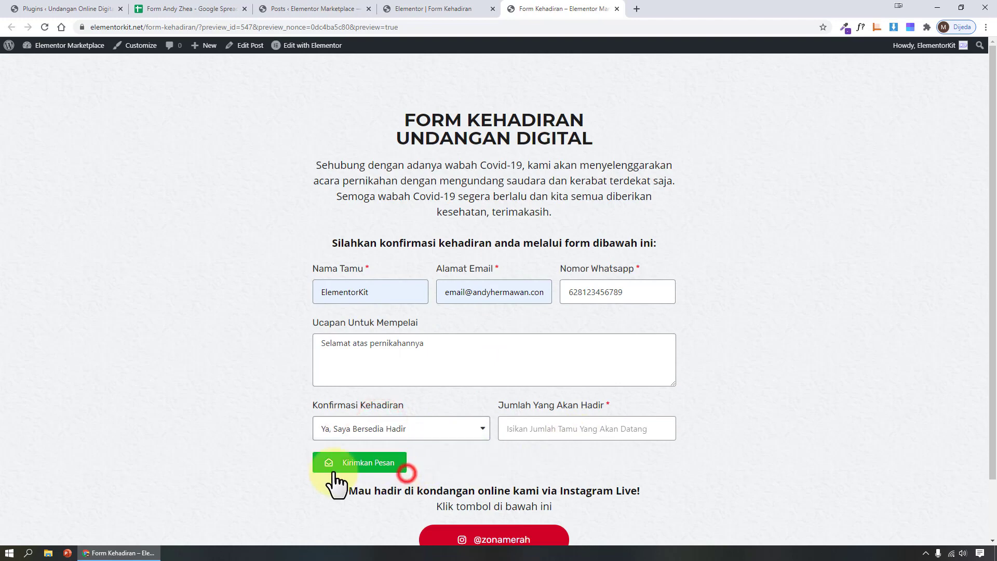
{"action": "left_click", "coordinate": [589, 434]}
{"action": "type", "text": "2"}
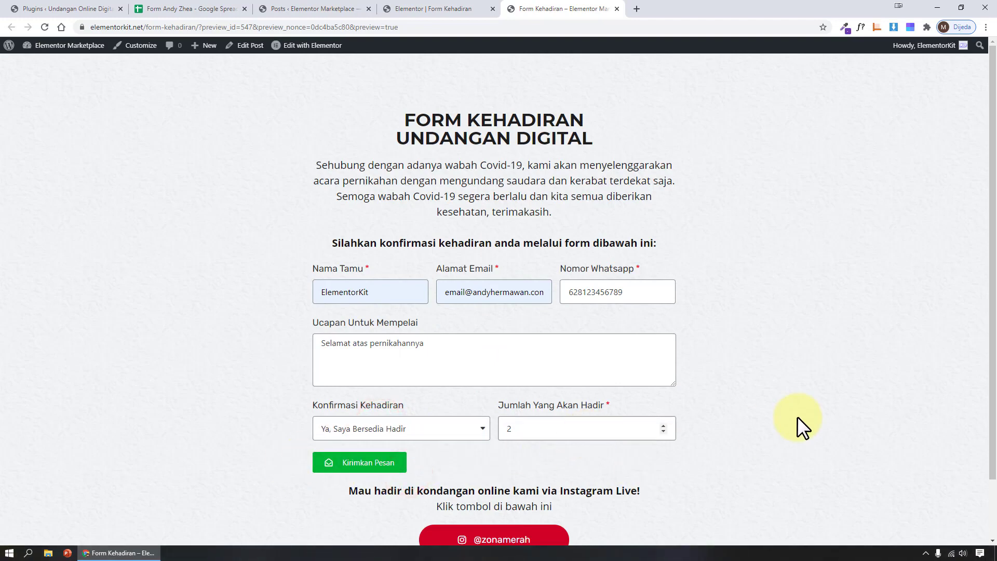
{"action": "left_click", "coordinate": [390, 465]}
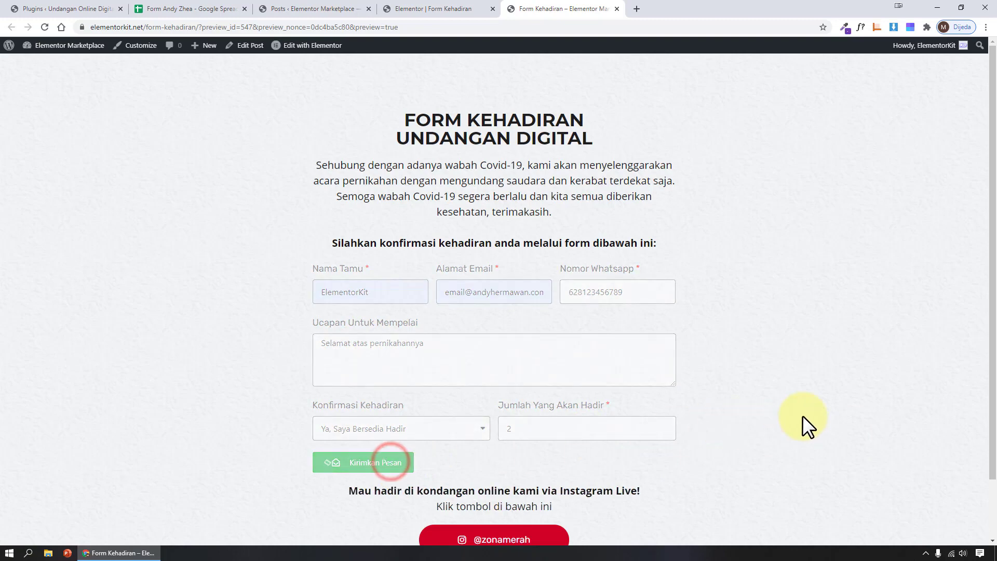
{"action": "scroll", "coordinate": [727, 426], "scroll_direction": "down", "scroll_amount": 1}
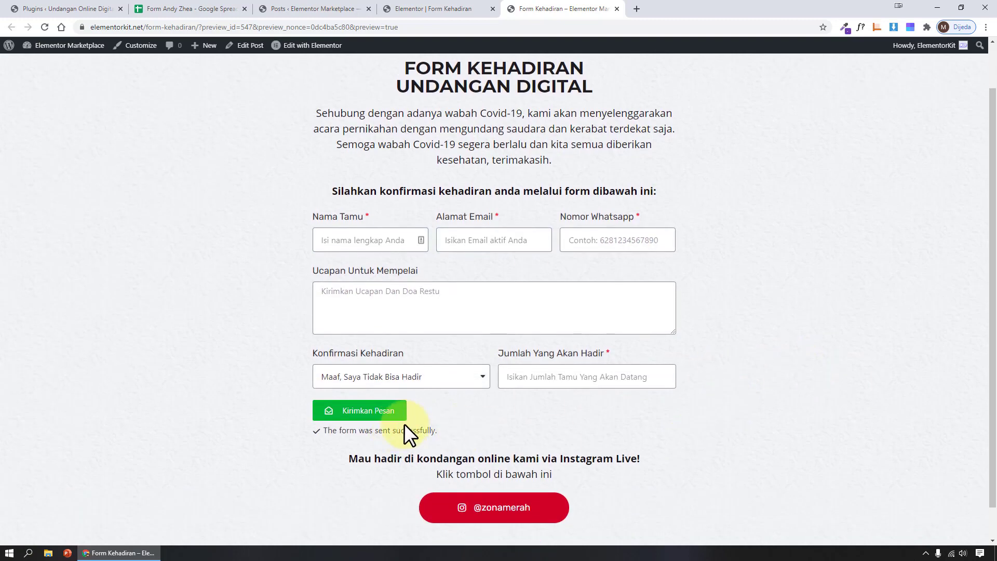
Step: Check the submitted name, email, WhatsApp number and message in Form Andy Zhea, widening column D
{"action": "left_click", "coordinate": [214, 8]}
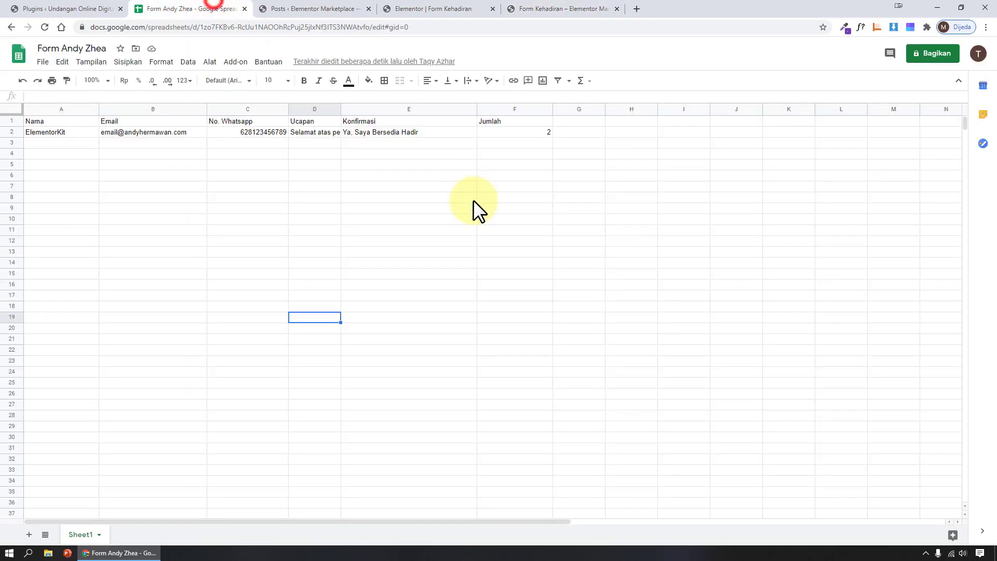
{"action": "left_click", "coordinate": [76, 132]}
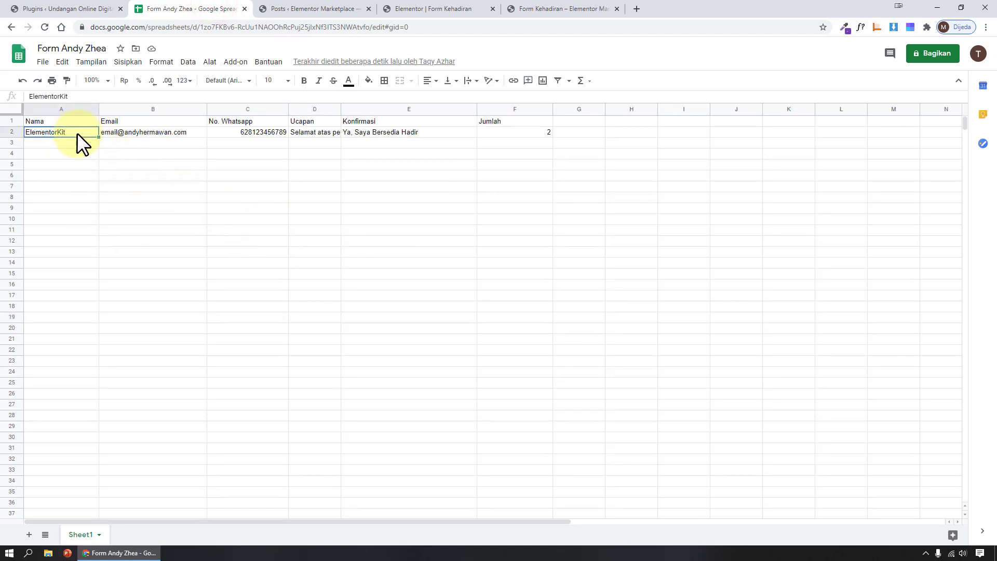
{"action": "left_click", "coordinate": [140, 132]}
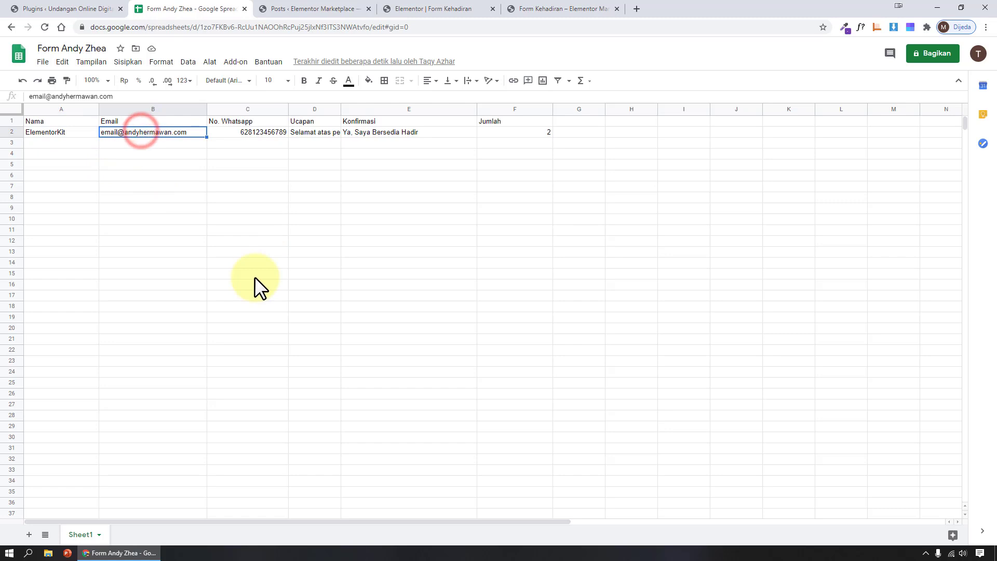
{"action": "left_click", "coordinate": [267, 125]}
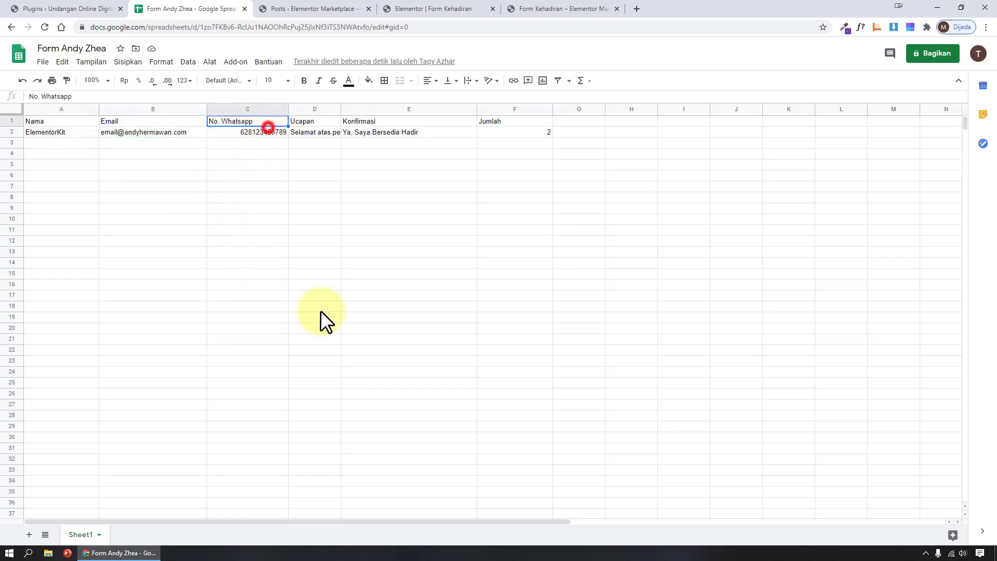
{"action": "left_click", "coordinate": [268, 134]}
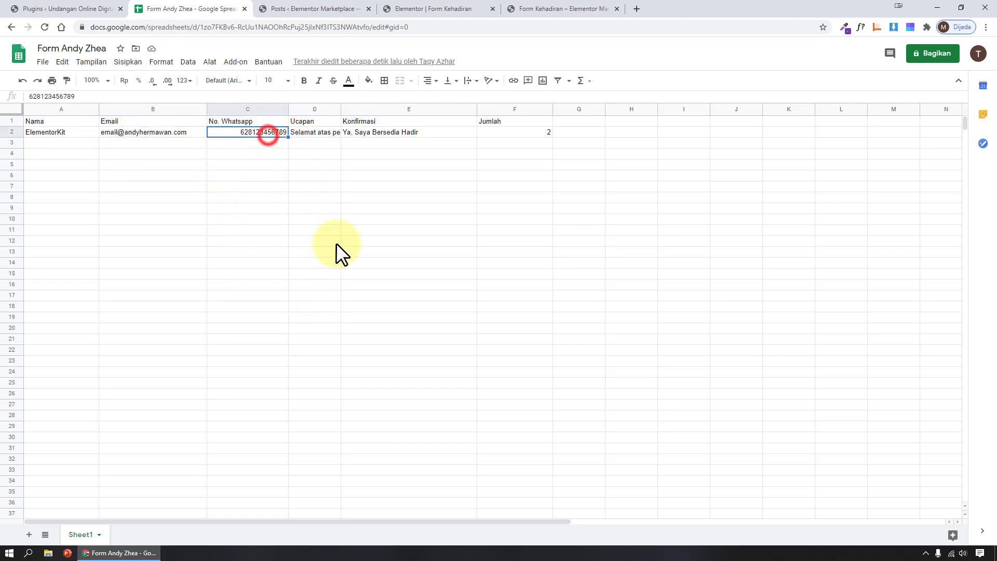
{"action": "left_click", "coordinate": [333, 134]}
{"action": "left_click_drag", "start_coordinate": [340, 109], "coordinate": [451, 109]}
Step: Verify the attendance confirmation in E2 and guest count in F2, rechecking the row
{"action": "left_click", "coordinate": [493, 127]}
{"action": "left_click", "coordinate": [516, 133]}
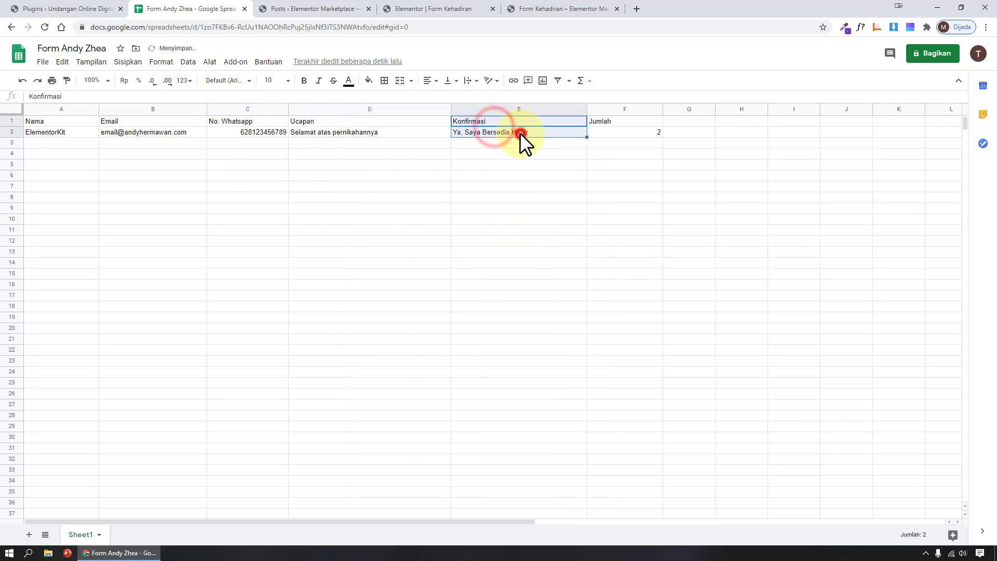
{"action": "left_click", "coordinate": [606, 135]}
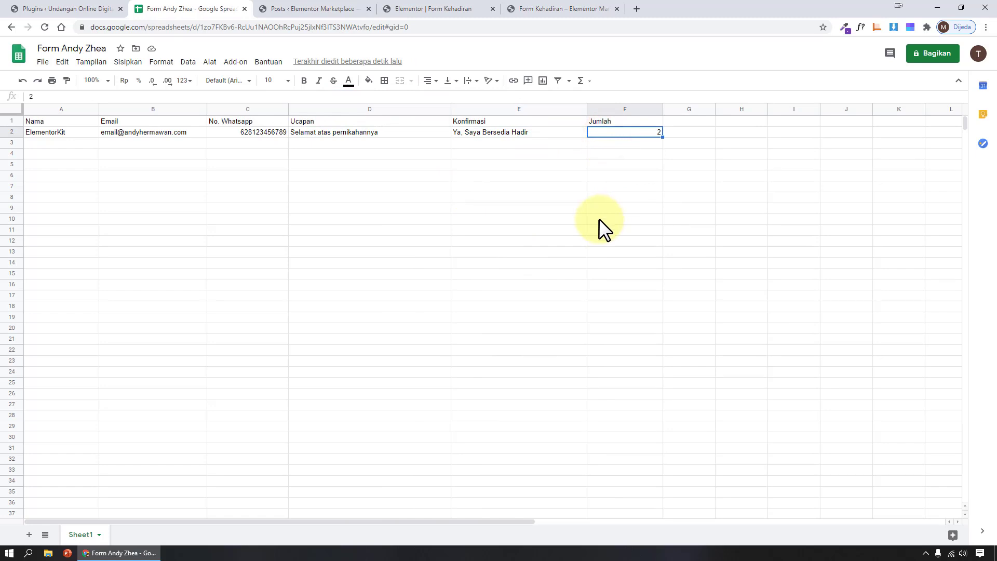
{"action": "left_click", "coordinate": [68, 133]}
{"action": "left_click", "coordinate": [621, 136]}
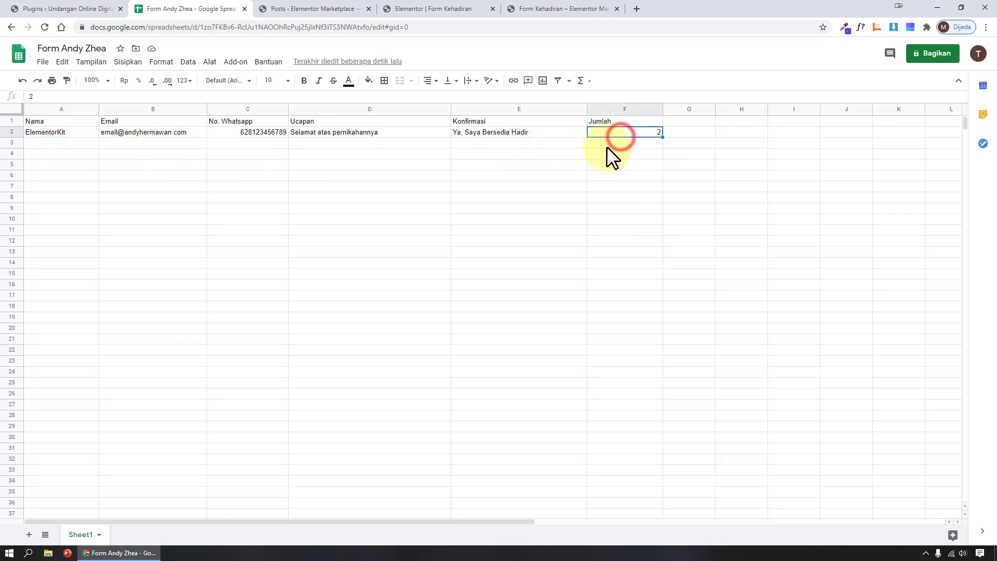
{"action": "left_click", "coordinate": [333, 131]}
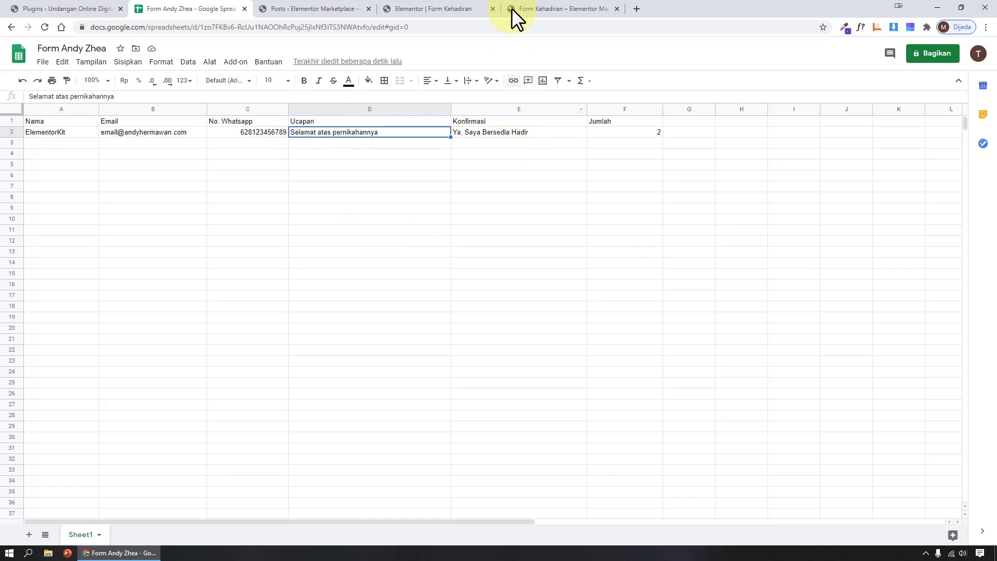
{"action": "left_click", "coordinate": [526, 9]}
Step: Move between the Form Kehadiran preview, Elementor editor and Piotnet Addons site, browsing its features
{"action": "scroll", "coordinate": [870, 388], "scroll_direction": "up", "scroll_amount": 1}
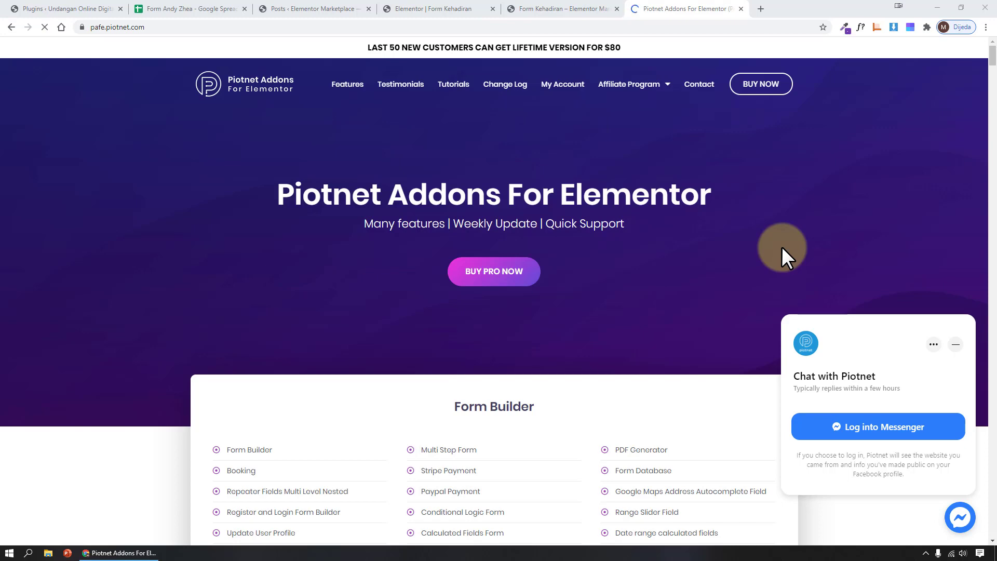
{"action": "left_click", "coordinate": [595, 8]}
{"action": "left_click", "coordinate": [452, 10]}
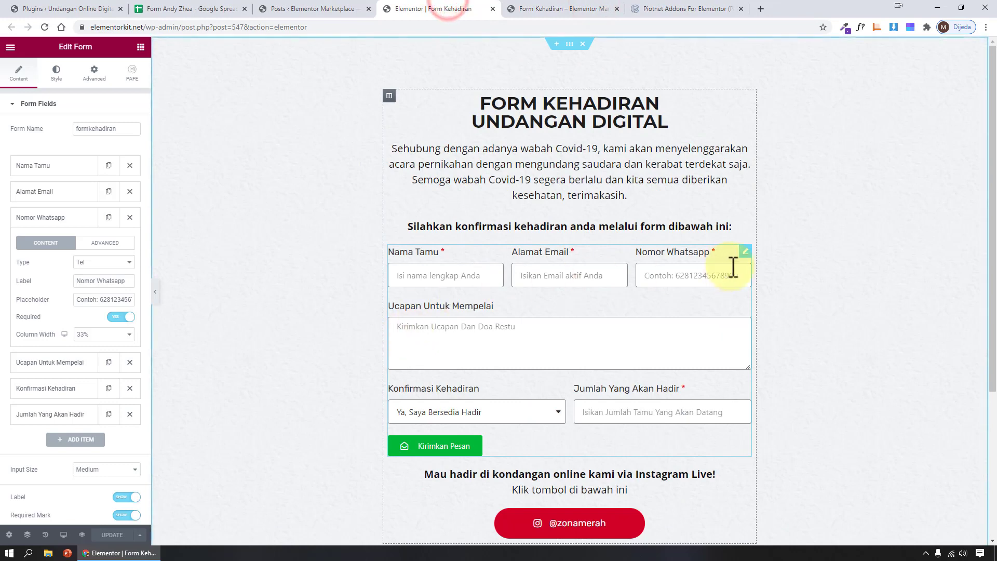
{"action": "left_click", "coordinate": [746, 254]}
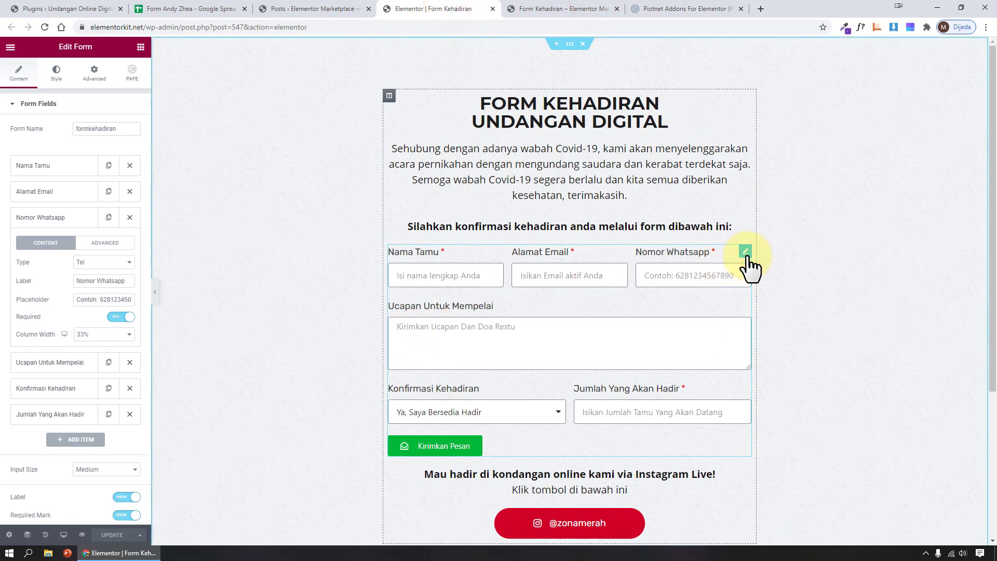
{"action": "left_click", "coordinate": [709, 8]}
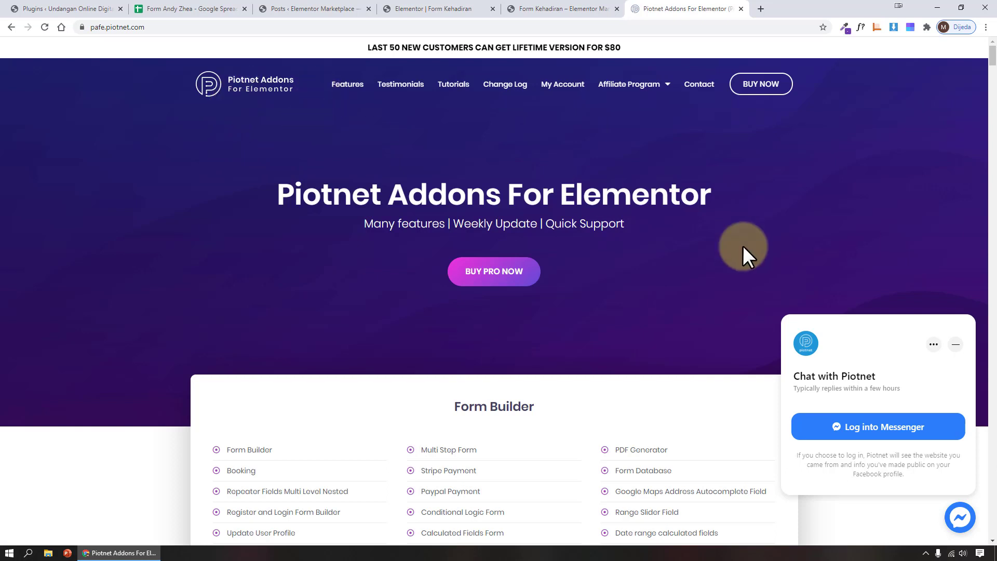
{"action": "scroll", "coordinate": [670, 231], "scroll_direction": "down", "scroll_amount": 6}
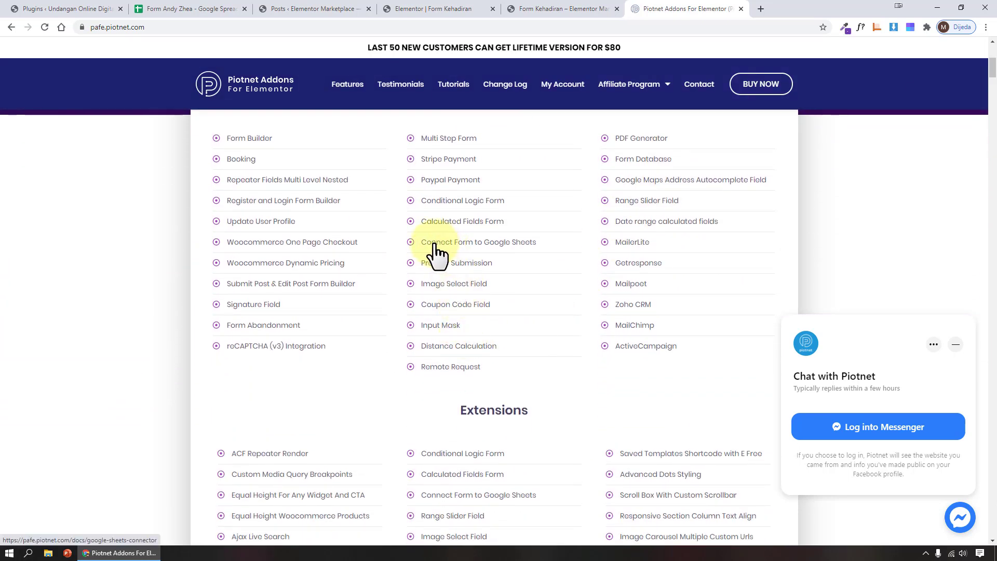
{"action": "scroll", "coordinate": [439, 252], "scroll_direction": "up", "scroll_amount": 2}
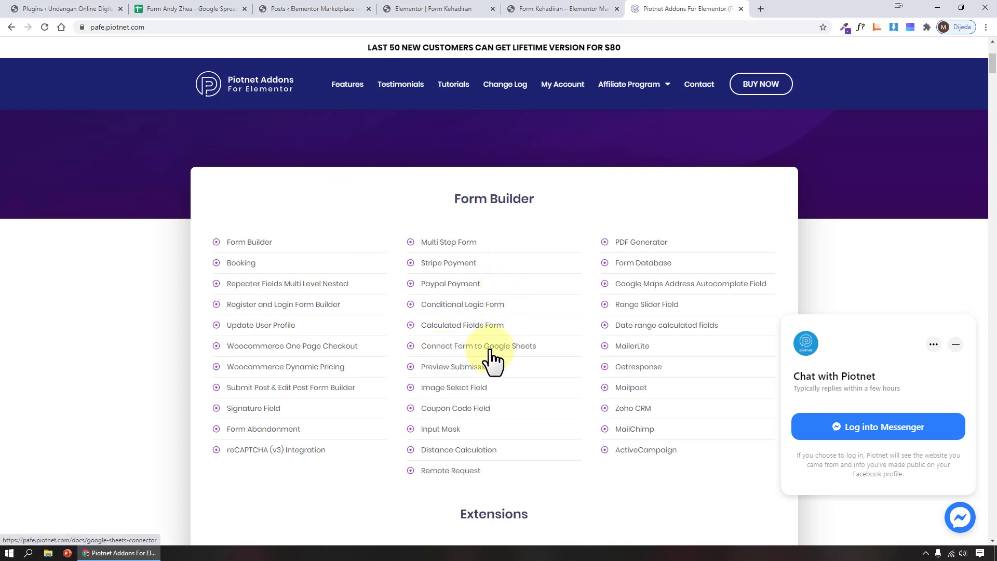
Step: Glance at the editor and spreadsheet, scroll the PAFE feature list again, then return to WordPress plugins
{"action": "left_click", "coordinate": [434, 9]}
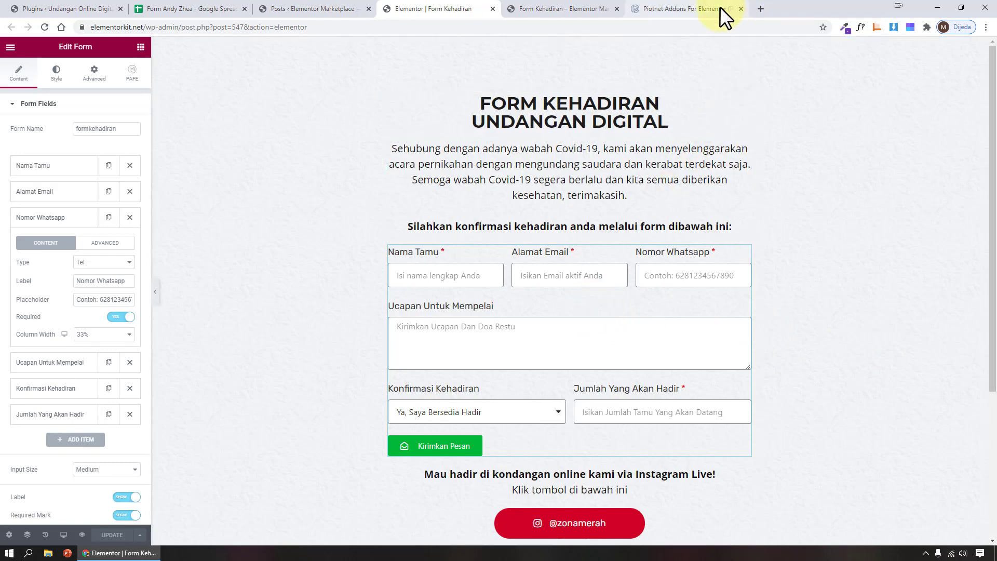
{"action": "left_click", "coordinate": [194, 8]}
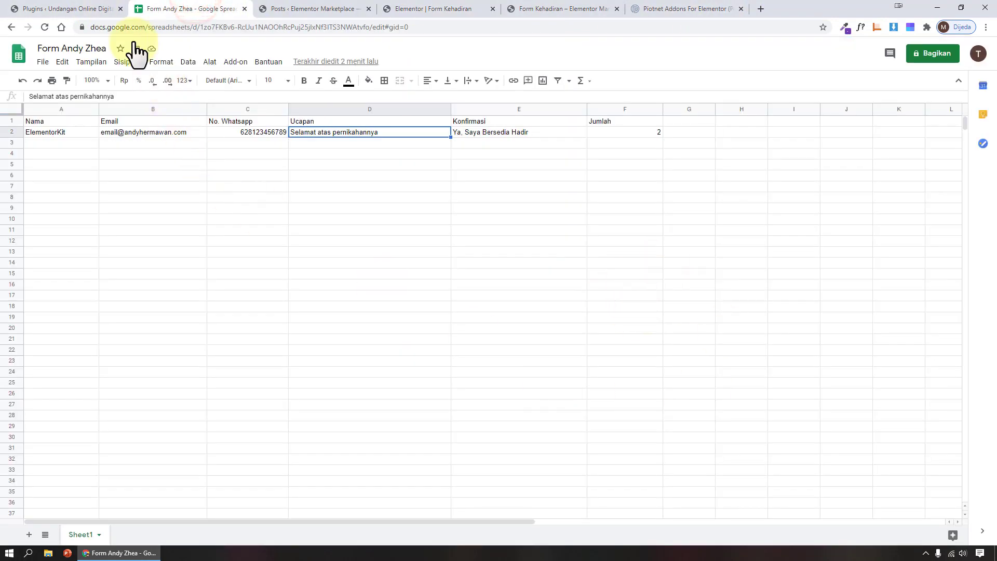
{"action": "left_click", "coordinate": [72, 7]}
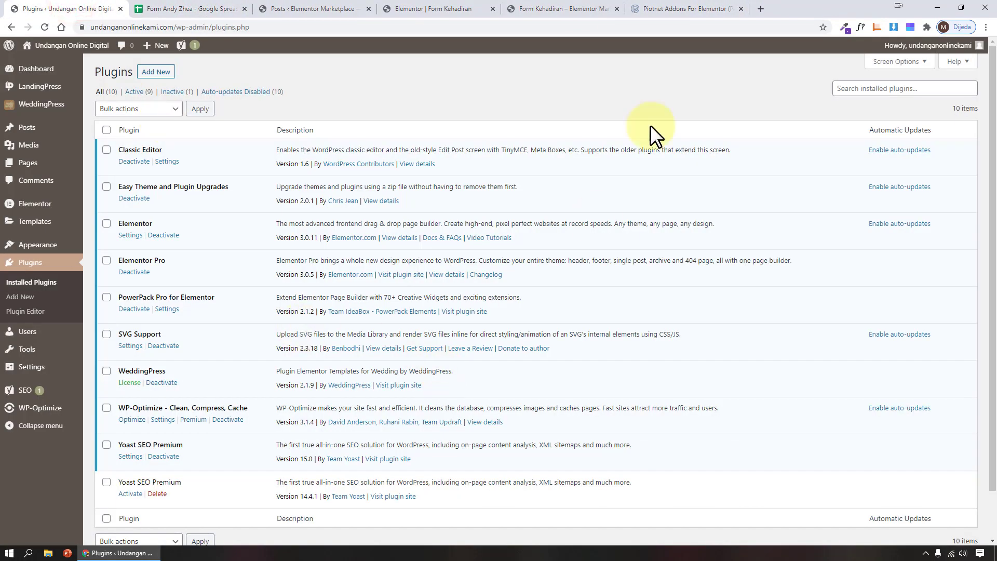
{"action": "left_click", "coordinate": [660, 8]}
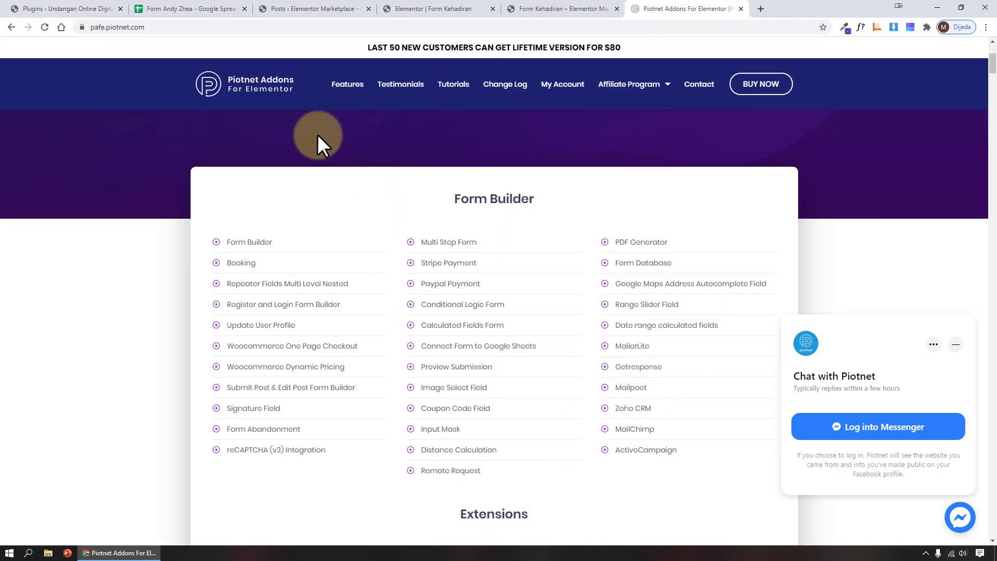
{"action": "scroll", "coordinate": [600, 293], "scroll_direction": "down", "scroll_amount": 20}
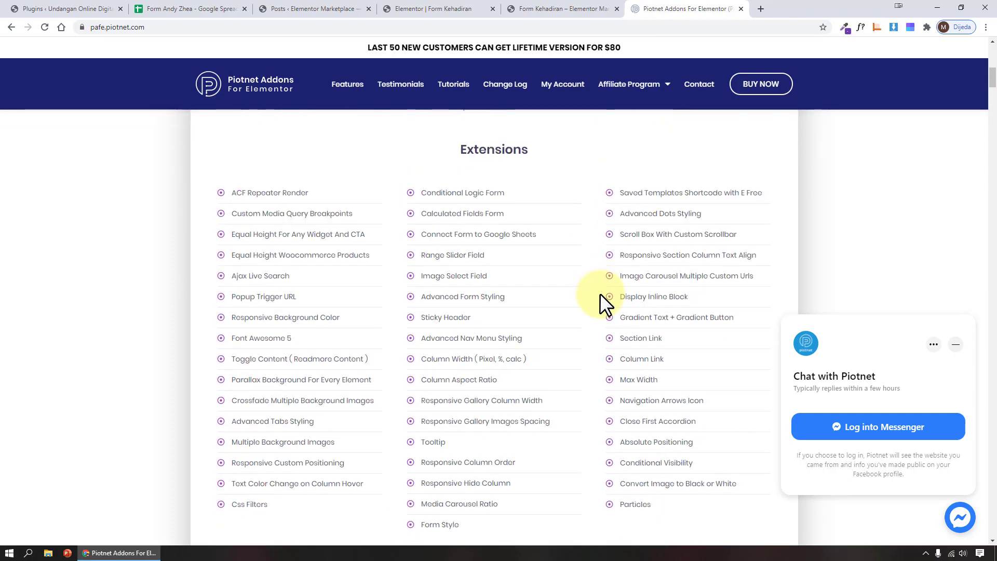
{"action": "scroll", "coordinate": [600, 293], "scroll_direction": "down", "scroll_amount": 10}
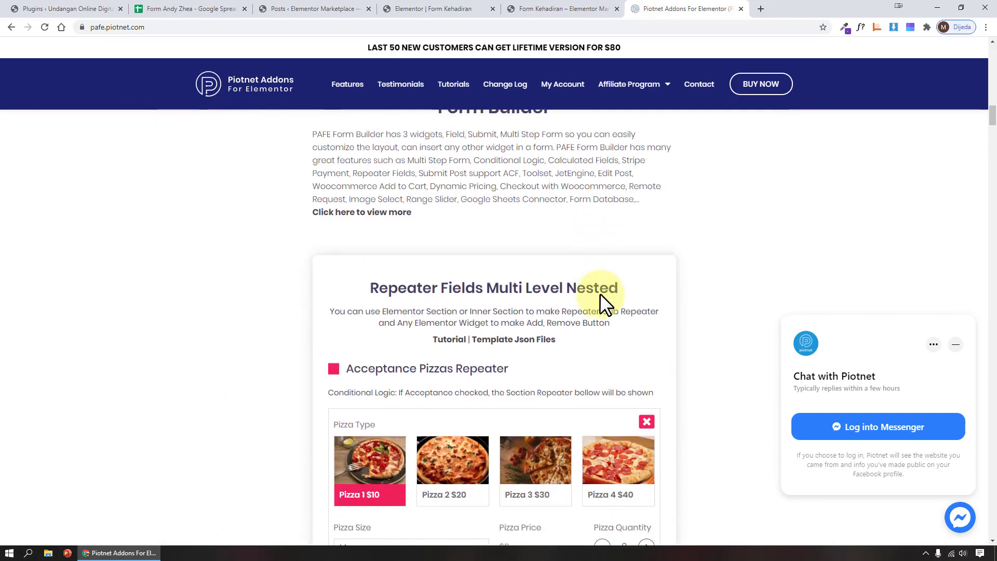
{"action": "scroll", "coordinate": [602, 275], "scroll_direction": "up", "scroll_amount": 4}
{"action": "scroll", "coordinate": [602, 275], "scroll_direction": "up", "scroll_amount": 20}
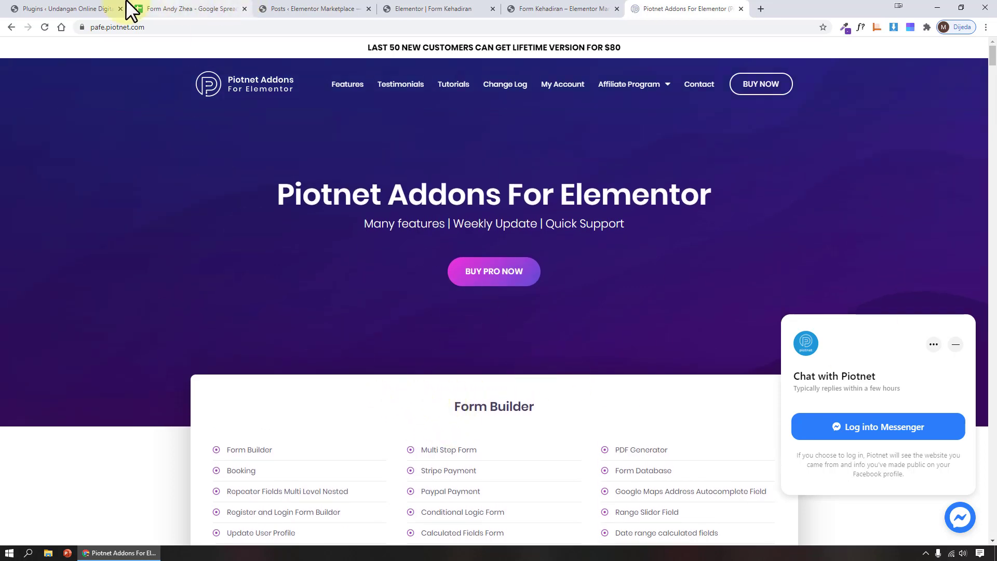
{"action": "left_click", "coordinate": [106, 9]}
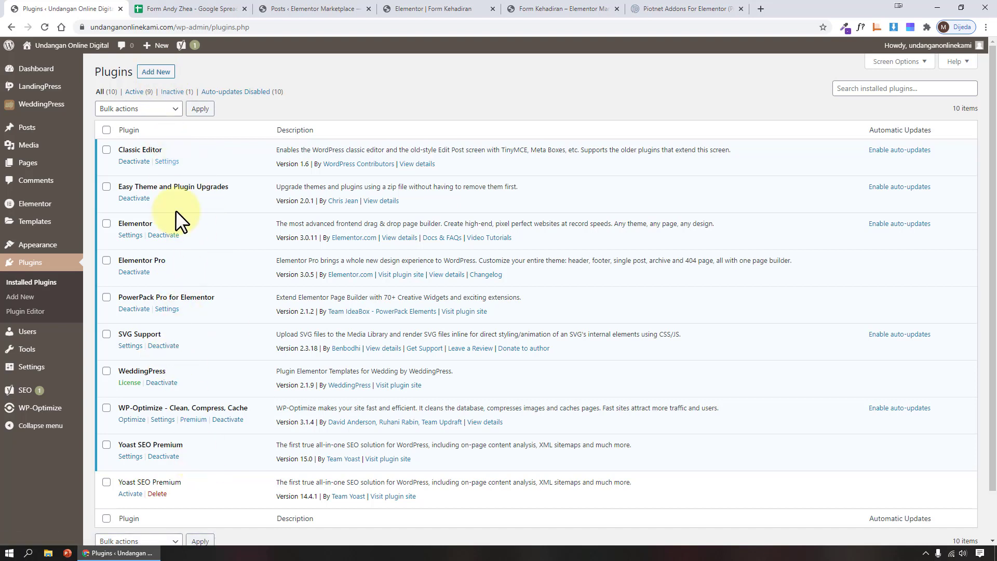
Step: Upload piotnet-addons-for-elementor-pro.zip as a new plugin, install it and activate it
{"action": "left_click", "coordinate": [154, 74]}
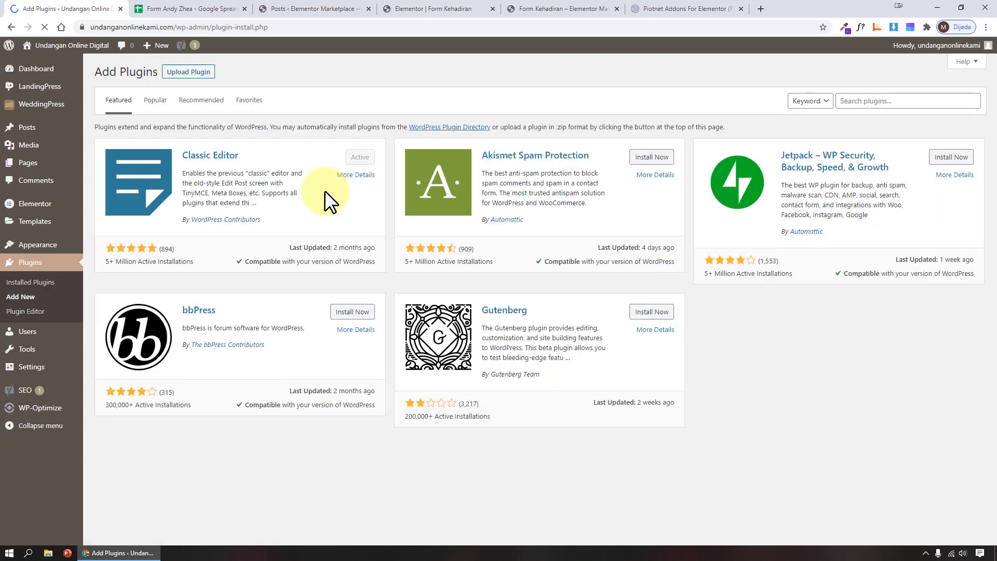
{"action": "left_click", "coordinate": [204, 71]}
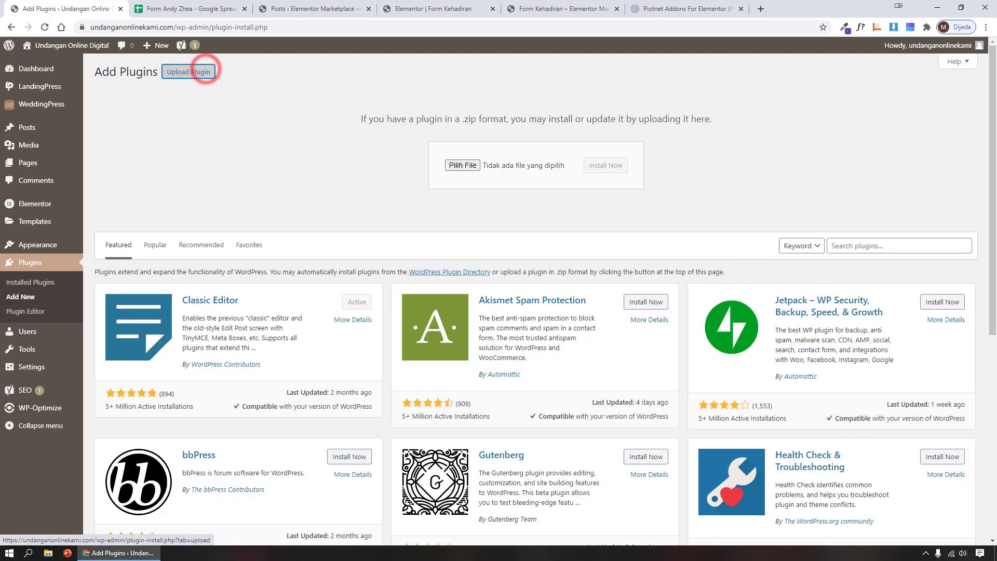
{"action": "left_click_drag", "start_coordinate": [935, 340], "coordinate": [466, 167]}
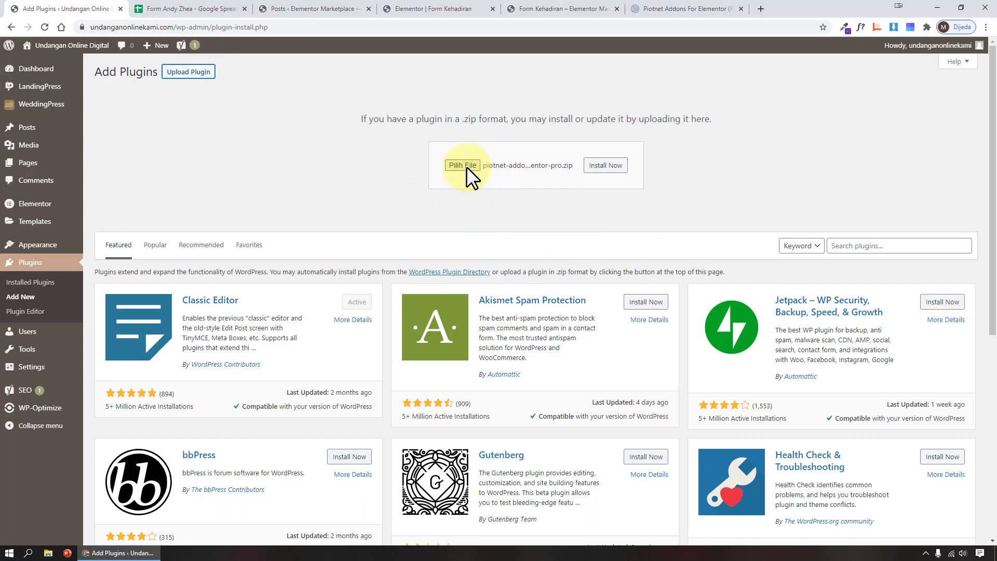
{"action": "left_click", "coordinate": [597, 166]}
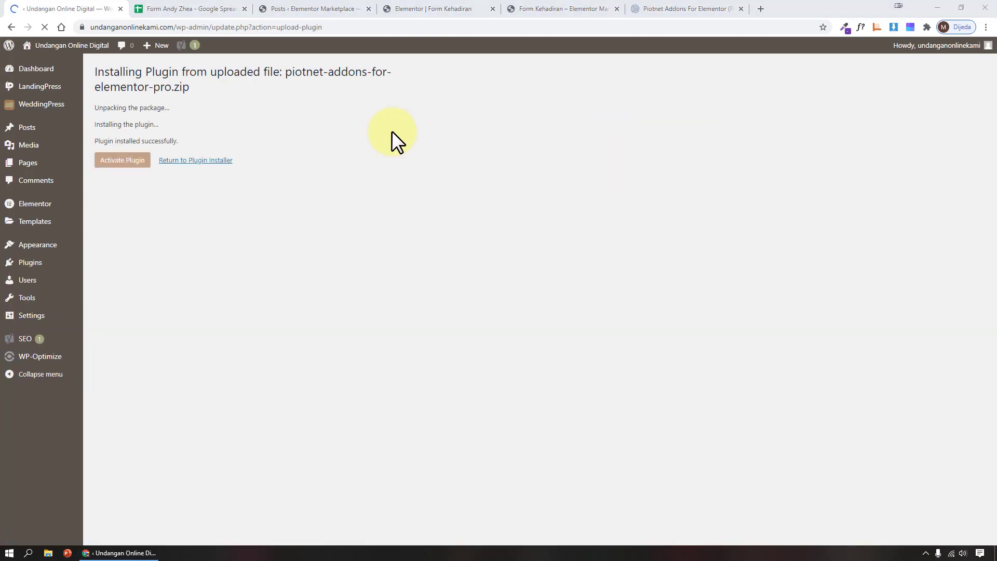
{"action": "left_click", "coordinate": [138, 162]}
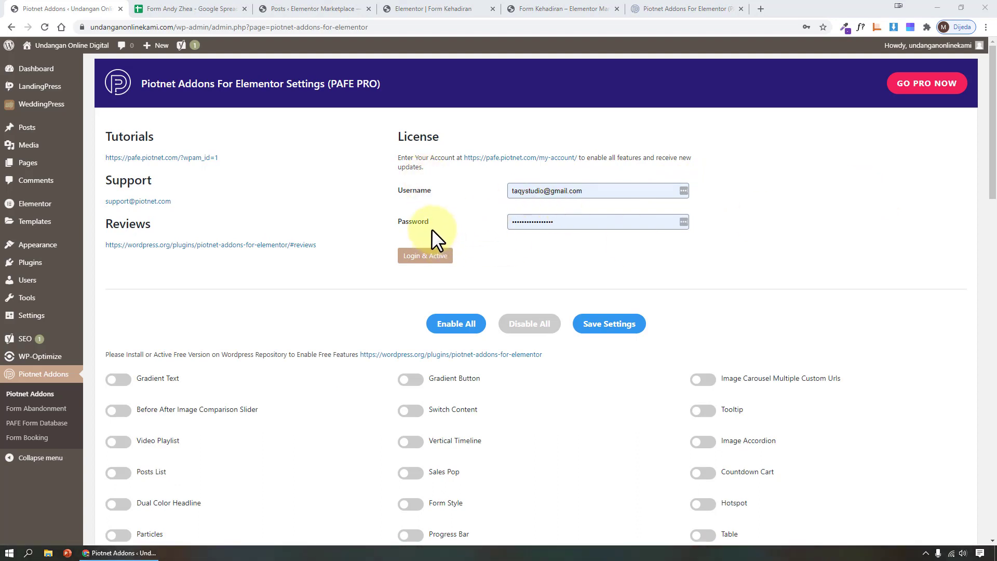
Step: Activate the PAFE Pro license with the account username and password, saving the login credentials
{"action": "left_click", "coordinate": [626, 187]}
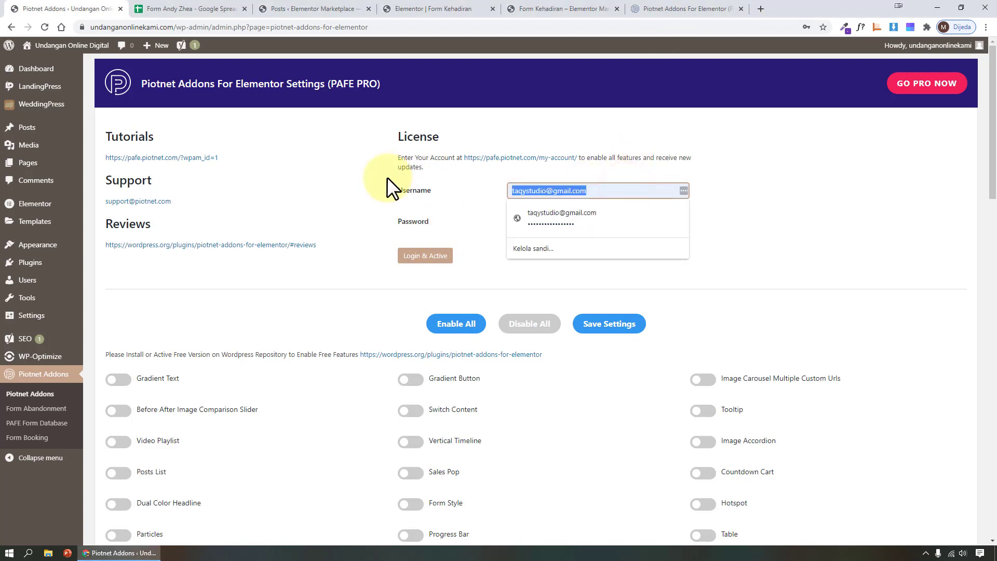
{"action": "type", "text": "pamongdid"}
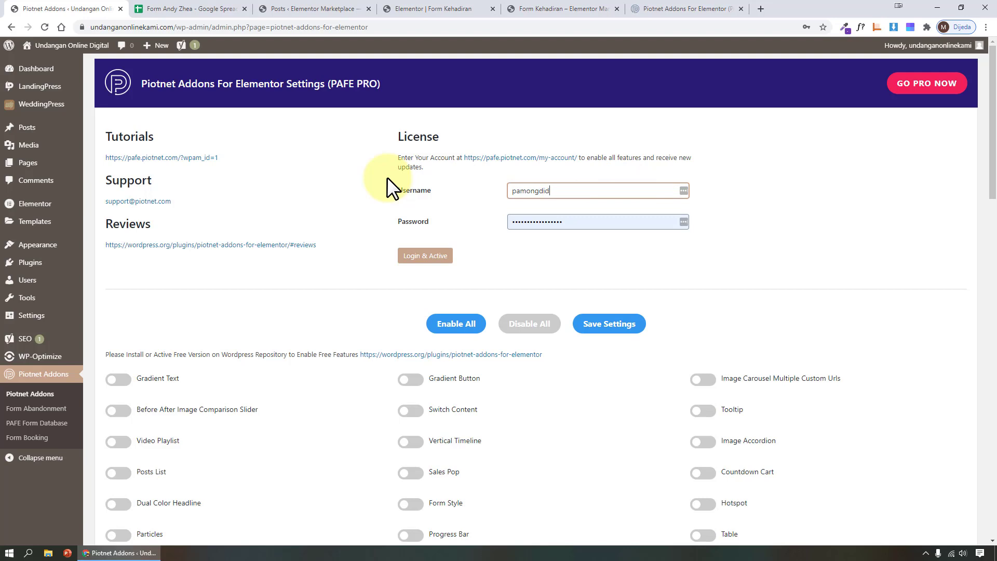
{"action": "type", "text": "ik"}
{"action": "key", "text": "Tab"}
{"action": "type", "text": "••••••••"}
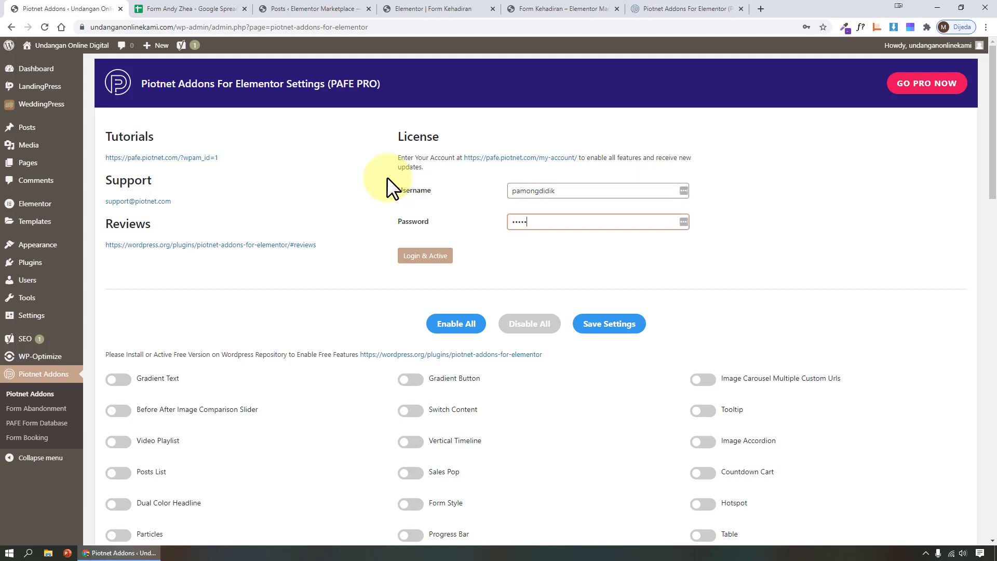
{"action": "left_click", "coordinate": [422, 258]}
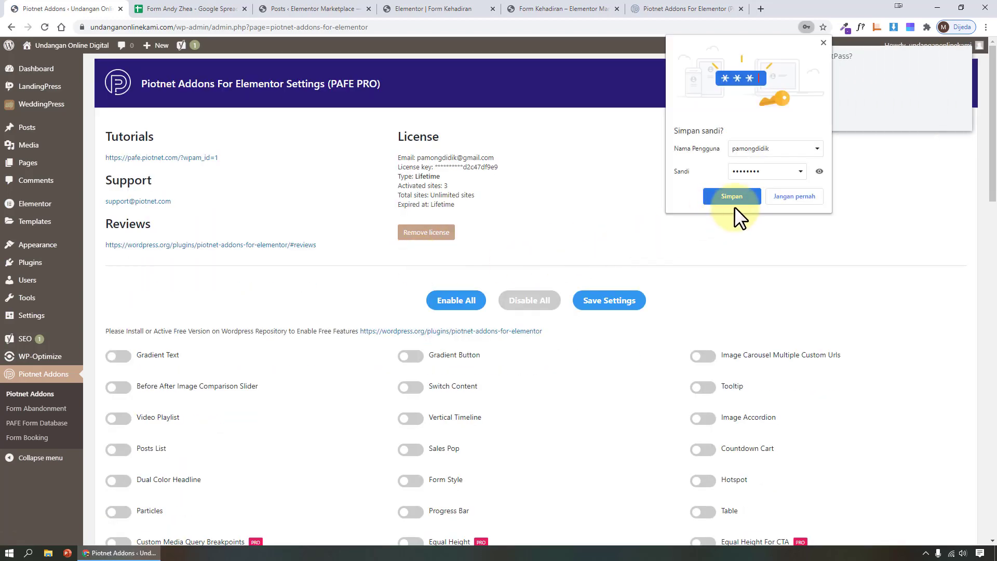
{"action": "left_click", "coordinate": [747, 196]}
{"action": "left_click", "coordinate": [970, 113]}
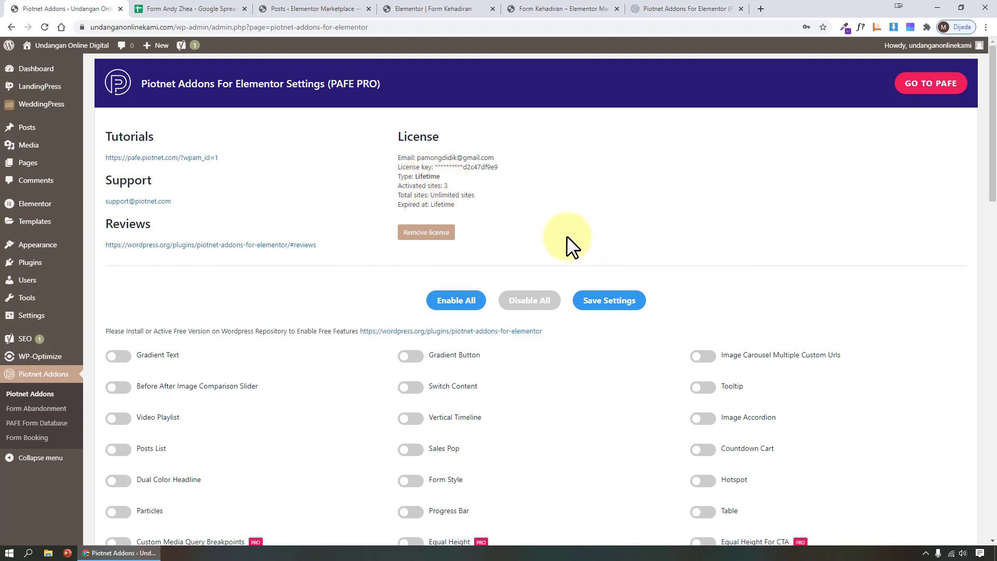
Step: Switch on the Connect Form to Google Sheets feature in the PAFE settings
{"action": "left_click", "coordinate": [444, 205]}
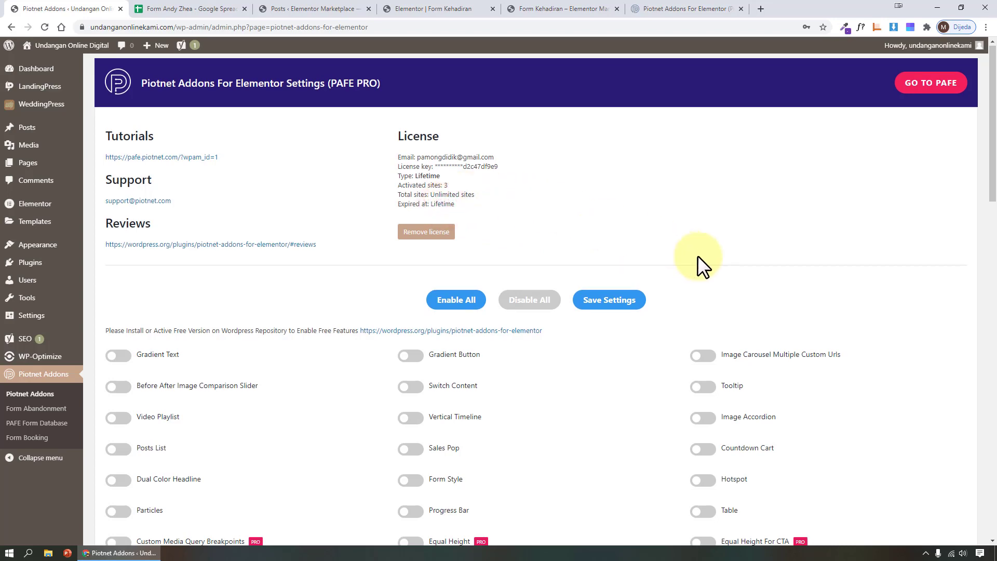
{"action": "scroll", "coordinate": [685, 260], "scroll_direction": "down", "scroll_amount": 3}
{"action": "scroll", "coordinate": [678, 257], "scroll_direction": "down", "scroll_amount": 2}
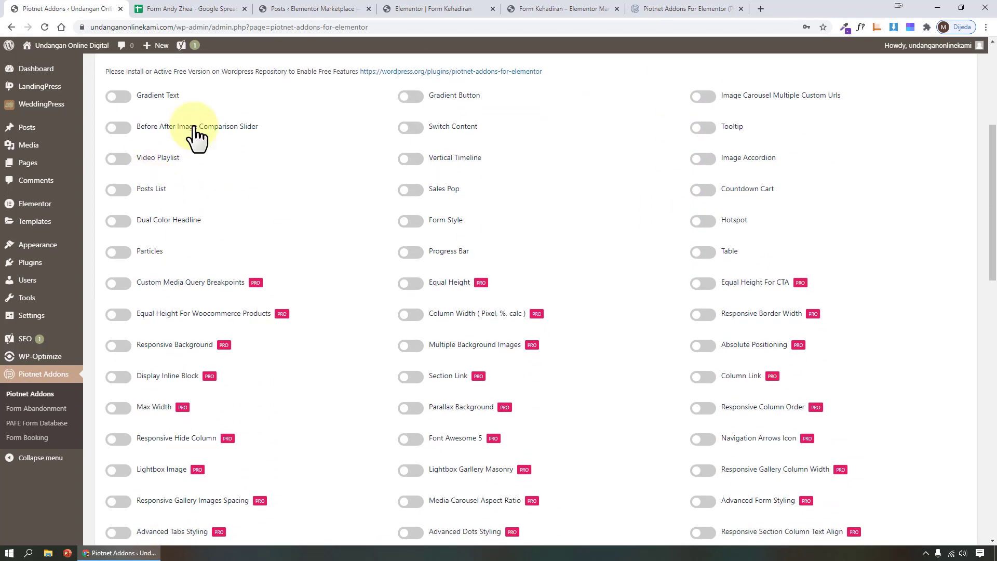
{"action": "scroll", "coordinate": [551, 412], "scroll_direction": "down", "scroll_amount": 2}
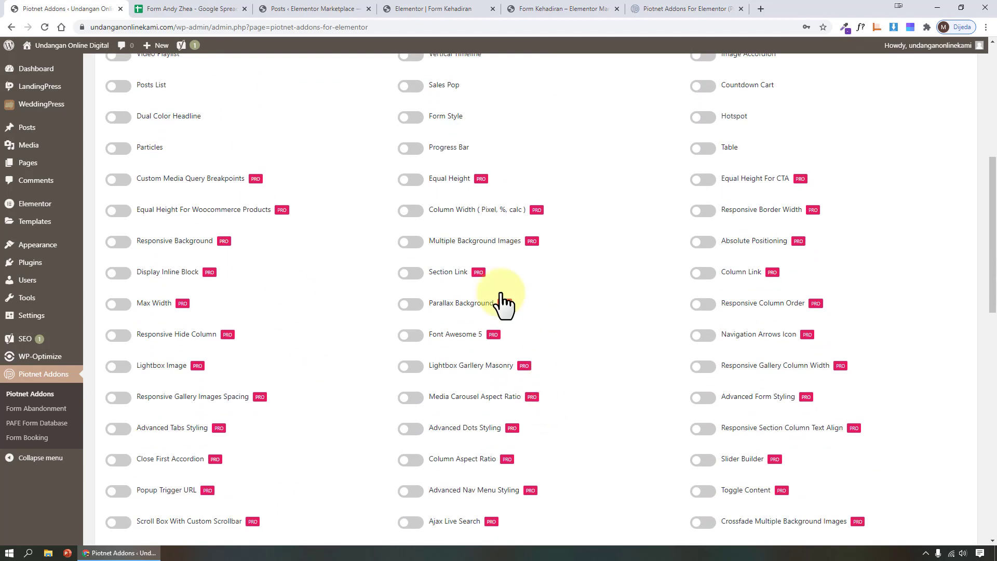
{"action": "scroll", "coordinate": [576, 373], "scroll_direction": "down", "scroll_amount": 5}
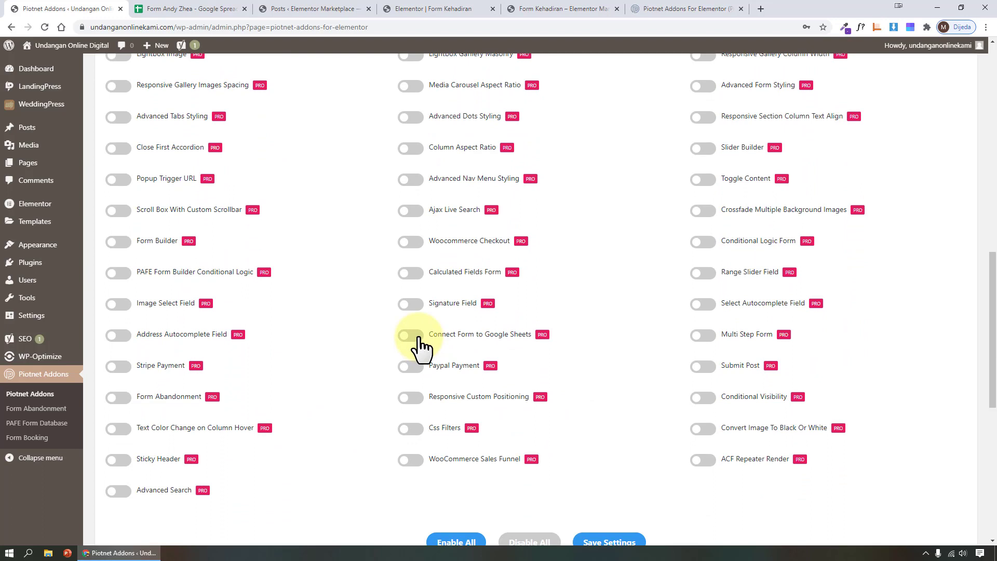
{"action": "left_click", "coordinate": [418, 336]}
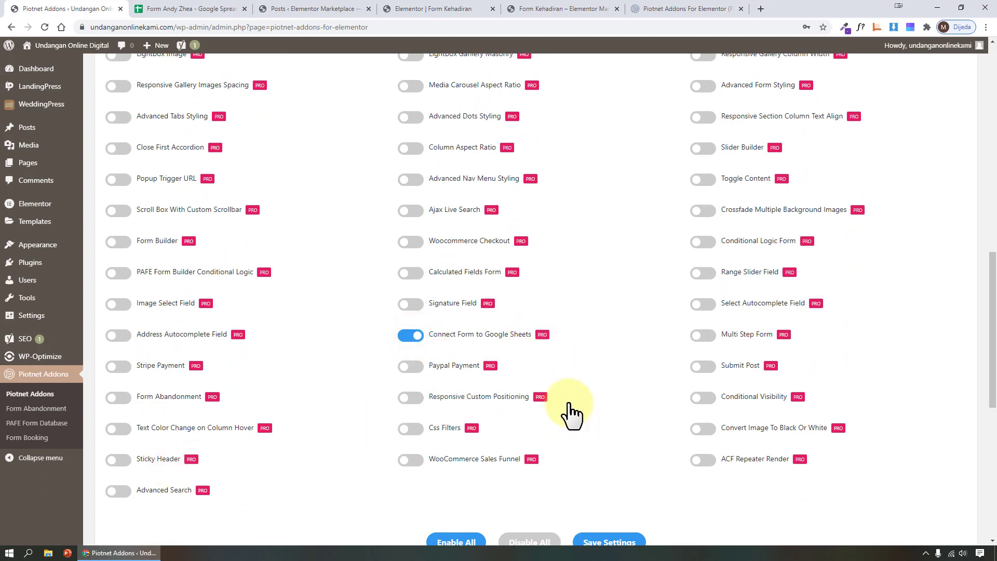
Step: Save the settings and locate the Google Sheets Integration Client ID and Secret fields
{"action": "scroll", "coordinate": [569, 404], "scroll_direction": "up", "scroll_amount": 2}
{"action": "scroll", "coordinate": [573, 412], "scroll_direction": "down", "scroll_amount": 1}
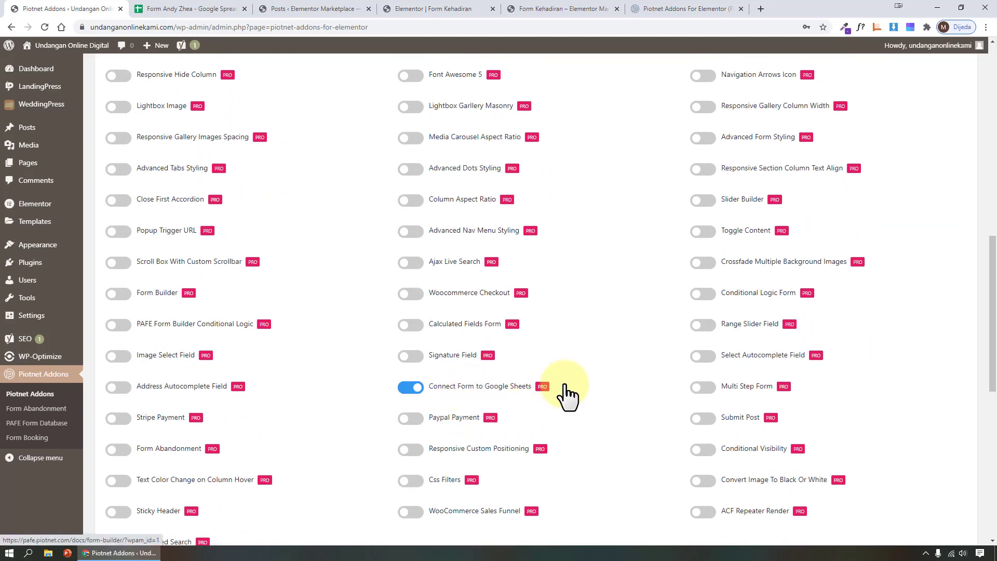
{"action": "scroll", "coordinate": [563, 397], "scroll_direction": "down", "scroll_amount": 5}
{"action": "scroll", "coordinate": [311, 401], "scroll_direction": "down", "scroll_amount": 4}
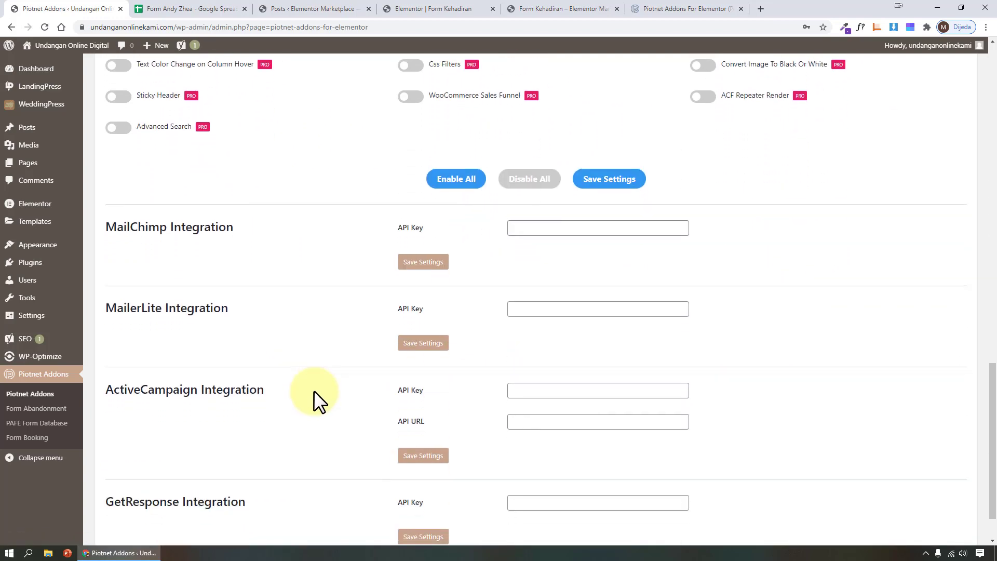
{"action": "scroll", "coordinate": [611, 258], "scroll_direction": "up", "scroll_amount": 2}
{"action": "left_click", "coordinate": [626, 227]}
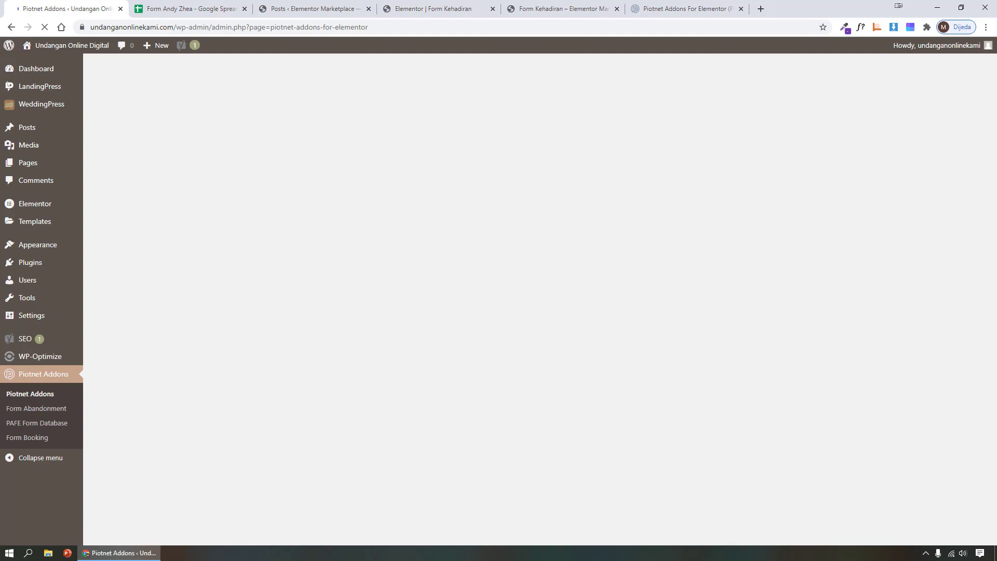
{"action": "scroll", "coordinate": [602, 335], "scroll_direction": "down", "scroll_amount": 2}
{"action": "scroll", "coordinate": [603, 335], "scroll_direction": "down", "scroll_amount": 3}
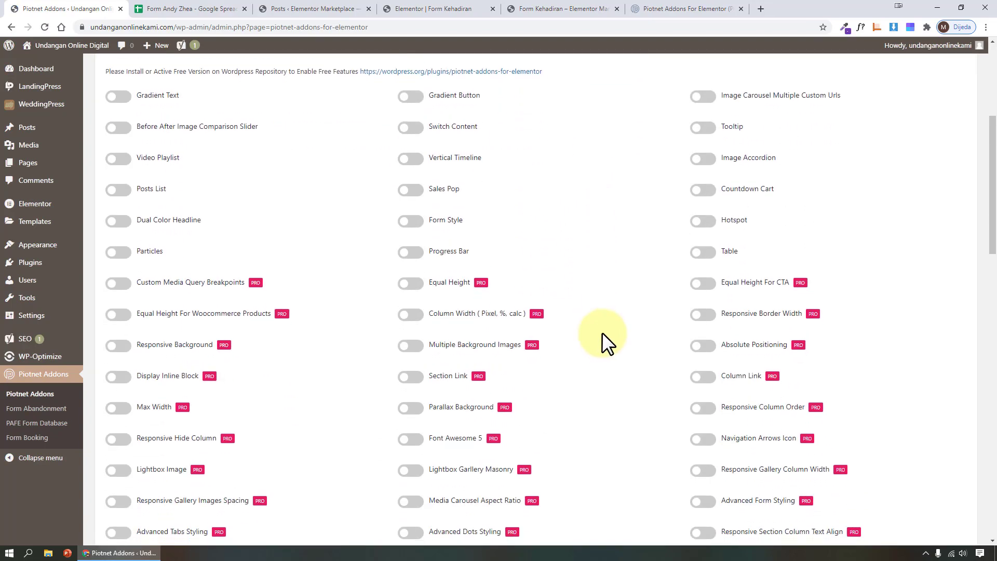
{"action": "scroll", "coordinate": [556, 337], "scroll_direction": "up", "scroll_amount": 3}
{"action": "scroll", "coordinate": [494, 336], "scroll_direction": "down", "scroll_amount": 15}
{"action": "scroll", "coordinate": [488, 337], "scroll_direction": "down", "scroll_amount": 2}
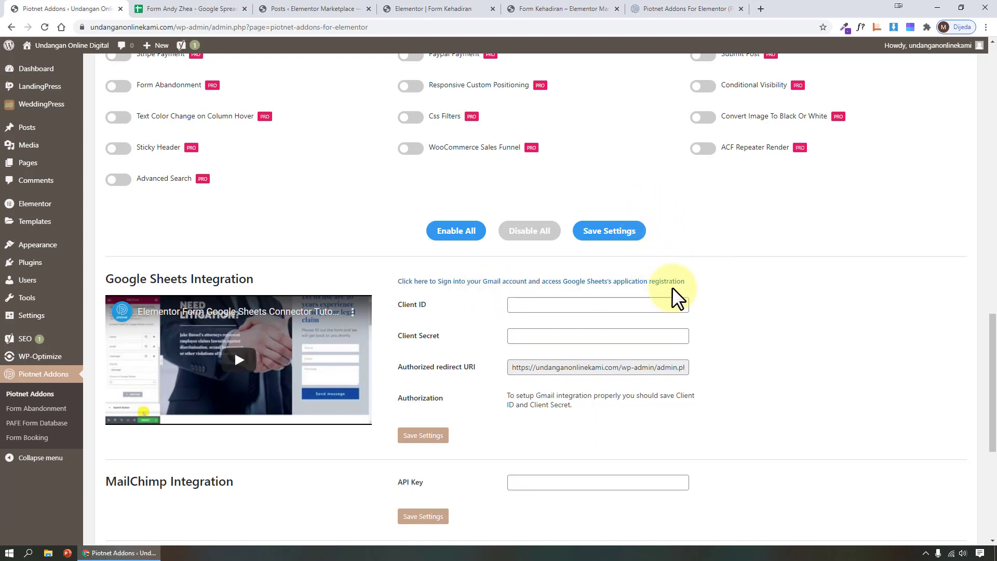
Step: Follow the Gmail sign-in link in Google Sheets Integration to reach the Google API Console
{"action": "left_click", "coordinate": [627, 281]}
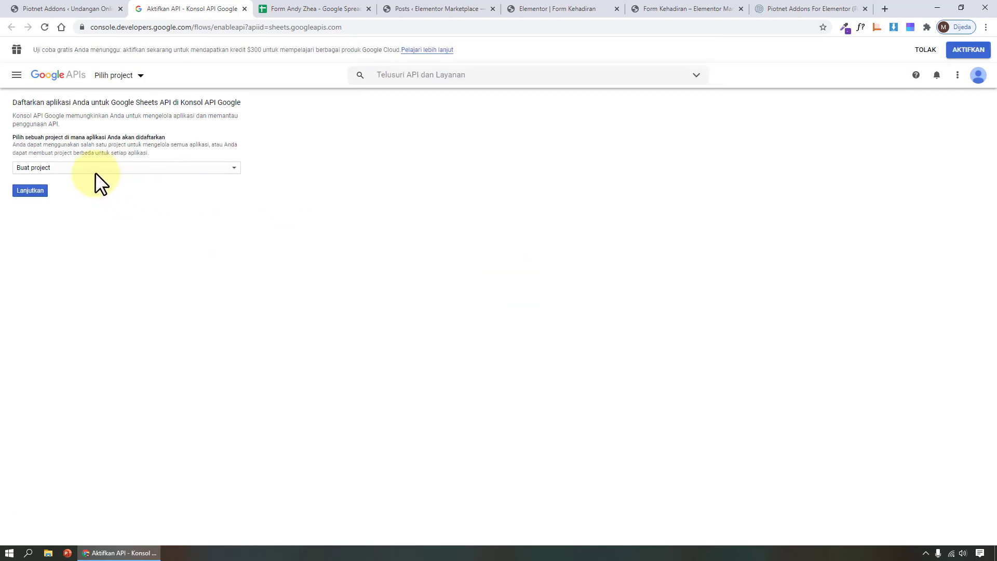
Step: Create a new project with the Google Sheets API enabled and go to its credentials setup
{"action": "left_click", "coordinate": [37, 192]}
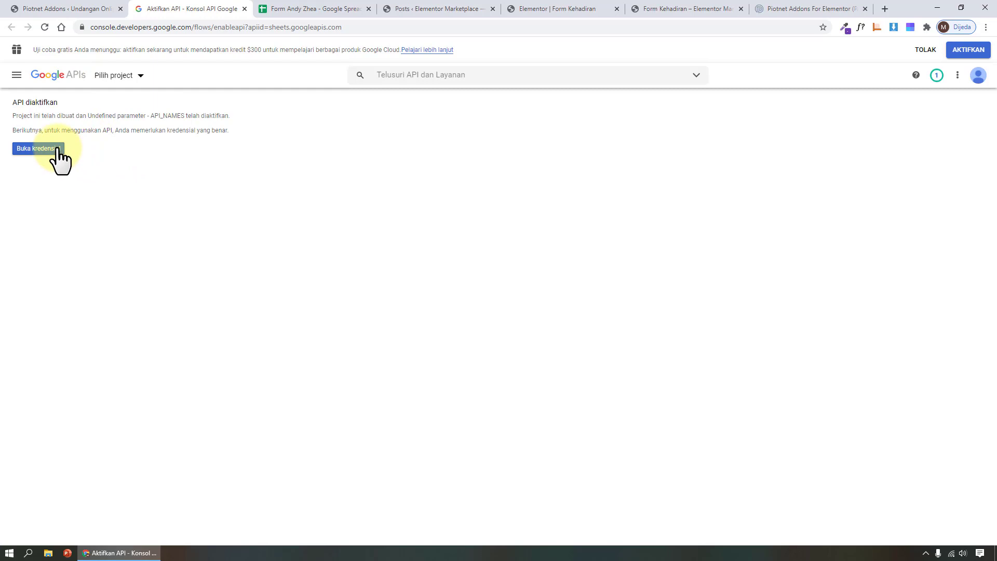
{"action": "left_click", "coordinate": [55, 150]}
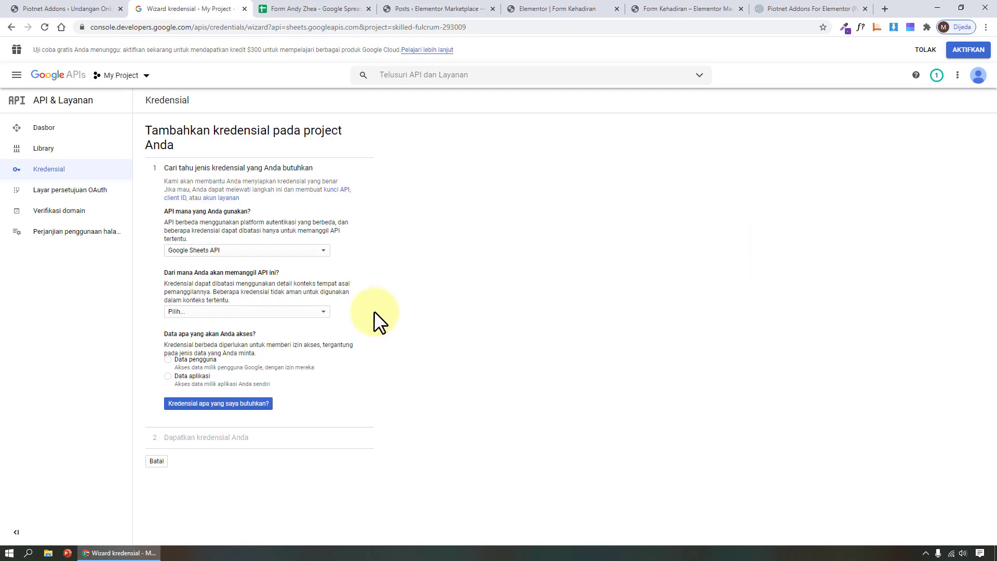
Step: Create an External OAuth consent screen named 'undanganonlinekamiform' with the account email as support contact
{"action": "left_click", "coordinate": [94, 191]}
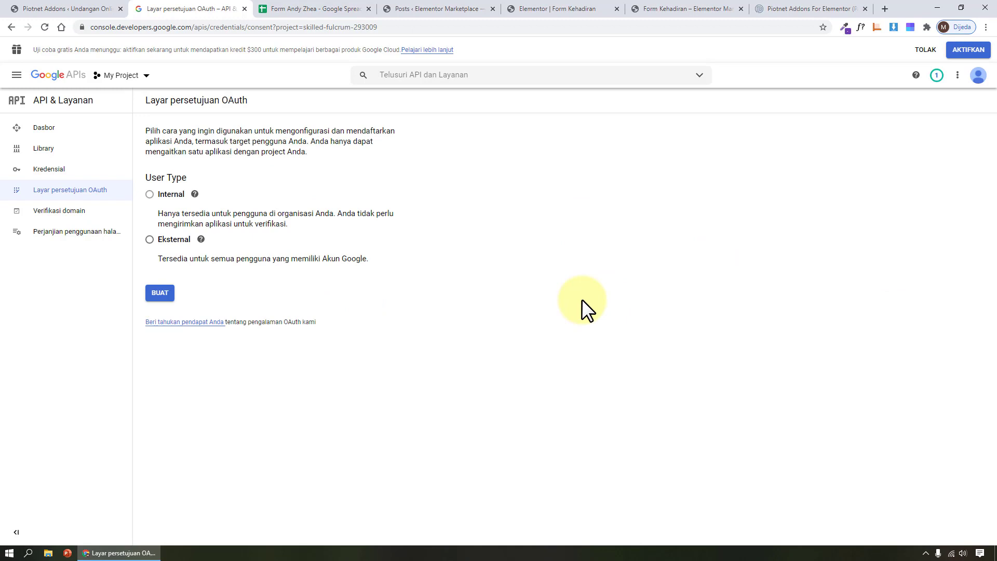
{"action": "left_click", "coordinate": [160, 243]}
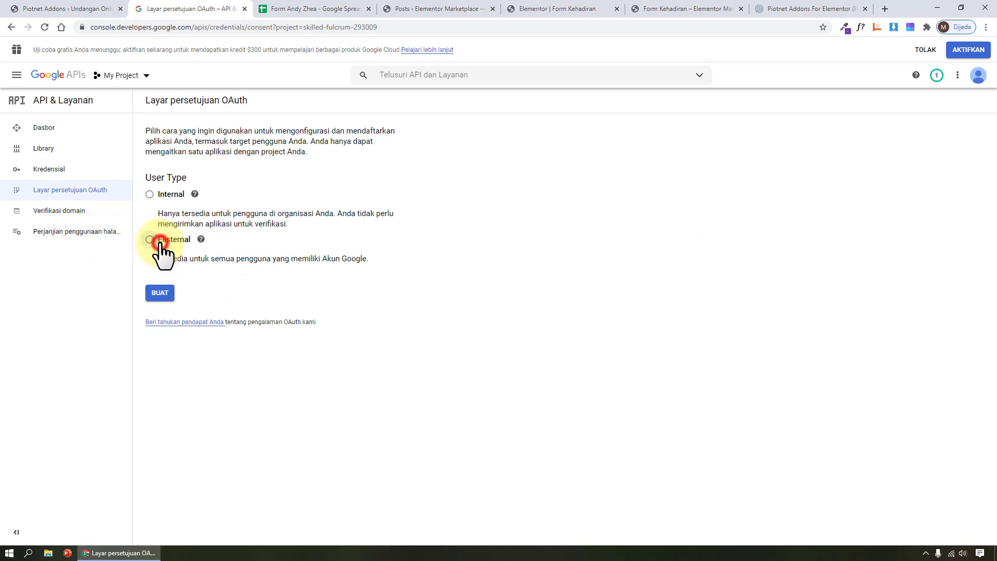
{"action": "left_click", "coordinate": [160, 299]}
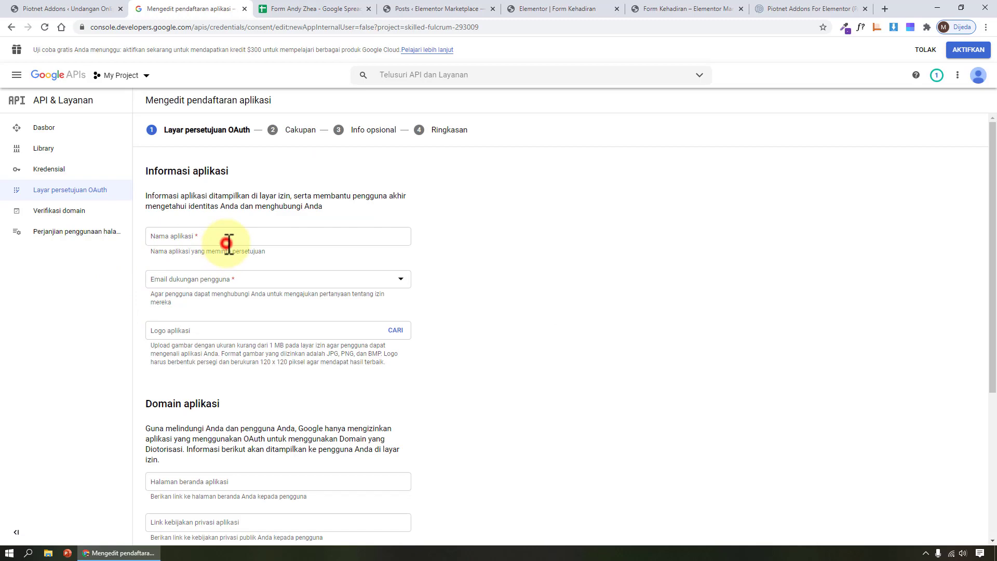
{"action": "left_click", "coordinate": [229, 243]}
{"action": "left_click", "coordinate": [76, 8]}
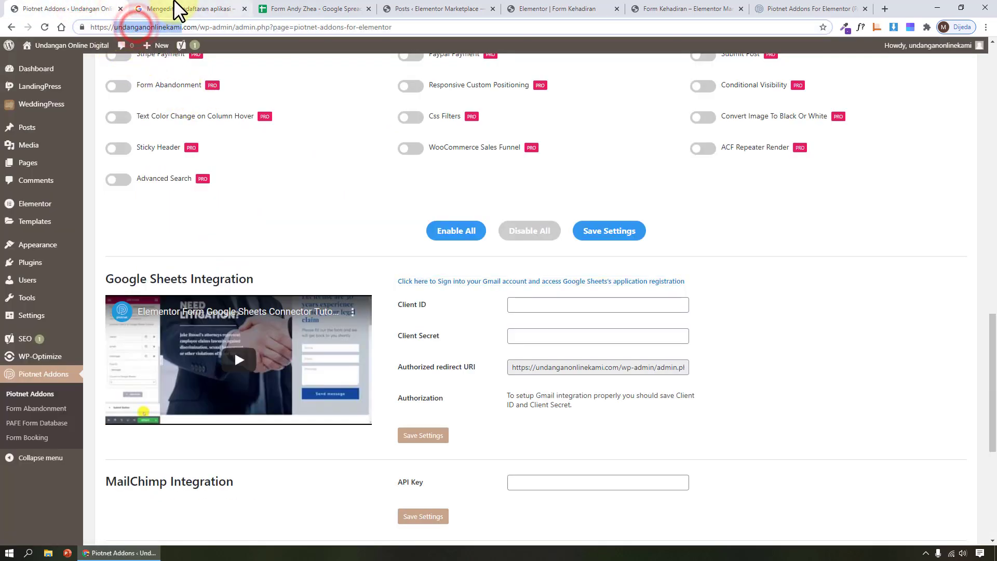
{"action": "left_click", "coordinate": [174, 7]}
{"action": "type", "text": "undanganonlinekami"}
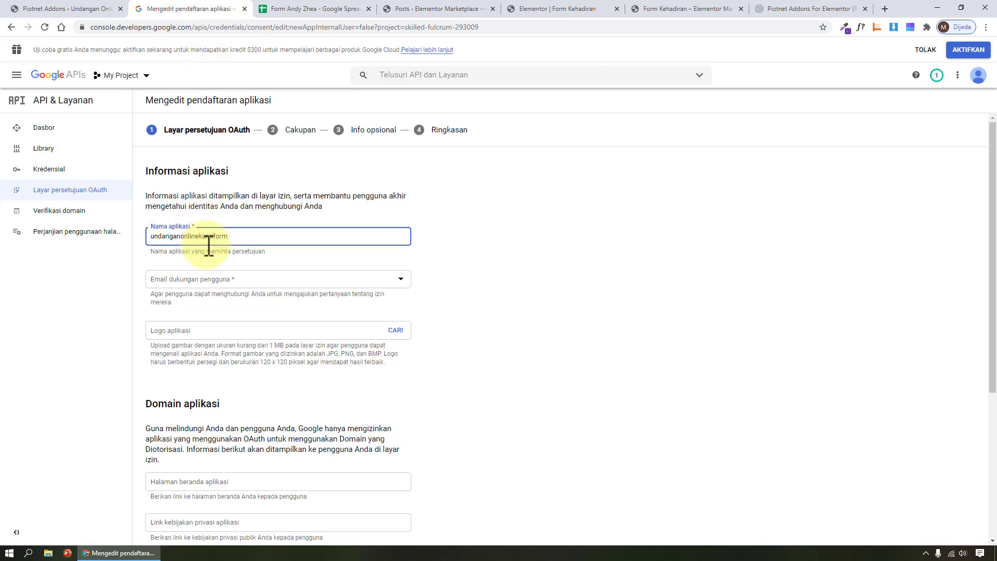
{"action": "left_click", "coordinate": [213, 280]}
{"action": "left_click", "coordinate": [214, 286]}
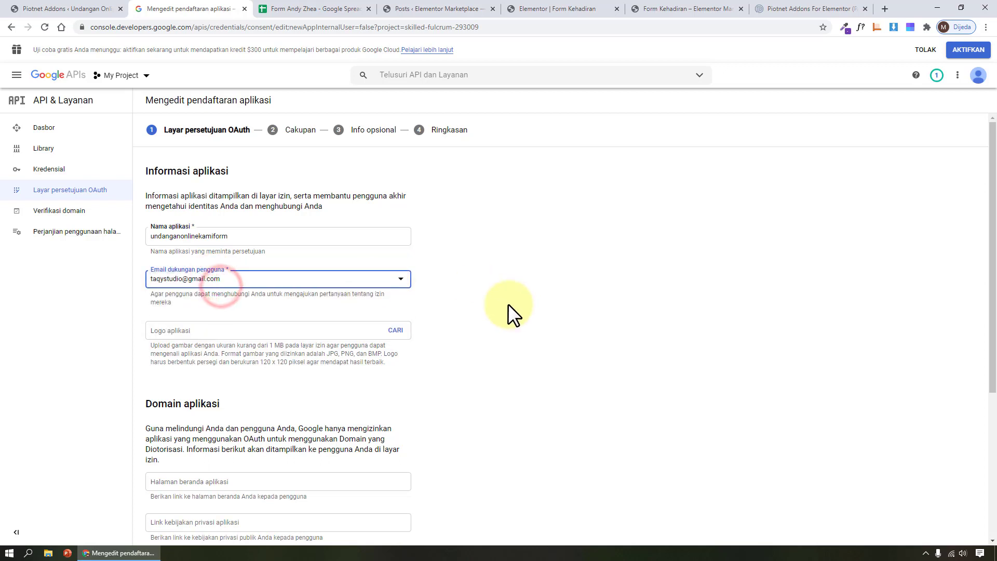
{"action": "scroll", "coordinate": [534, 300], "scroll_direction": "down", "scroll_amount": 1}
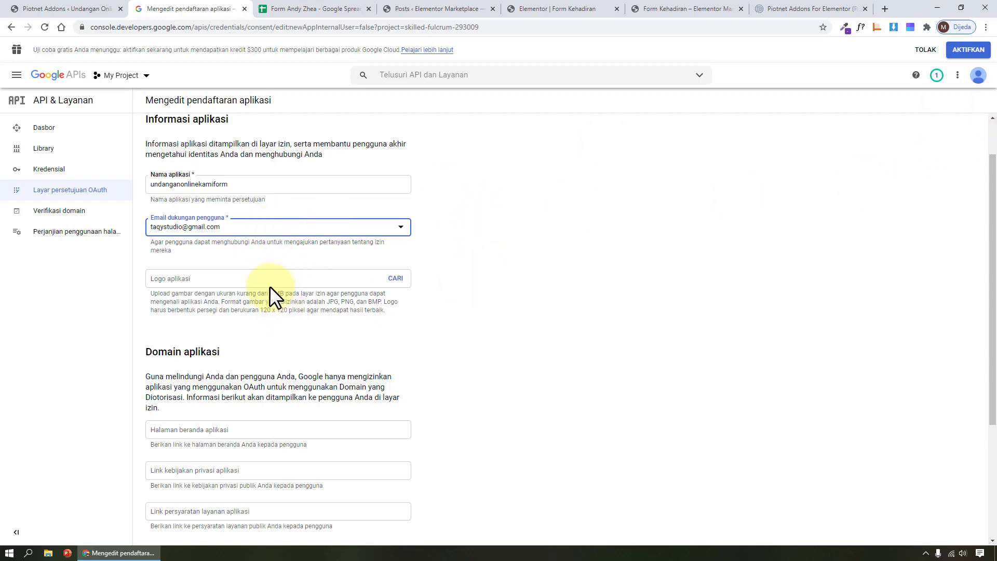
{"action": "scroll", "coordinate": [590, 329], "scroll_direction": "down", "scroll_amount": 3}
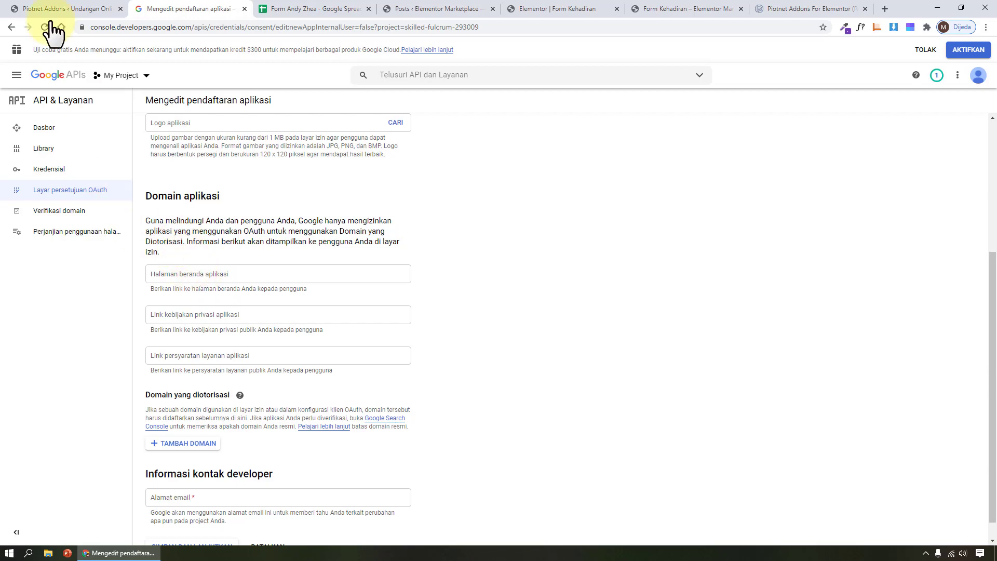
{"action": "left_click", "coordinate": [41, 8]}
{"action": "left_click_drag", "start_coordinate": [200, 27], "coordinate": [40, 34]}
{"action": "key", "text": "ctrl+c"}
{"action": "left_click", "coordinate": [177, 9]}
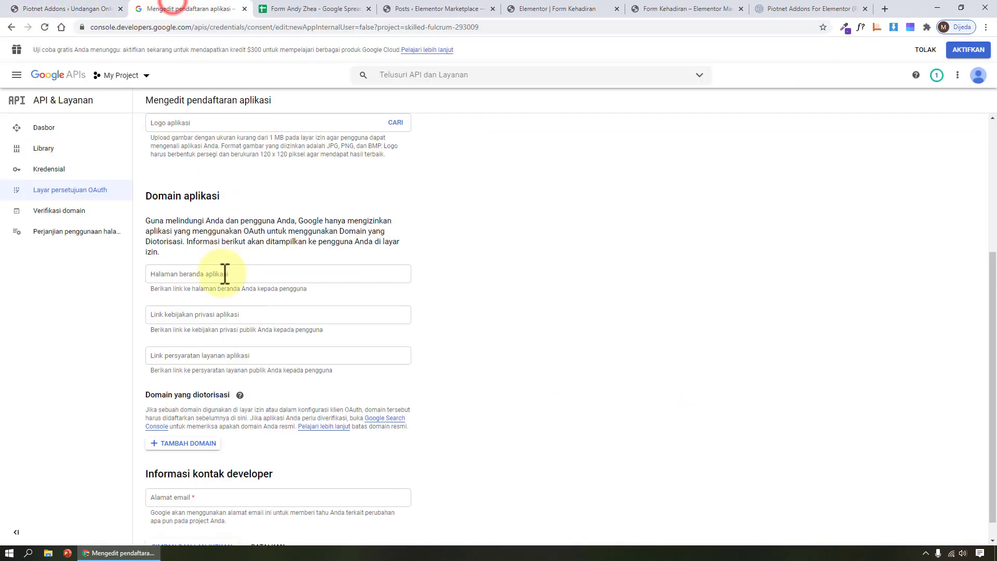
{"action": "left_click", "coordinate": [222, 272]}
{"action": "key", "text": "ctrl+v"}
{"action": "scroll", "coordinate": [554, 272], "scroll_direction": "down", "scroll_amount": 1}
{"action": "left_click", "coordinate": [554, 278]}
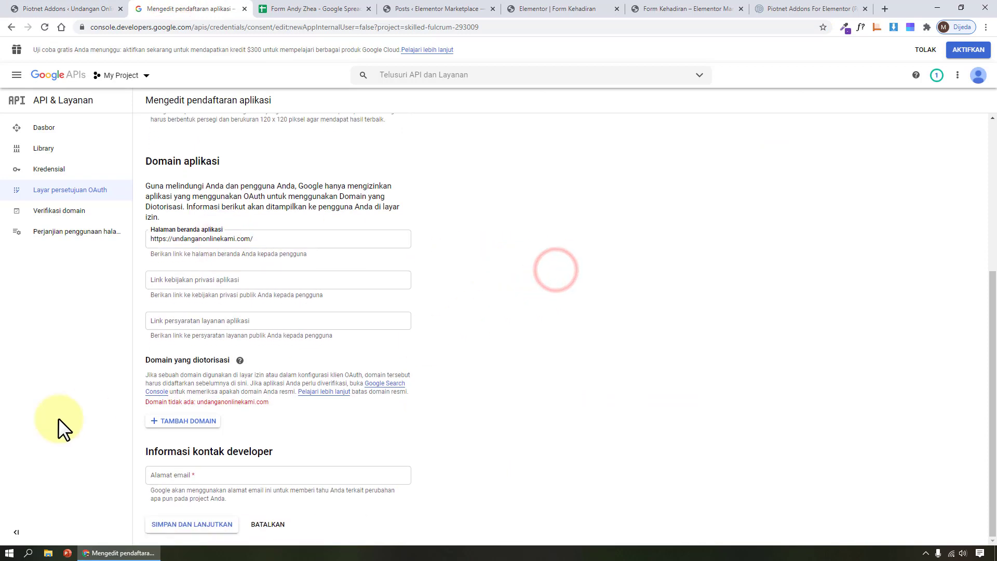
Step: Add authorized domain undanganonlinekami.com, fill the developer contact email, and save and continue
{"action": "left_click", "coordinate": [186, 430]}
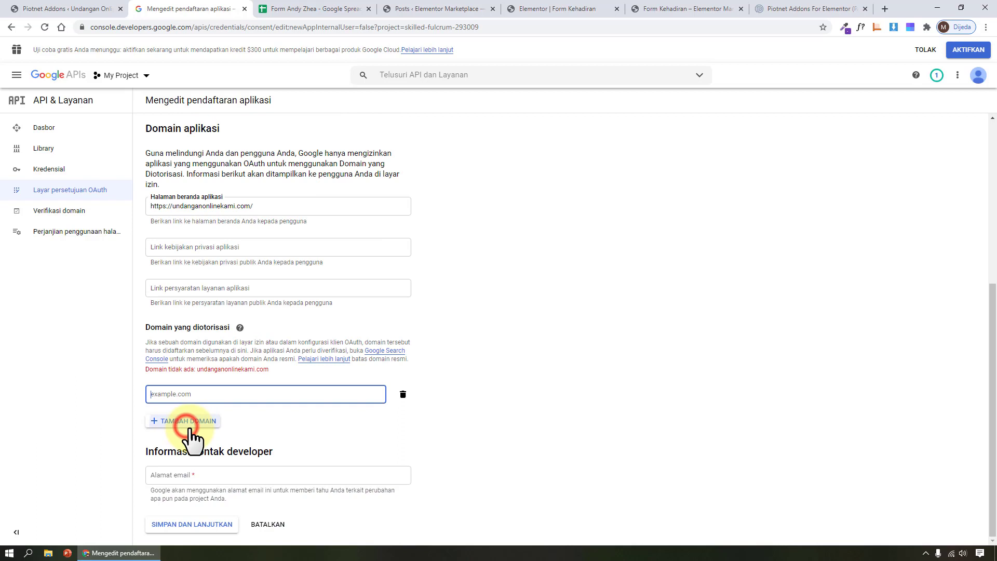
{"action": "left_click", "coordinate": [230, 395]}
{"action": "key", "text": "ctrl+v"}
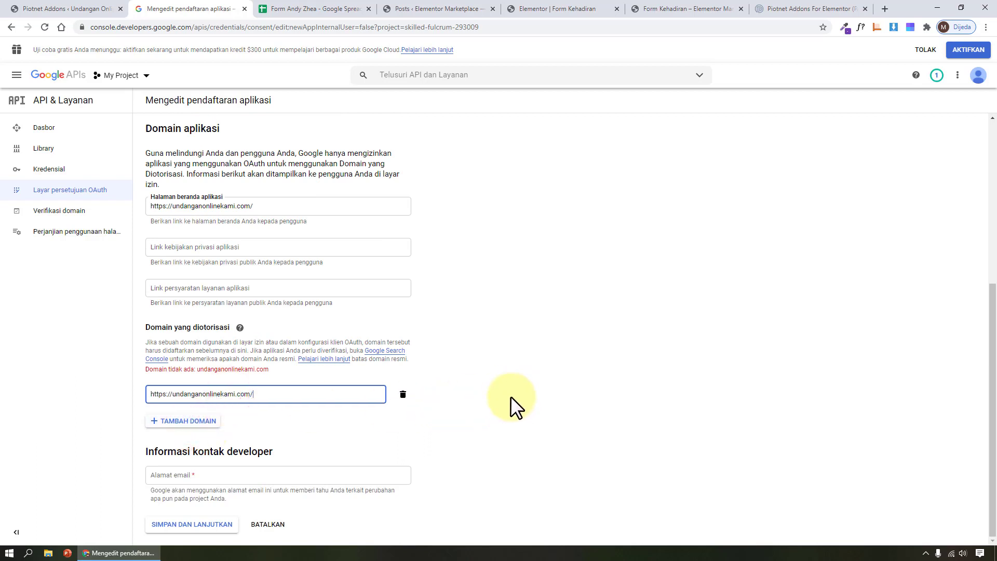
{"action": "key", "text": "BackSpace"}
{"action": "left_click", "coordinate": [516, 397]}
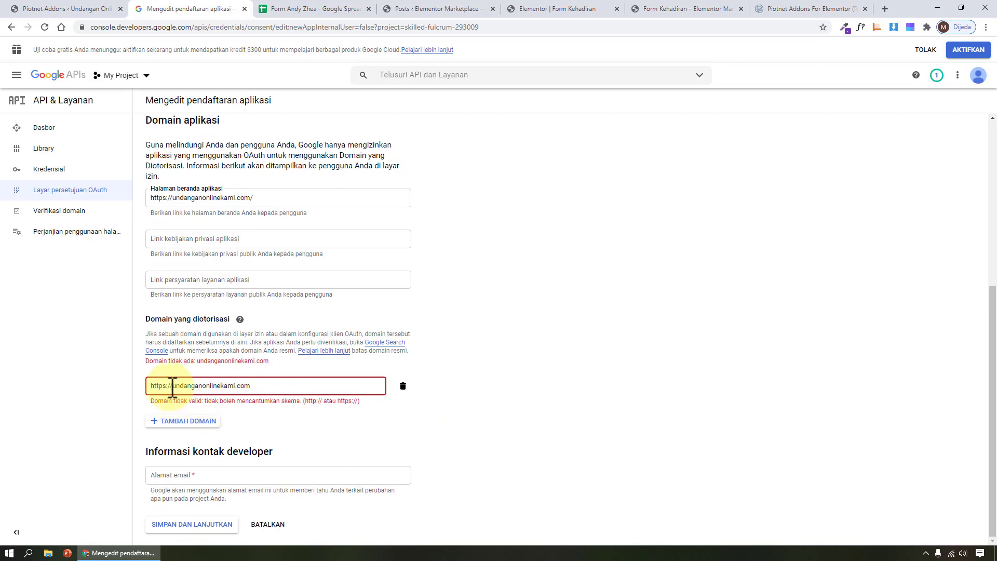
{"action": "left_click_drag", "start_coordinate": [174, 385], "coordinate": [83, 392]}
{"action": "key", "text": "BackSpace"}
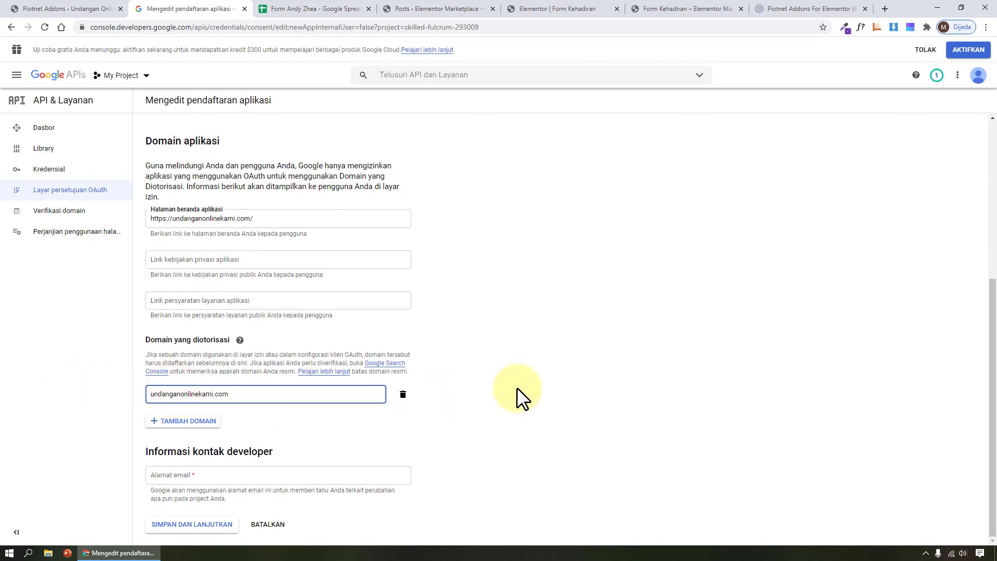
{"action": "left_click", "coordinate": [517, 388]}
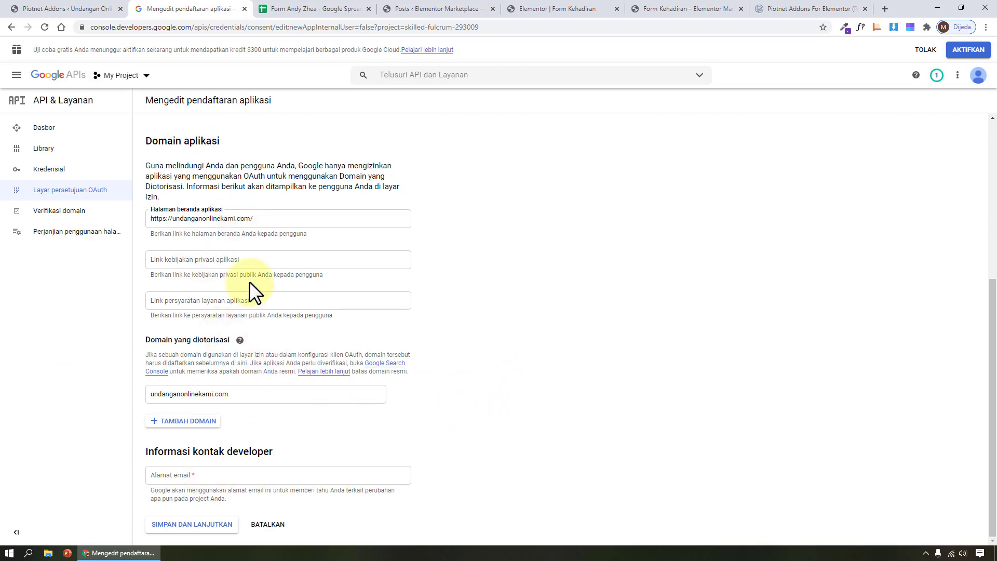
{"action": "left_click", "coordinate": [249, 475]}
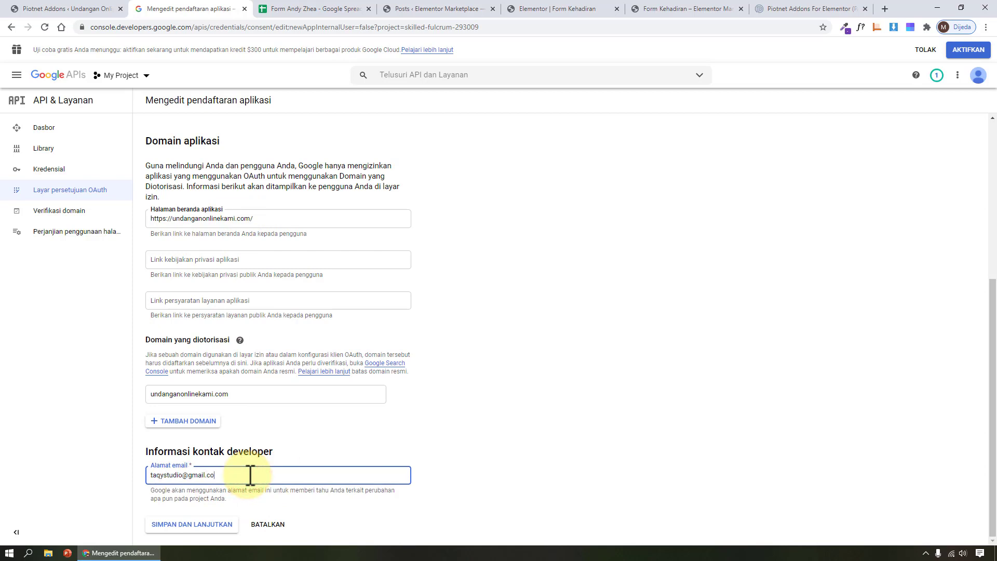
{"action": "left_click", "coordinate": [189, 526]}
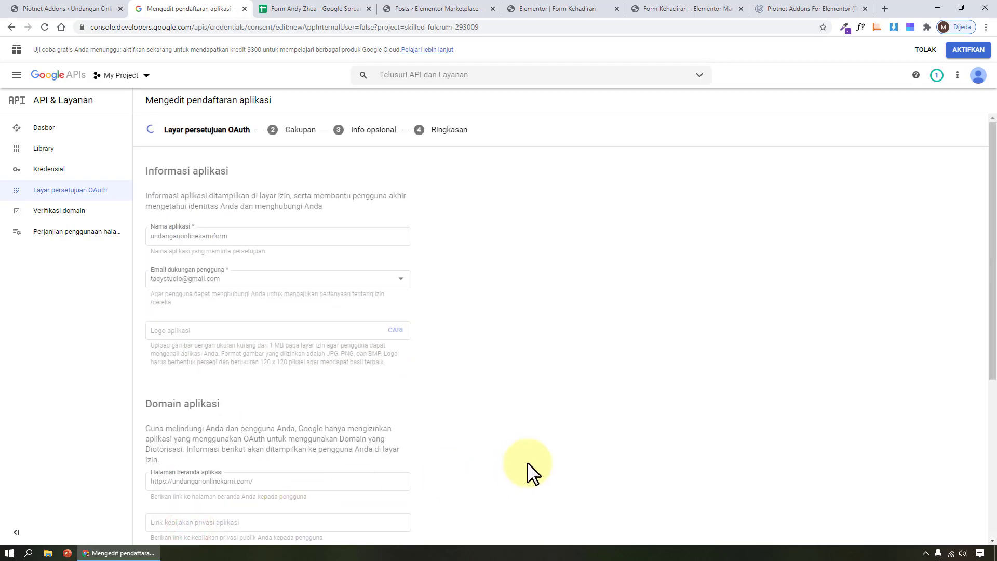
Step: Save through Scopes and Optional info, return to the dashboard, and open Credentials
{"action": "scroll", "coordinate": [360, 271], "scroll_direction": "down", "scroll_amount": 2}
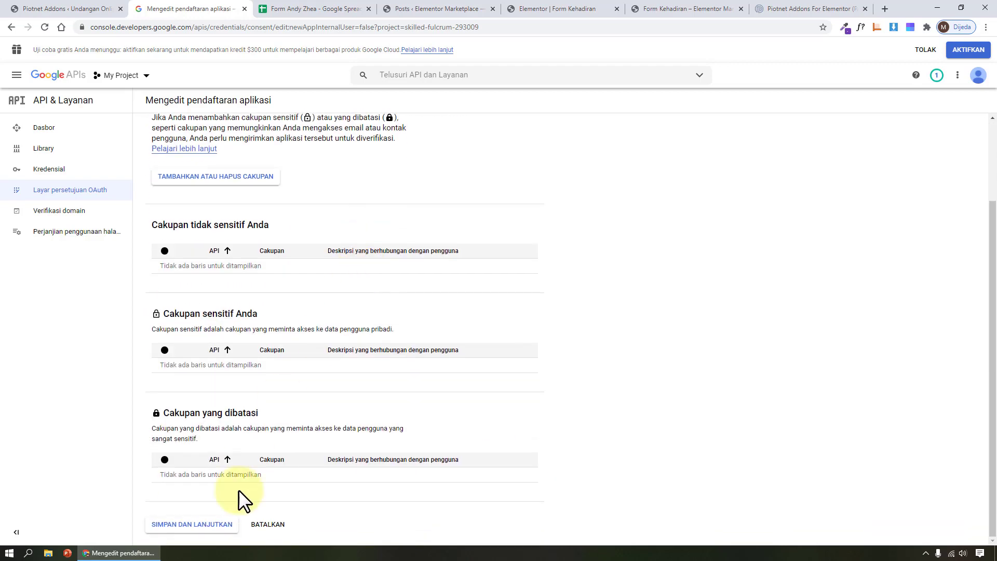
{"action": "left_click", "coordinate": [226, 529]}
{"action": "left_click", "coordinate": [226, 491]}
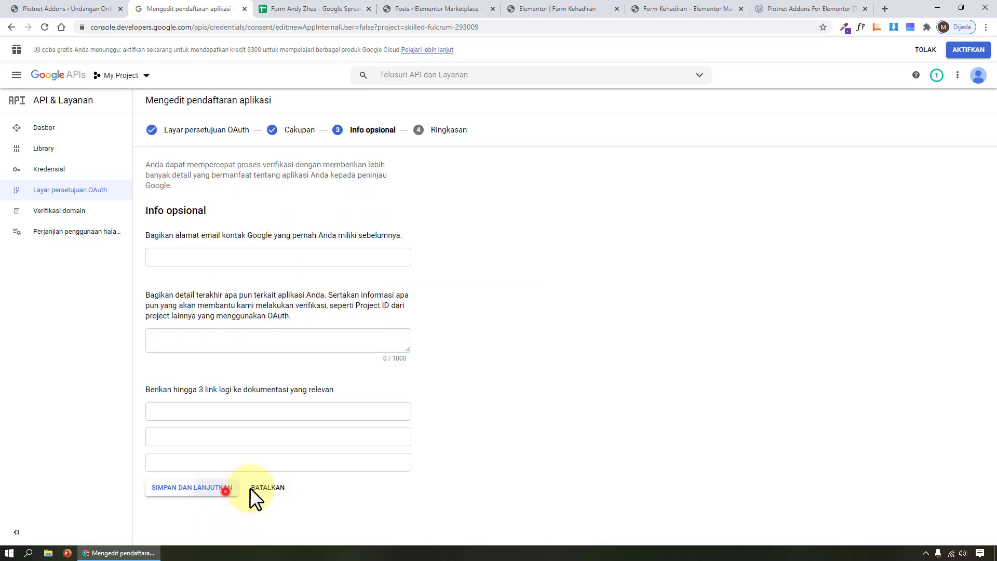
{"action": "scroll", "coordinate": [260, 445], "scroll_direction": "down", "scroll_amount": 5}
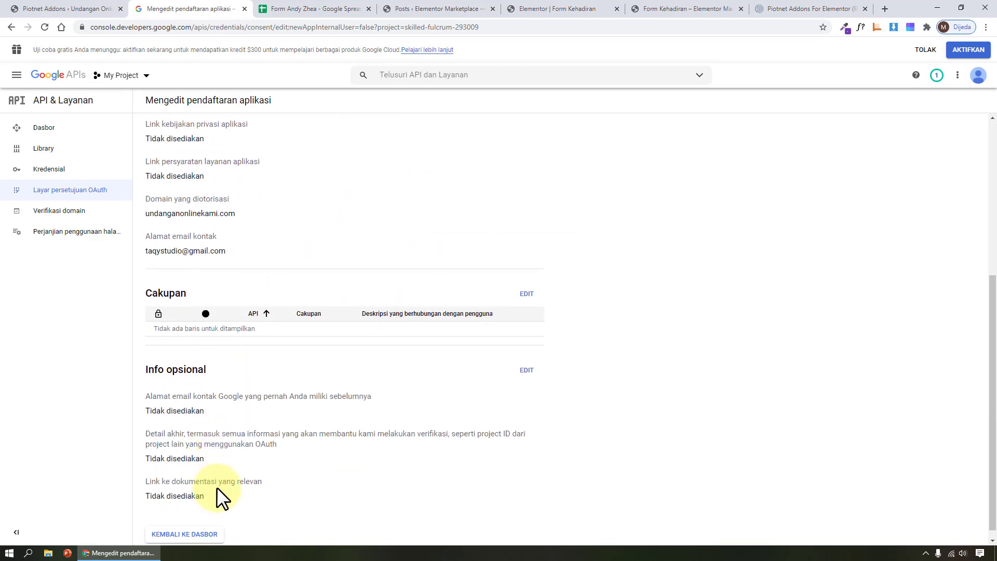
{"action": "left_click", "coordinate": [198, 525]}
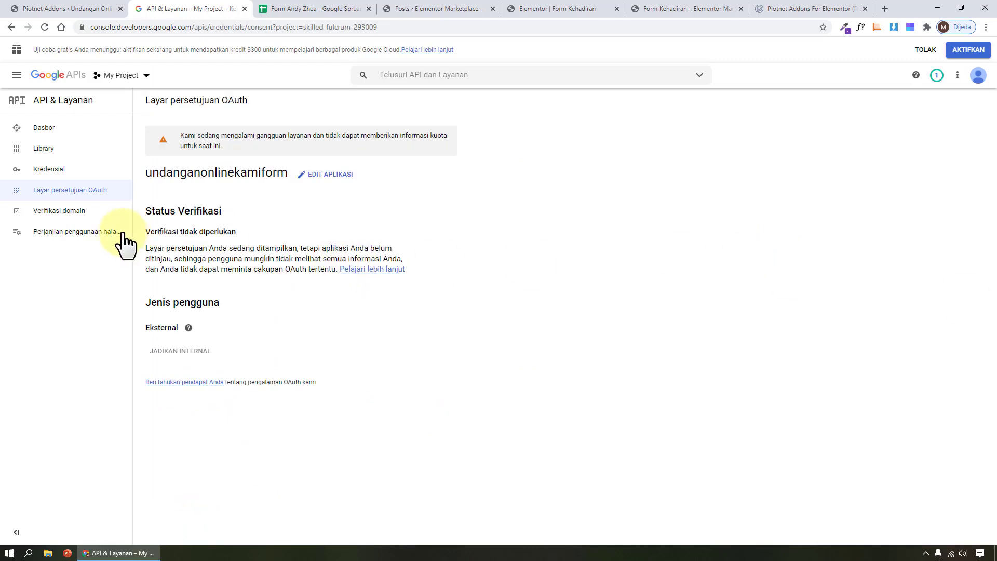
{"action": "left_click", "coordinate": [94, 174]}
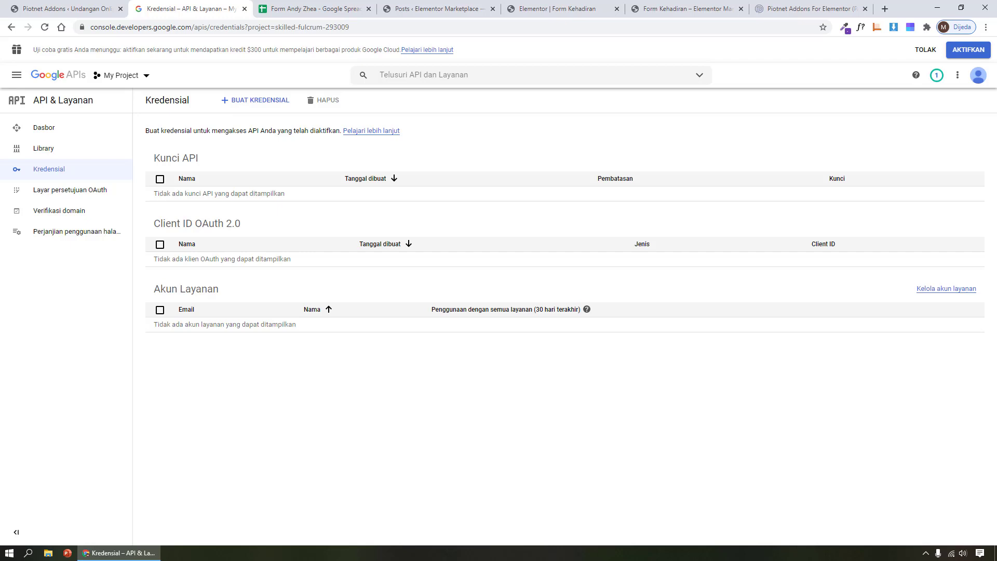
Step: Start a Web application OAuth client ID named 'undanganonlinekami'
{"action": "left_click", "coordinate": [273, 104]}
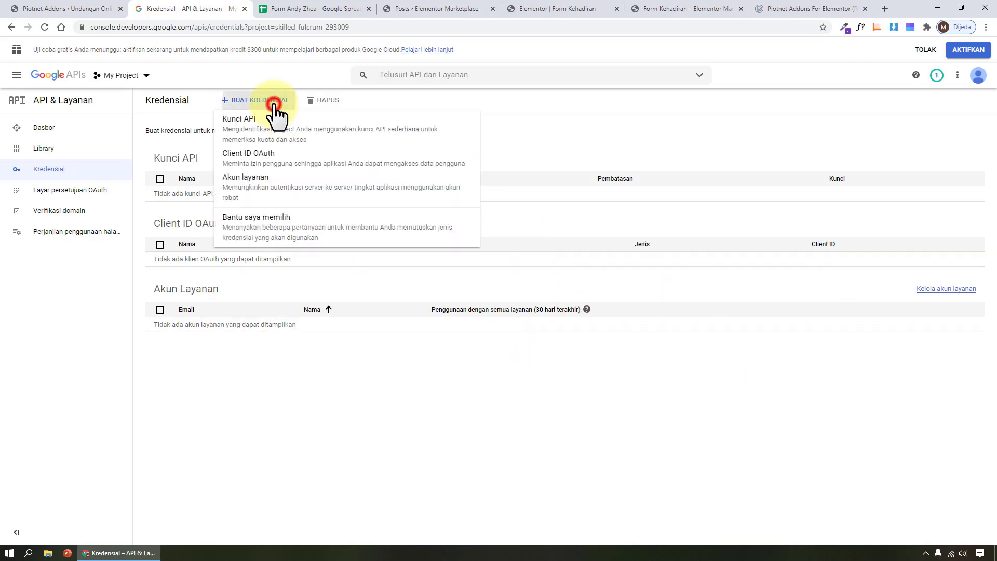
{"action": "left_click", "coordinate": [281, 162]}
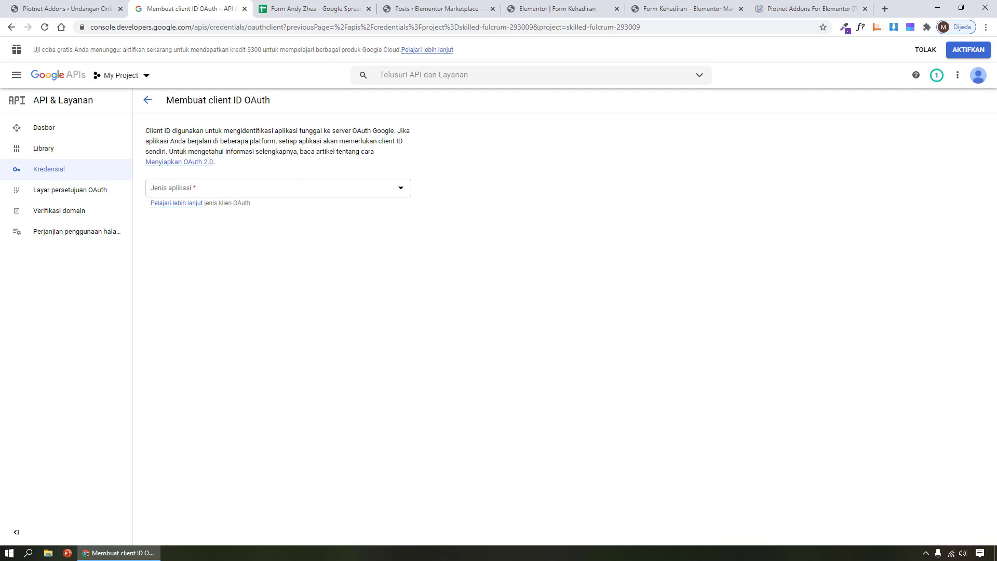
{"action": "left_click", "coordinate": [266, 191]}
{"action": "left_click", "coordinate": [238, 197]}
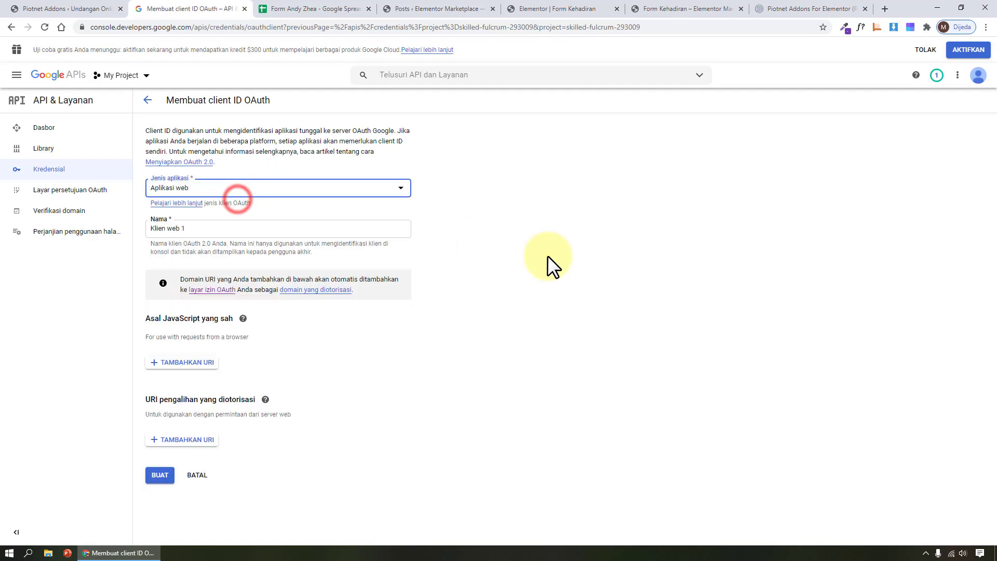
{"action": "triple_click", "coordinate": [196, 227]}
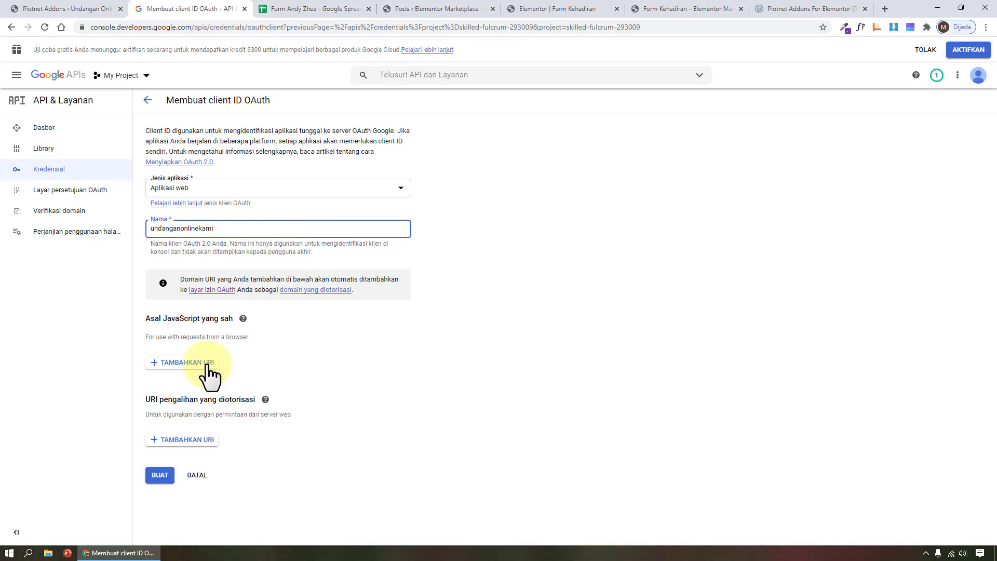
{"action": "left_click", "coordinate": [57, 8]}
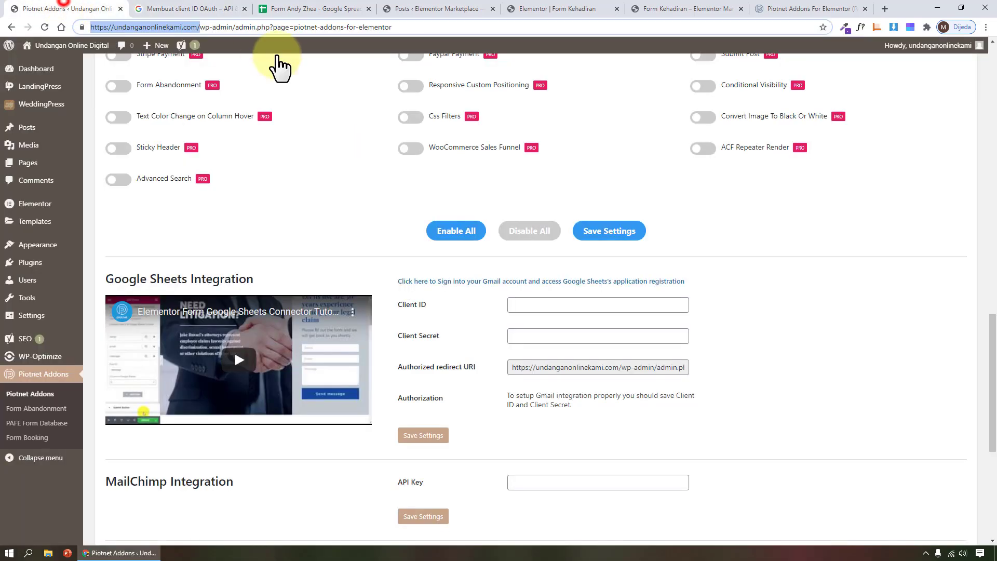
{"action": "left_click", "coordinate": [200, 11]}
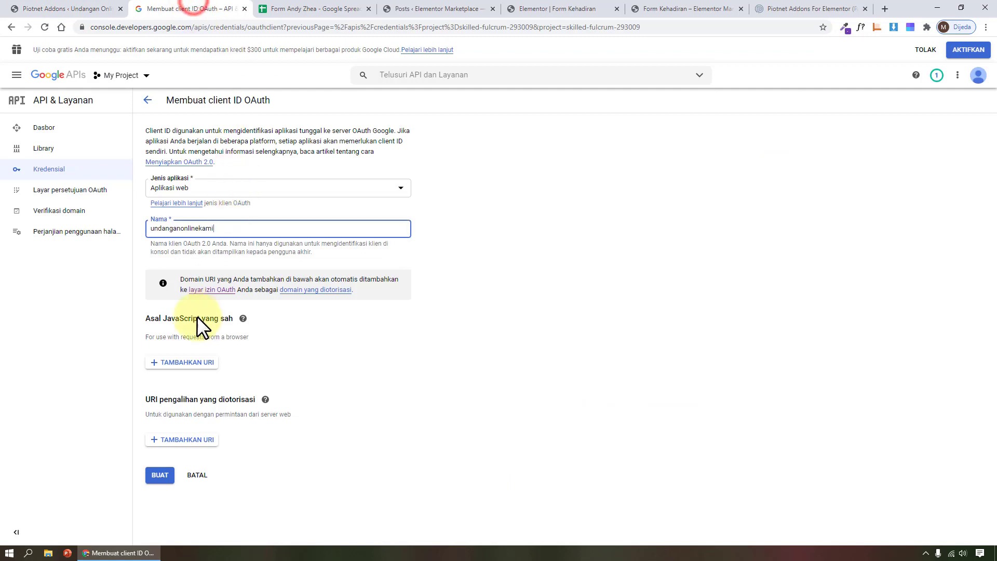
{"action": "left_click", "coordinate": [196, 363]}
{"action": "key", "text": "ctrl+v"}
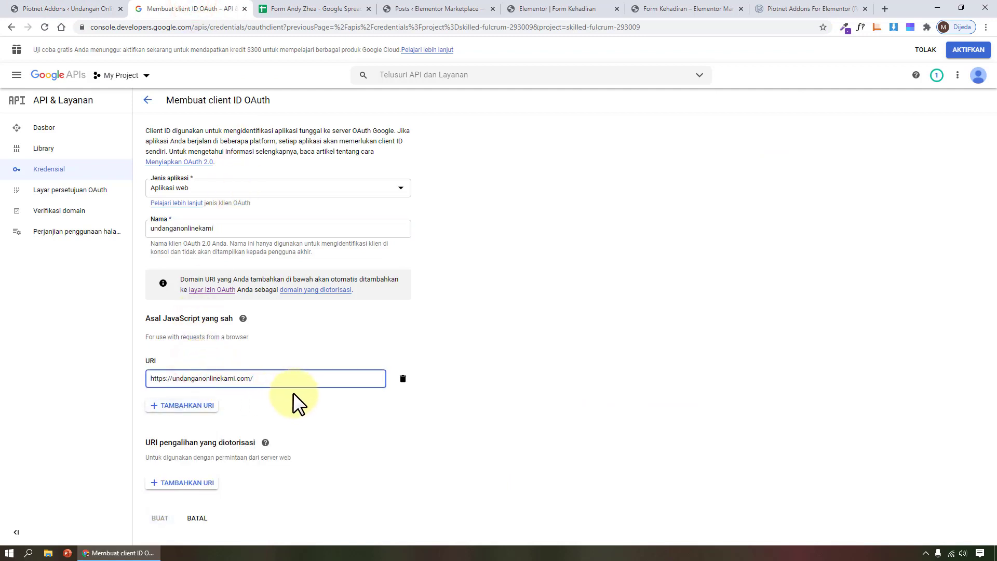
{"action": "left_click", "coordinate": [312, 427]}
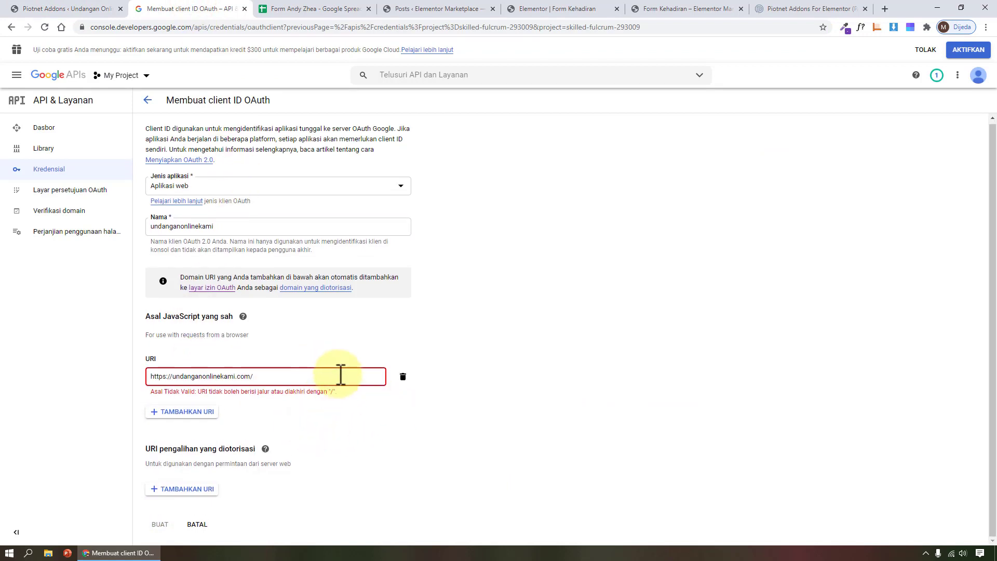
{"action": "key", "text": "BackSpace"}
{"action": "left_click", "coordinate": [518, 414]}
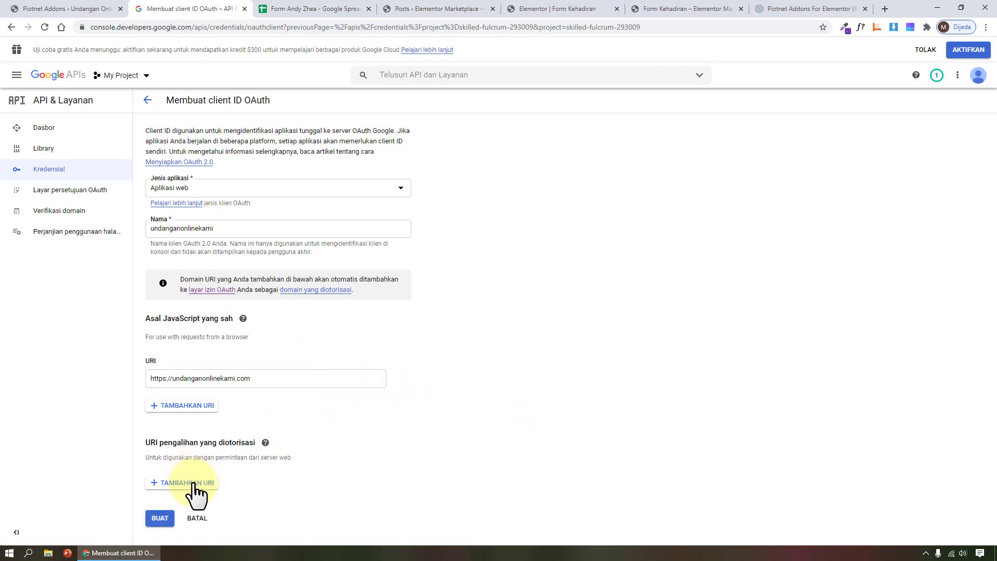
Step: Copy the Piotnet Addons redirect URI and add it as an authorized redirect URI
{"action": "left_click", "coordinate": [37, 9]}
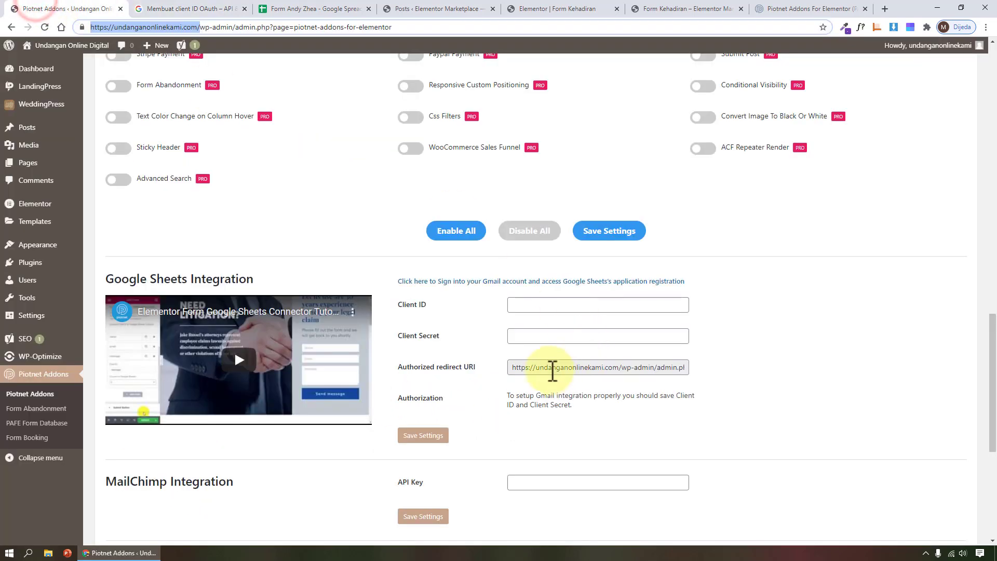
{"action": "triple_click", "coordinate": [552, 370]}
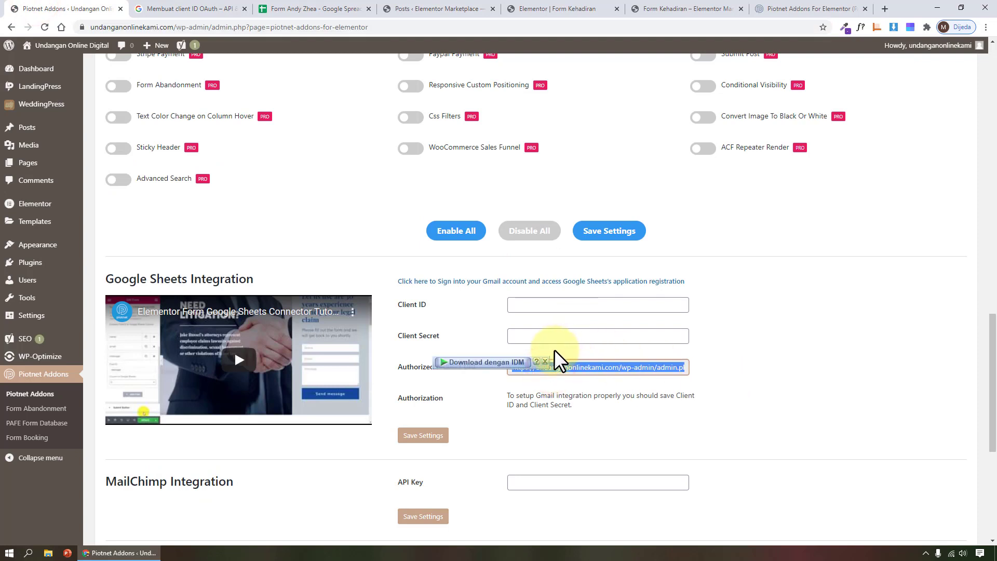
{"action": "left_click", "coordinate": [545, 361]}
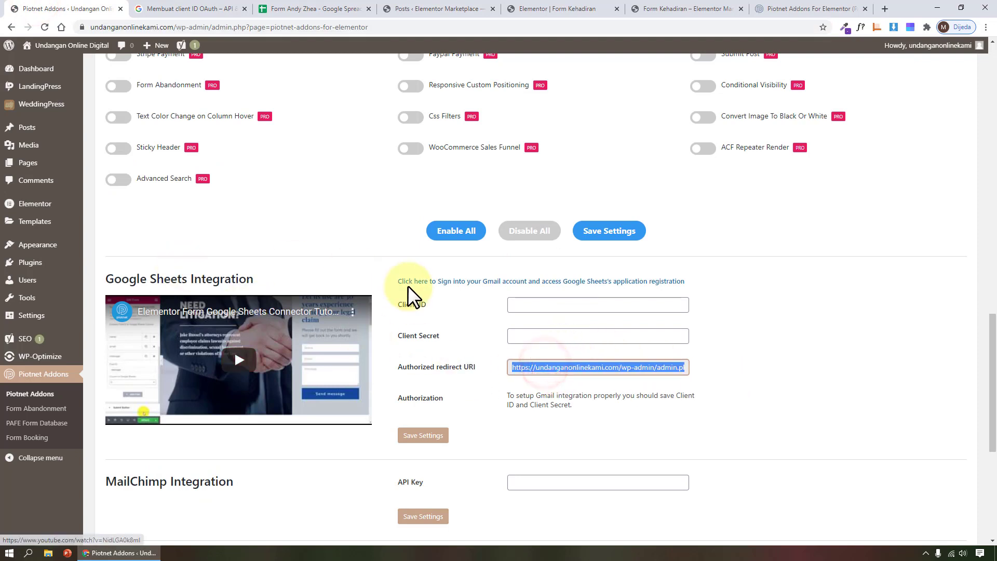
{"action": "right_click", "coordinate": [595, 370]}
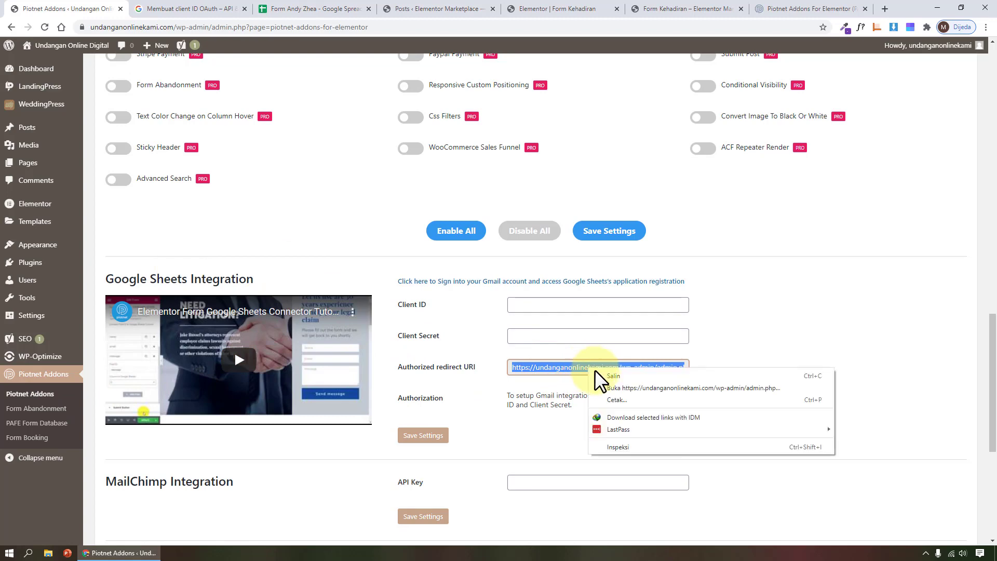
{"action": "left_click", "coordinate": [612, 376]}
{"action": "left_click", "coordinate": [155, 8]}
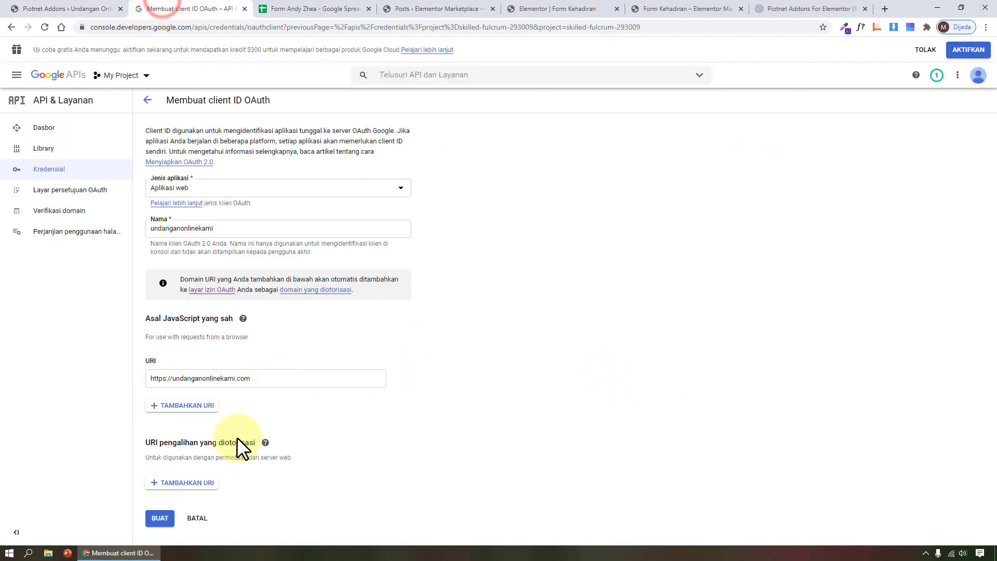
{"action": "left_click", "coordinate": [202, 483]}
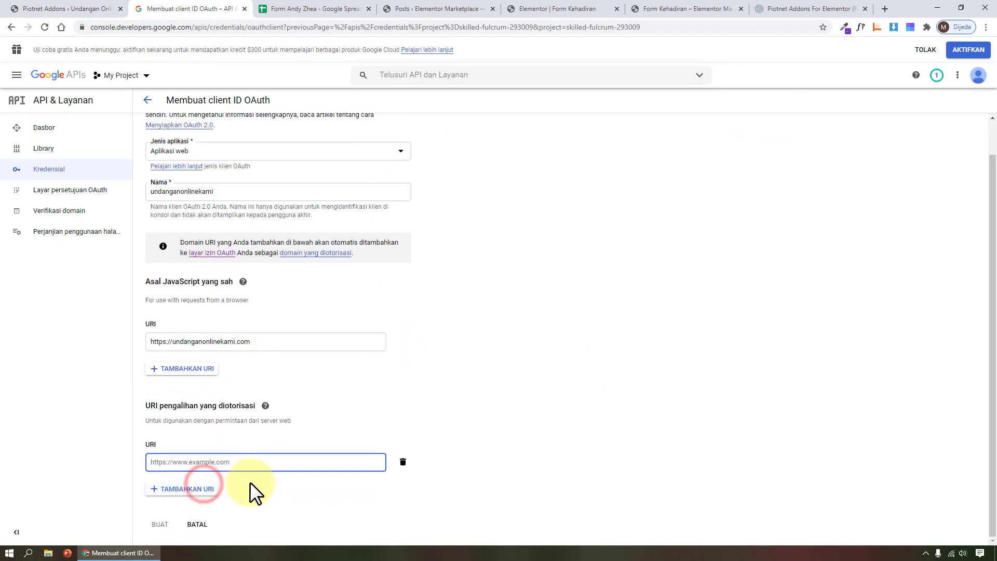
{"action": "type", "text": "https://undanganonlinekami.com/wp-admin/admin.php?page=piotnet-addons-for-elementor"}
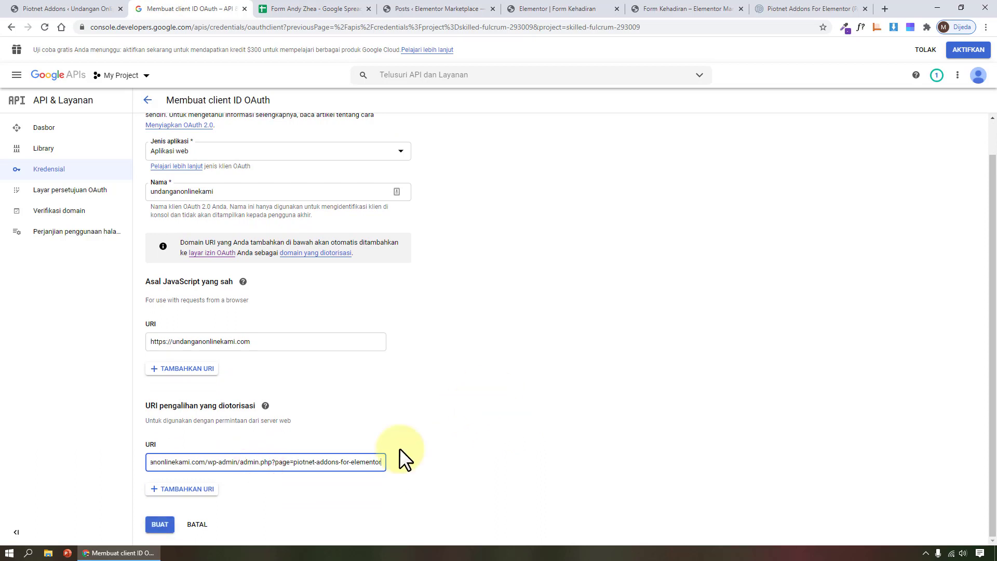
Step: Create the OAuth client and paste its Client ID into Piotnet's Google Sheets settings
{"action": "left_click", "coordinate": [164, 526]}
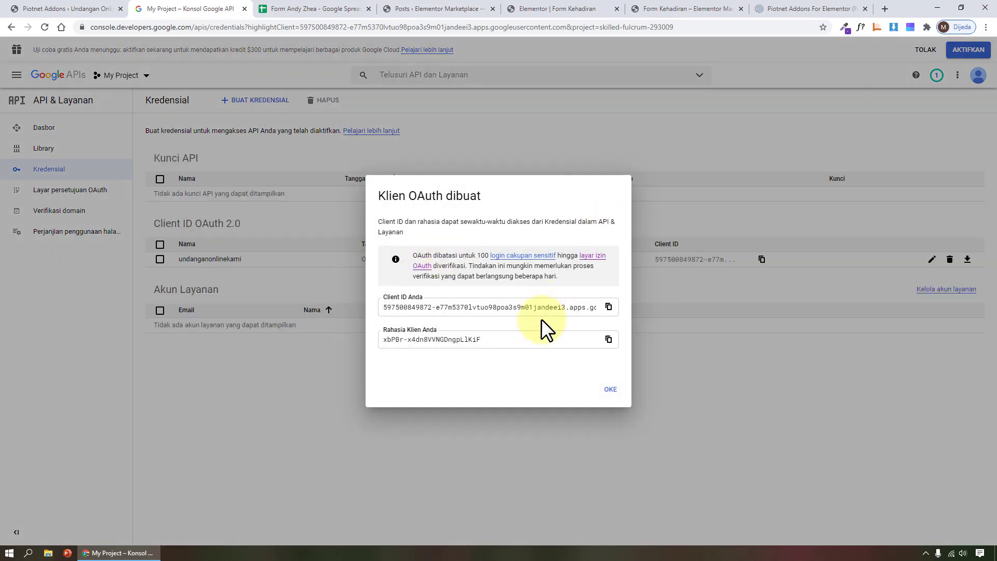
{"action": "left_click", "coordinate": [609, 307]}
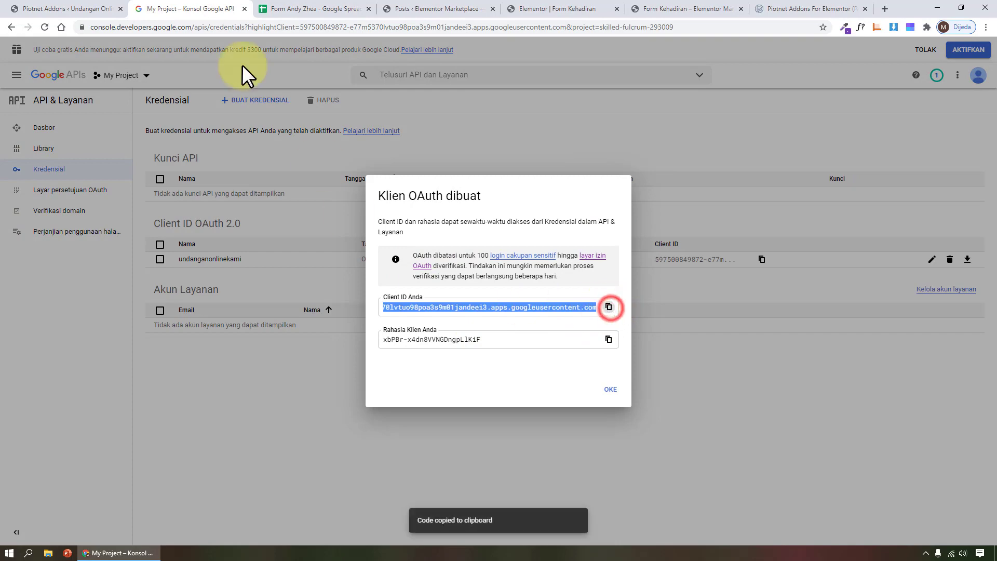
{"action": "left_click", "coordinate": [60, 9]}
{"action": "left_click", "coordinate": [616, 304]}
{"action": "key", "text": "ctrl+v"}
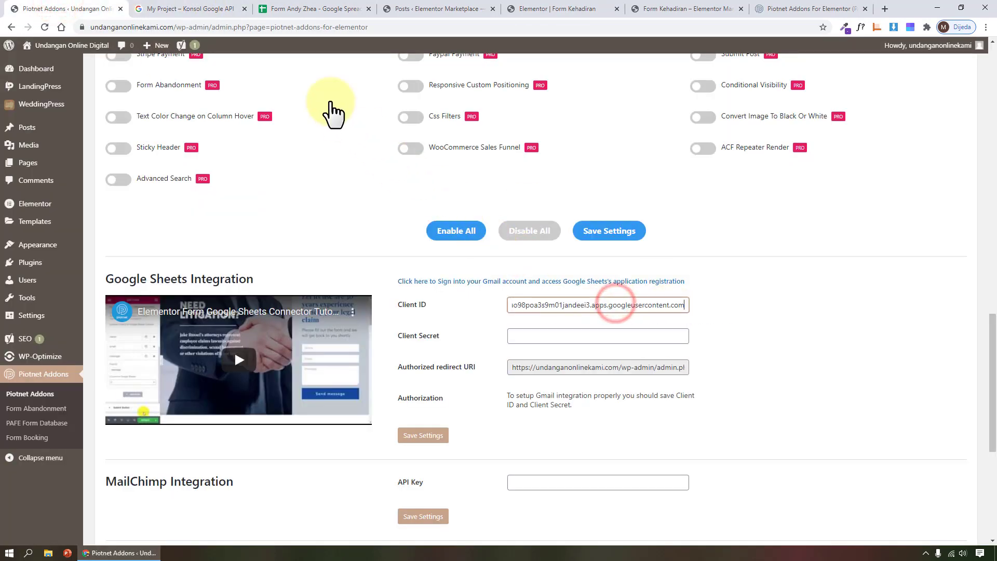
Step: Paste the client secret into the Client Secret field and save the settings
{"action": "left_click", "coordinate": [191, 9]}
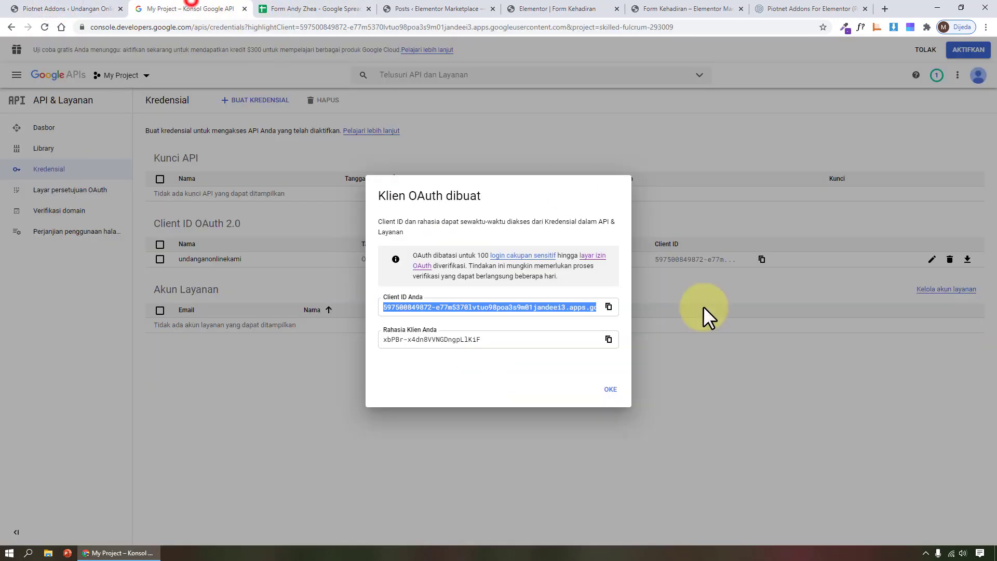
{"action": "left_click", "coordinate": [608, 340]}
{"action": "left_click", "coordinate": [67, 9]}
{"action": "left_click", "coordinate": [521, 341]}
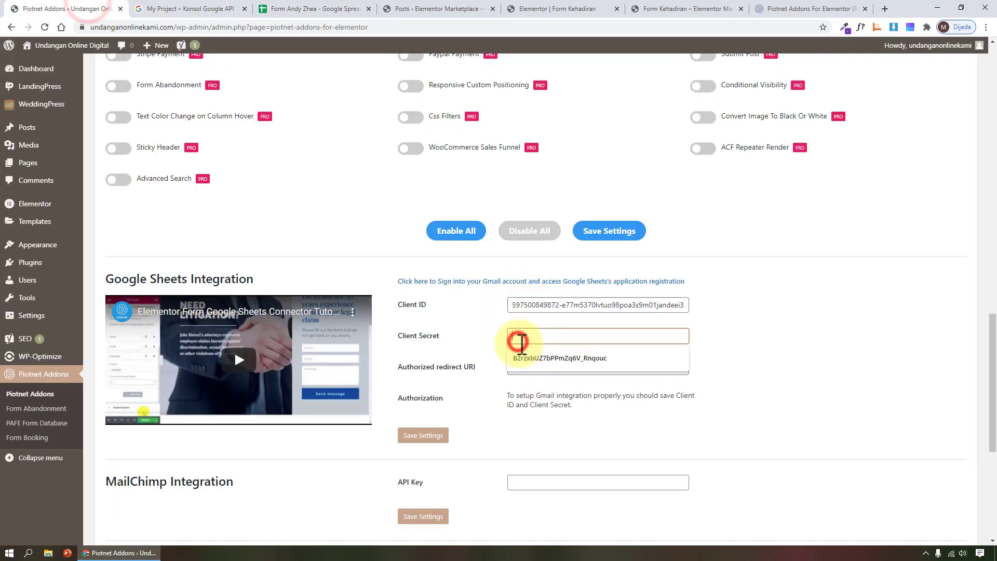
{"action": "key", "text": "ctrl+v"}
{"action": "left_click", "coordinate": [428, 438]}
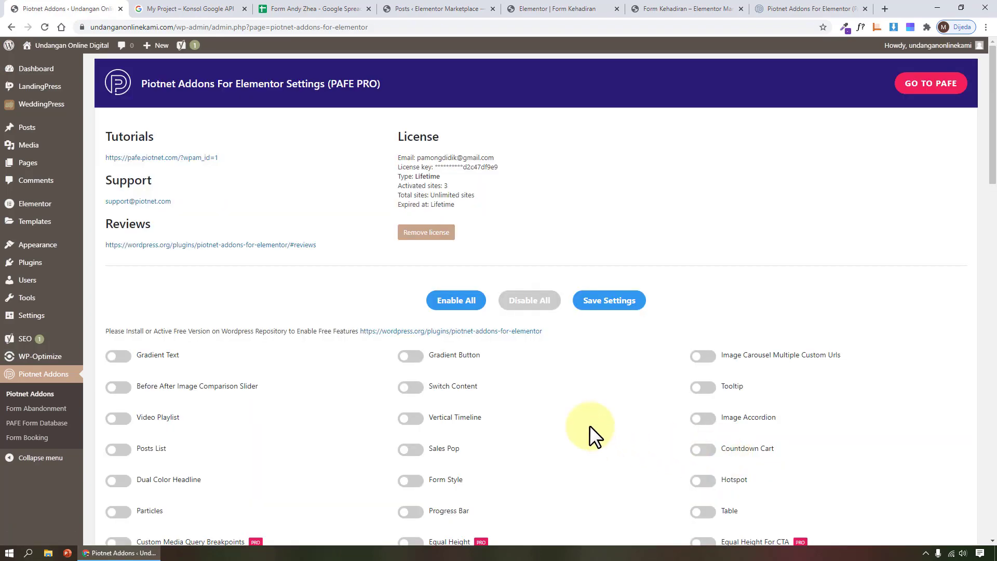
Step: Authorize the site past the unverified-app warning to manage the Google account's spreadsheets
{"action": "scroll", "coordinate": [592, 415], "scroll_direction": "down", "scroll_amount": 4}
{"action": "scroll", "coordinate": [598, 402], "scroll_direction": "down", "scroll_amount": 20}
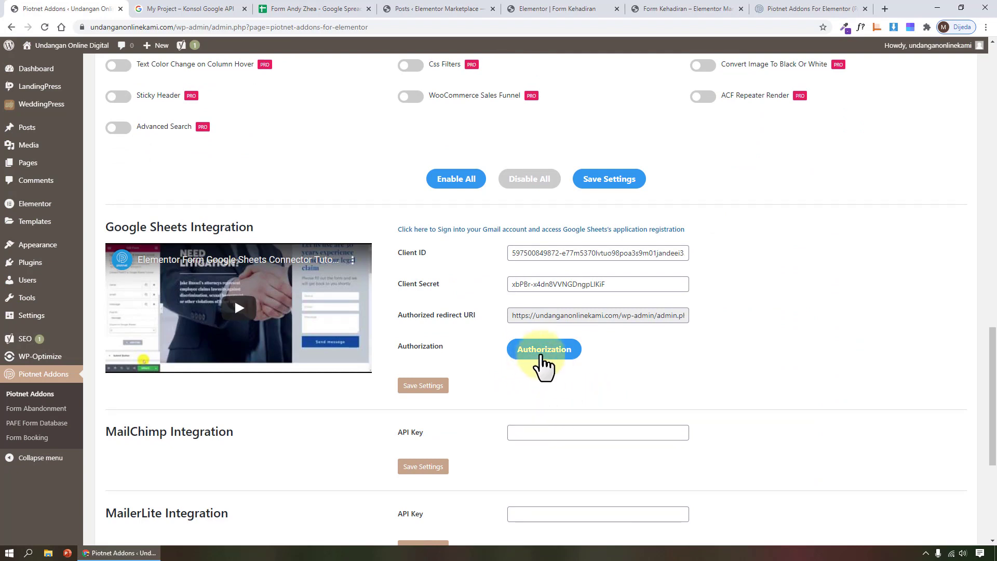
{"action": "left_click", "coordinate": [550, 358]}
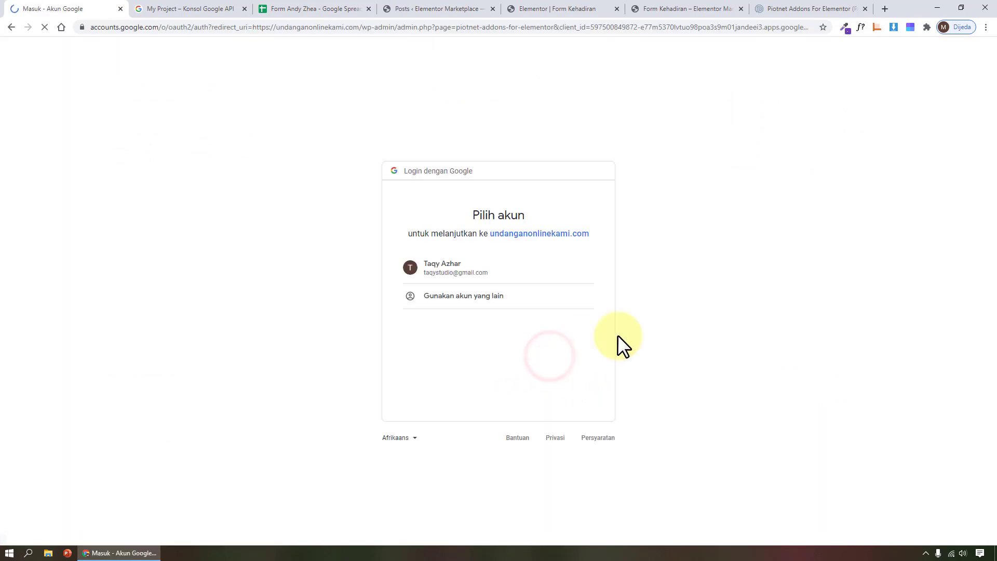
{"action": "left_click", "coordinate": [486, 266]}
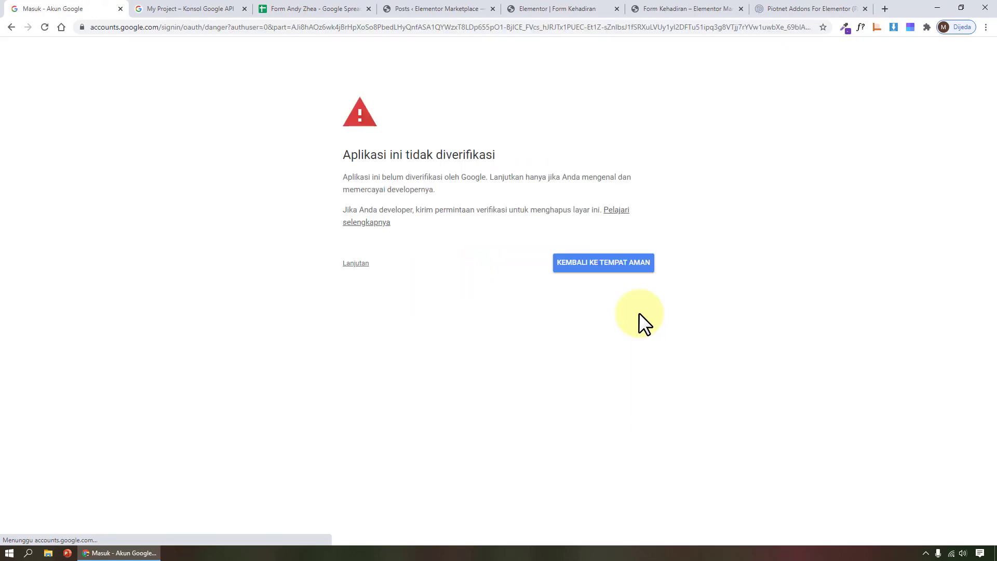
{"action": "left_click", "coordinate": [361, 264]}
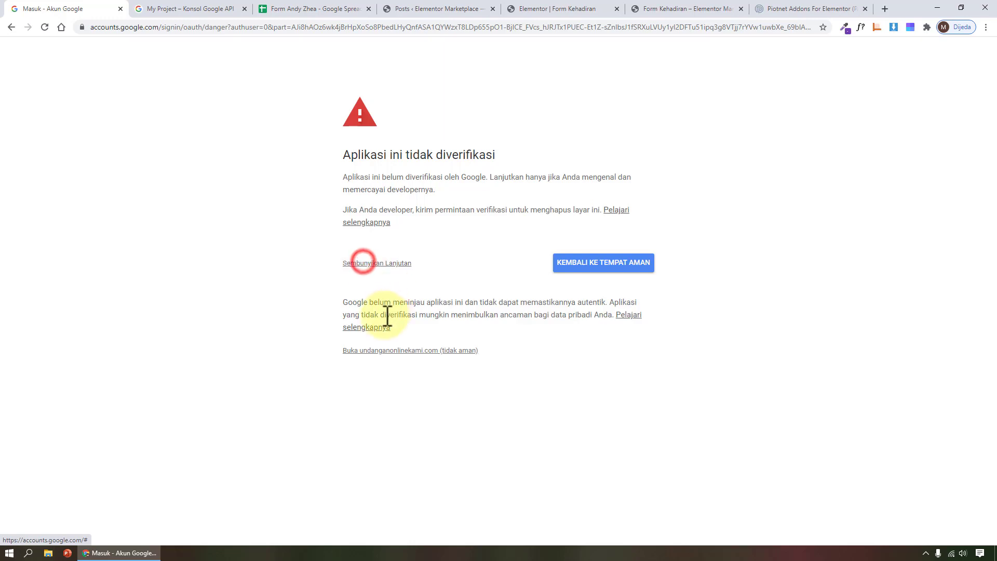
{"action": "left_click", "coordinate": [383, 351]}
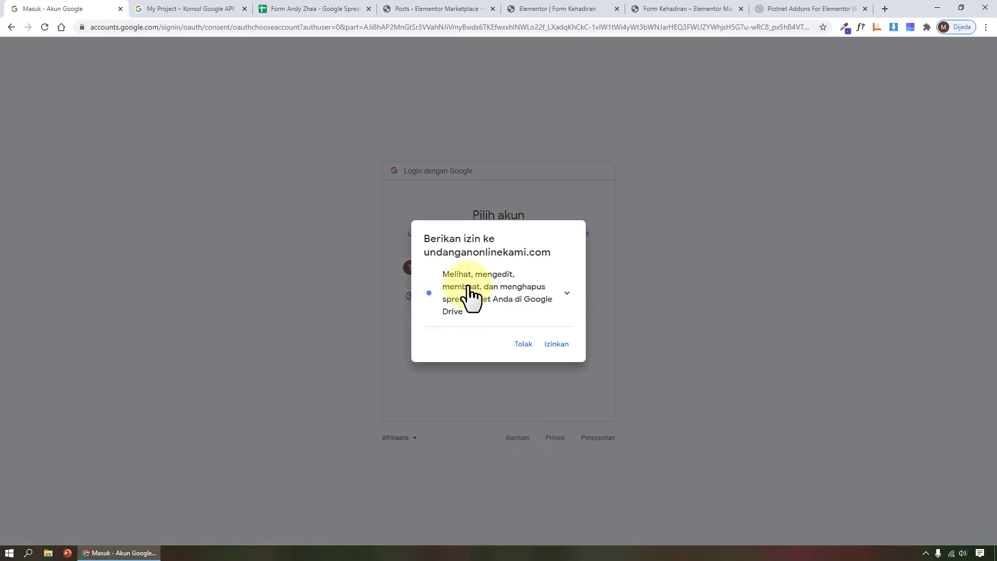
{"action": "left_click", "coordinate": [552, 346]}
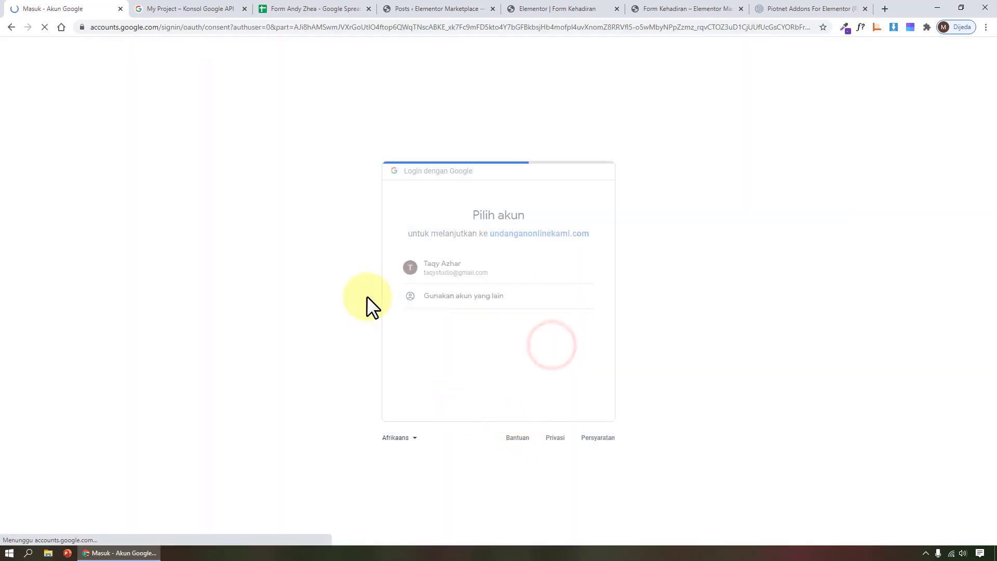
{"action": "left_click", "coordinate": [573, 425]}
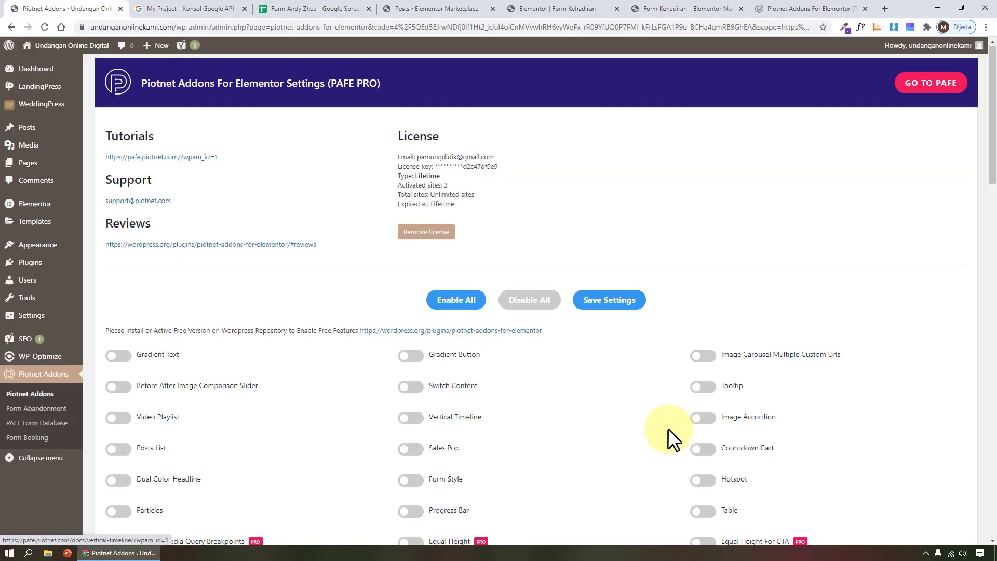
Step: Start a new post from the Posts menu
{"action": "scroll", "coordinate": [668, 428], "scroll_direction": "down", "scroll_amount": 7}
{"action": "scroll", "coordinate": [613, 431], "scroll_direction": "down", "scroll_amount": 15}
{"action": "scroll", "coordinate": [509, 336], "scroll_direction": "up", "scroll_amount": 4}
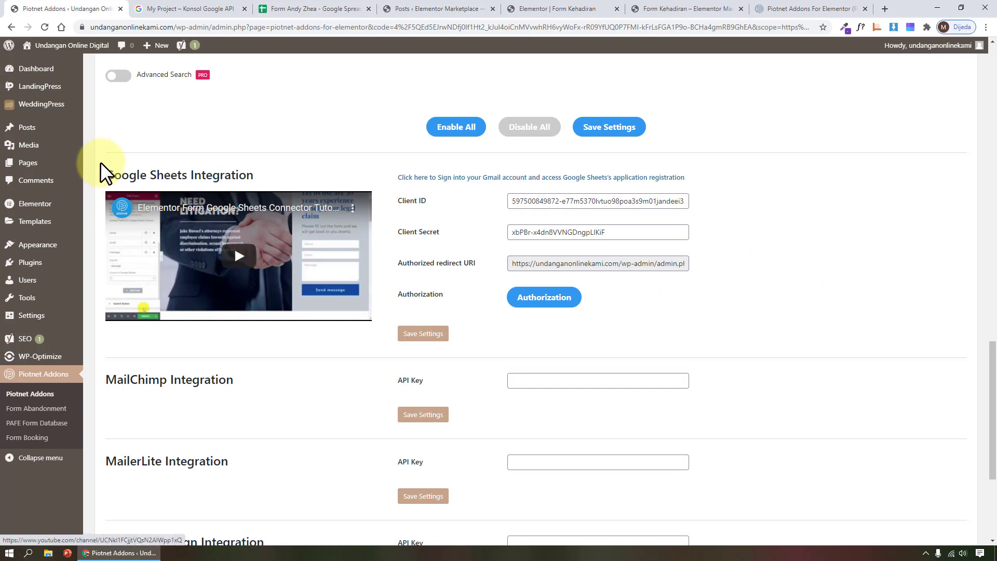
{"action": "mouse_move", "coordinate": [73, 131]}
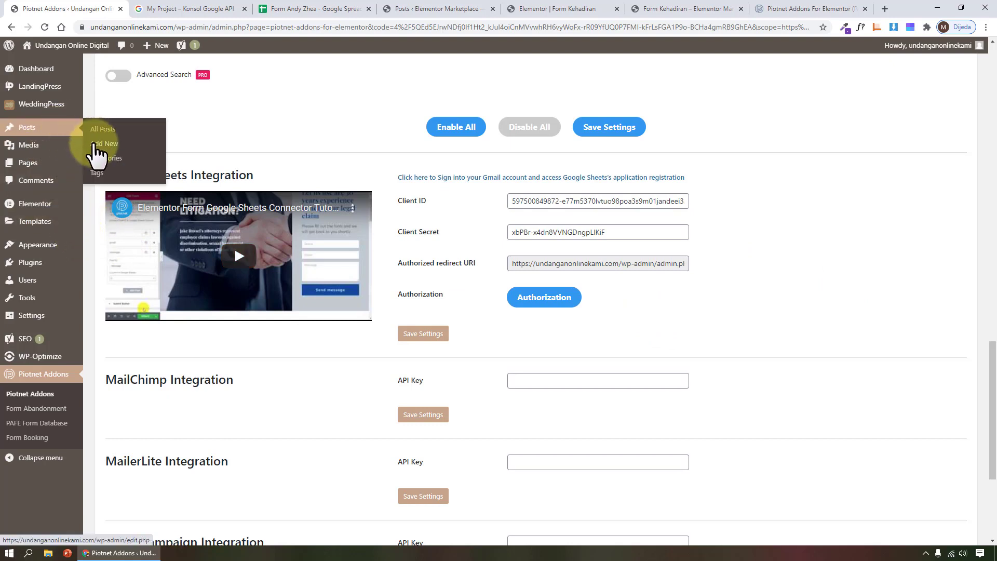
{"action": "left_click", "coordinate": [100, 158]}
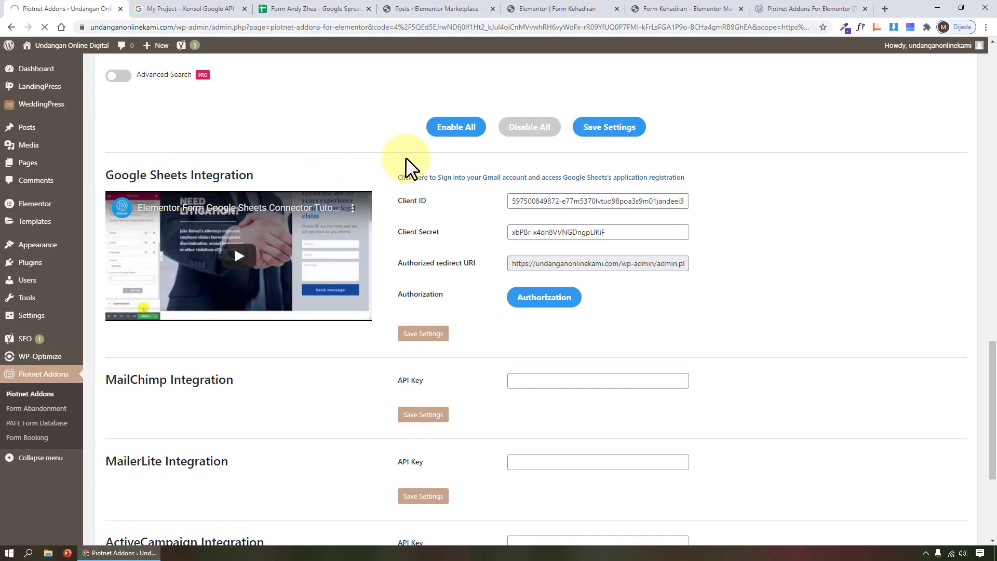
Step: Check the existing Form Kehadiran heading, then title the new post 'Form Kehadiran'
{"action": "left_click", "coordinate": [571, 8]}
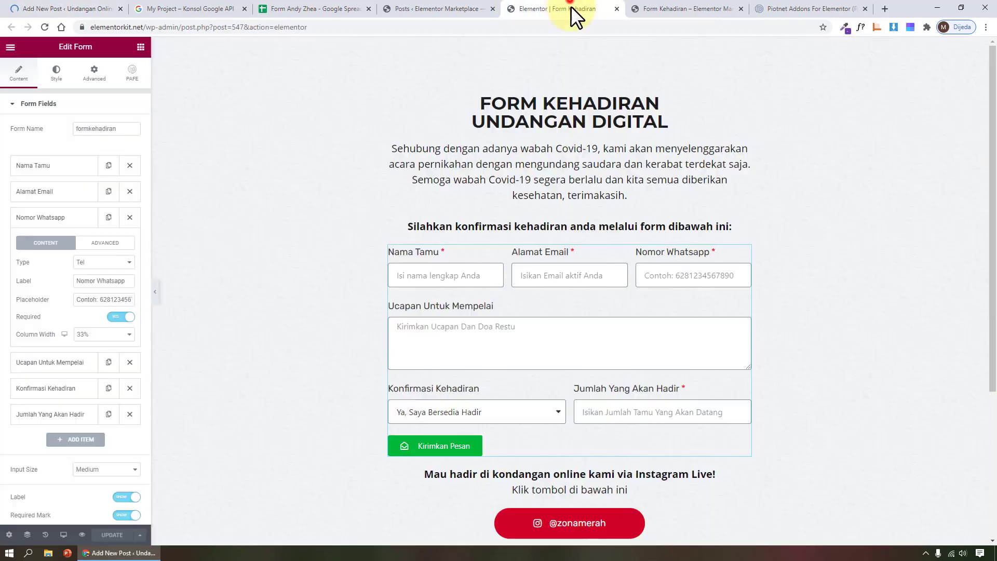
{"action": "right_click", "coordinate": [636, 110]}
{"action": "left_click", "coordinate": [671, 147]}
{"action": "left_click", "coordinate": [32, 8]}
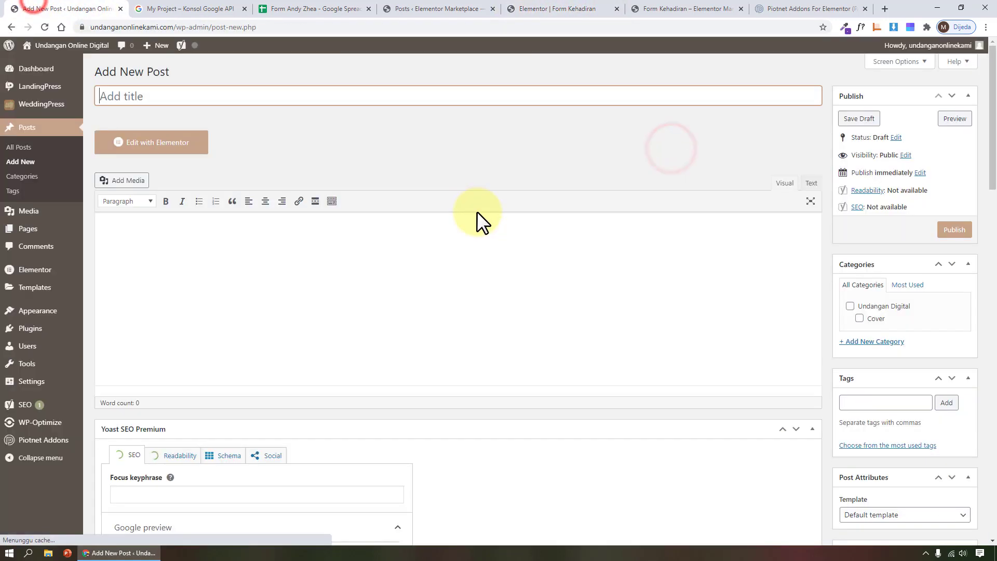
{"action": "type", "text": "Form Kehadiran"}
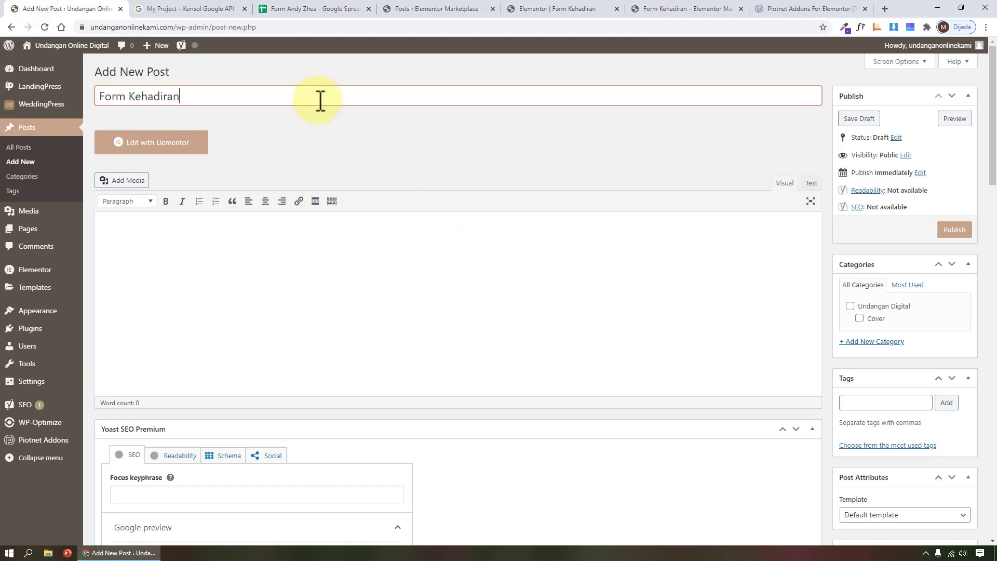
Step: Set the post's category to Undangan Digital and choose the post template
{"action": "left_click", "coordinate": [893, 345]}
{"action": "left_click", "coordinate": [897, 366]}
{"action": "type", "text": "Other"}
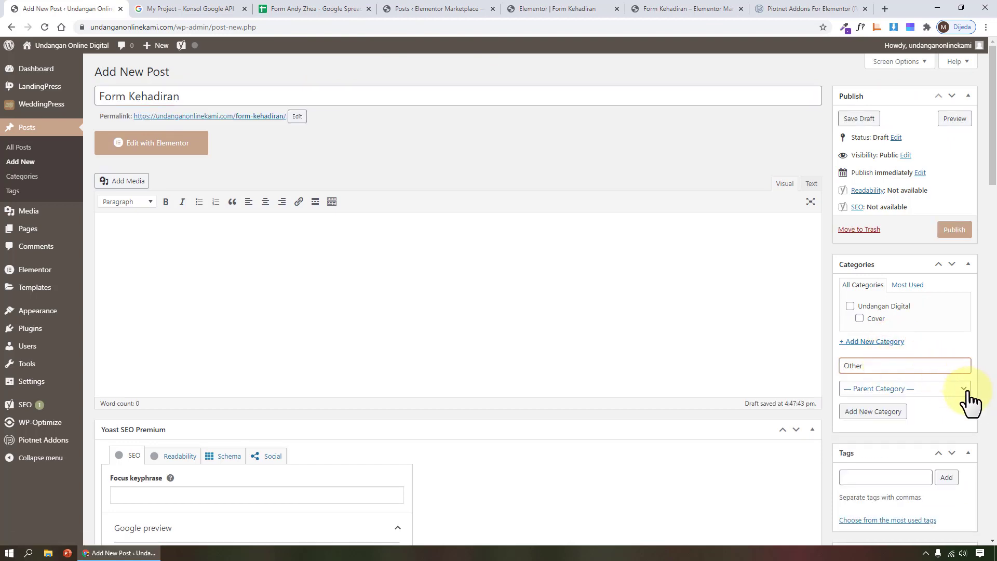
{"action": "scroll", "coordinate": [912, 427], "scroll_direction": "down", "scroll_amount": 4}
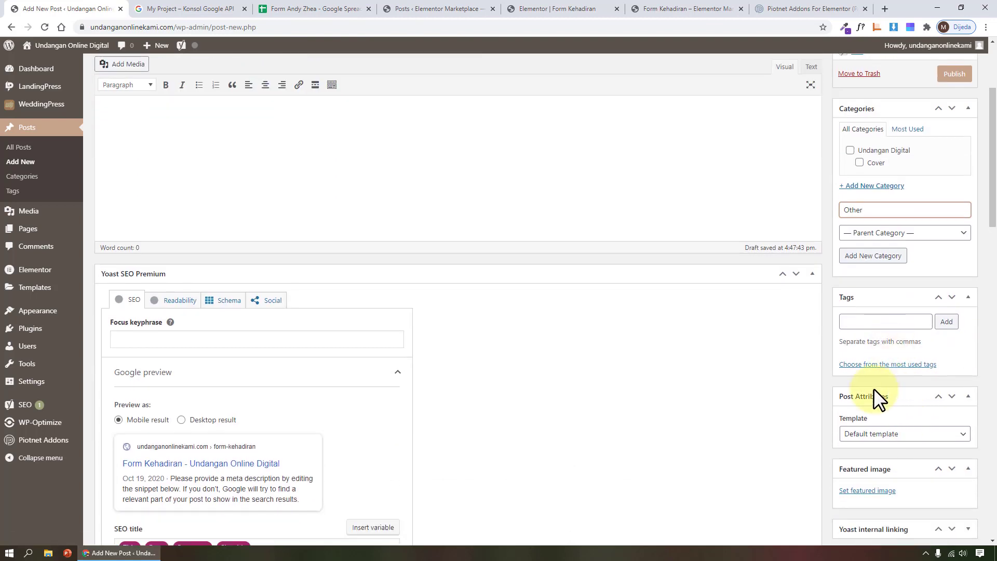
{"action": "left_click", "coordinate": [898, 383]}
{"action": "left_click", "coordinate": [894, 409]}
{"action": "scroll", "coordinate": [903, 419], "scroll_direction": "up", "scroll_amount": 4}
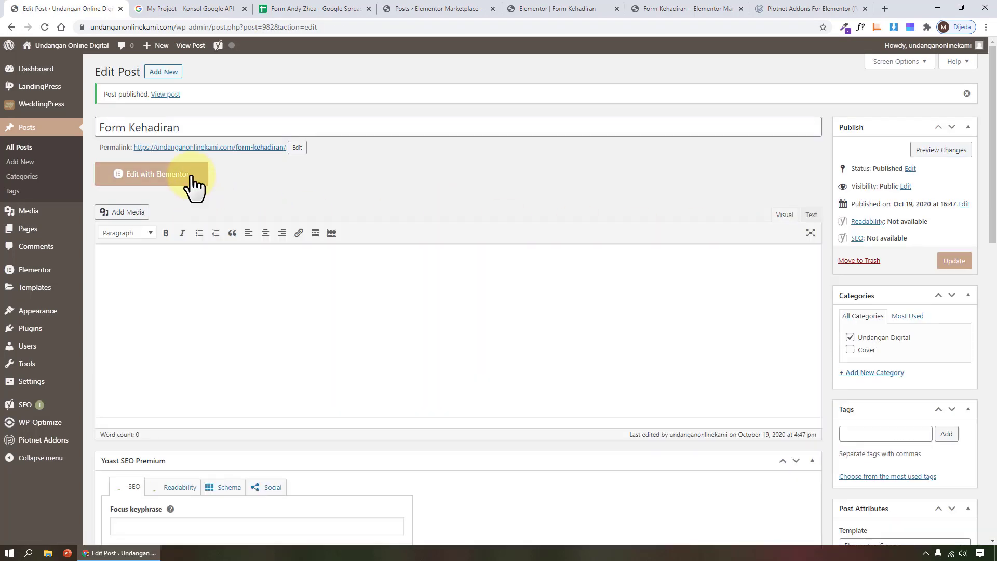
Step: Add a one-column section with top and bottom padding of 100
{"action": "left_click", "coordinate": [192, 177]}
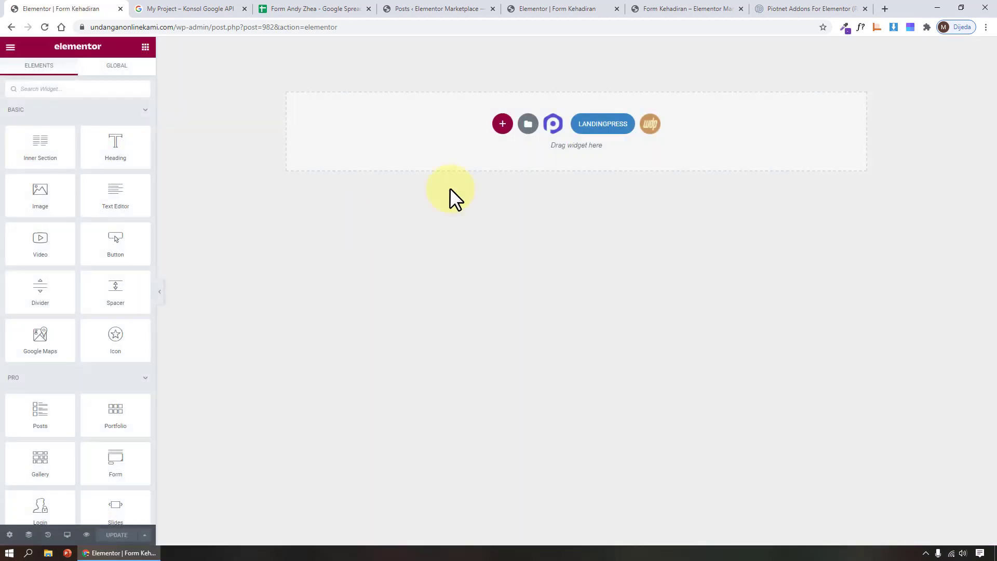
{"action": "left_click", "coordinate": [502, 124]}
{"action": "left_click", "coordinate": [432, 155]}
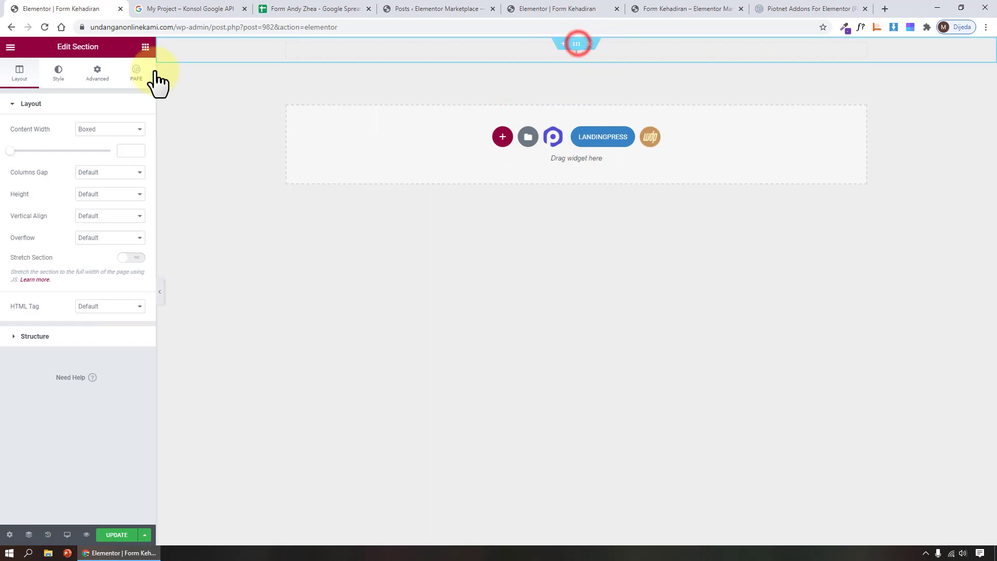
{"action": "left_click", "coordinate": [117, 76]}
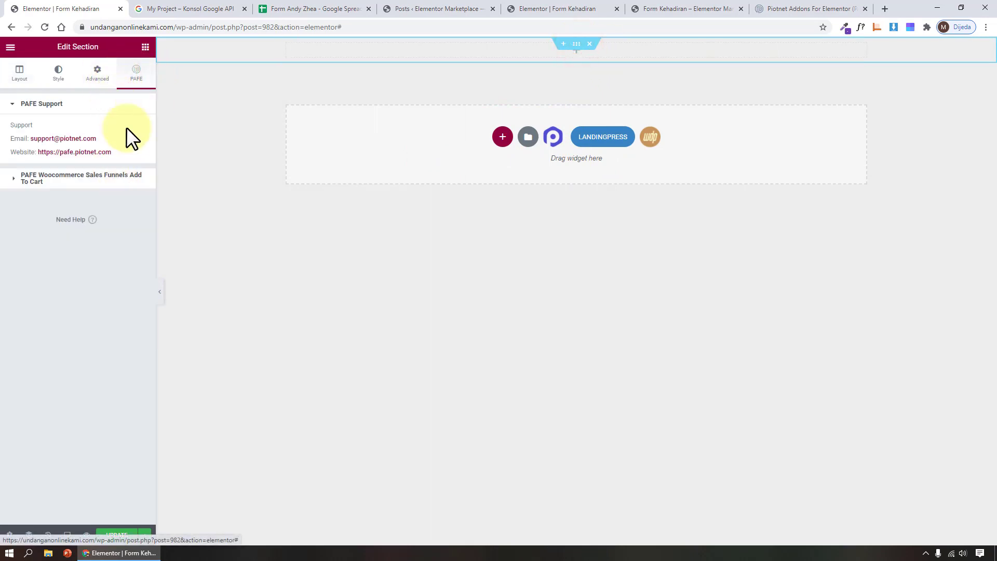
{"action": "left_click", "coordinate": [98, 73]}
{"action": "left_click", "coordinate": [129, 199]}
{"action": "left_click", "coordinate": [23, 196]}
{"action": "type", "text": "100"}
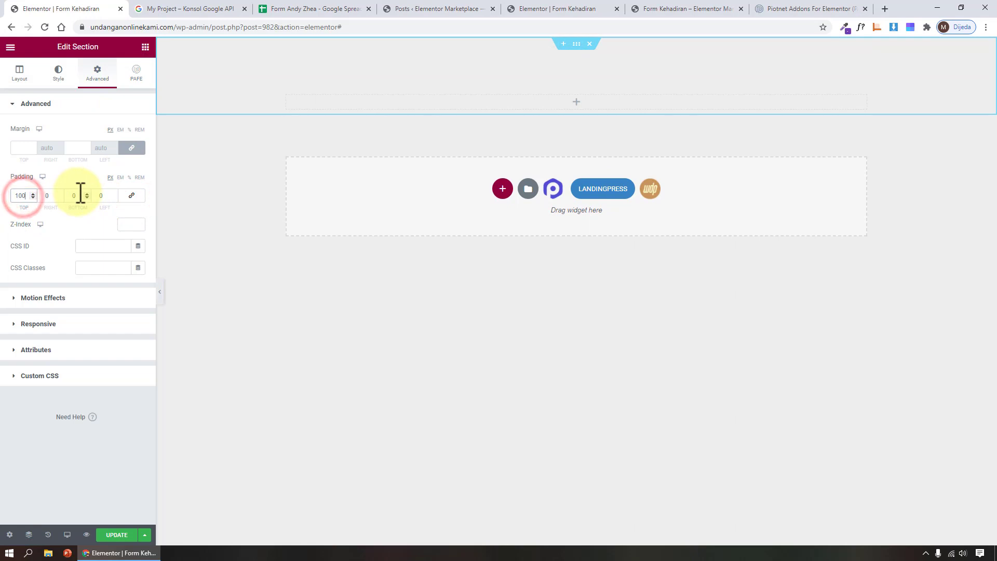
{"action": "left_click", "coordinate": [76, 193]}
{"action": "type", "text": "100"}
Step: Place a Heading widget in the new section and paste in title text
{"action": "left_click", "coordinate": [145, 46]}
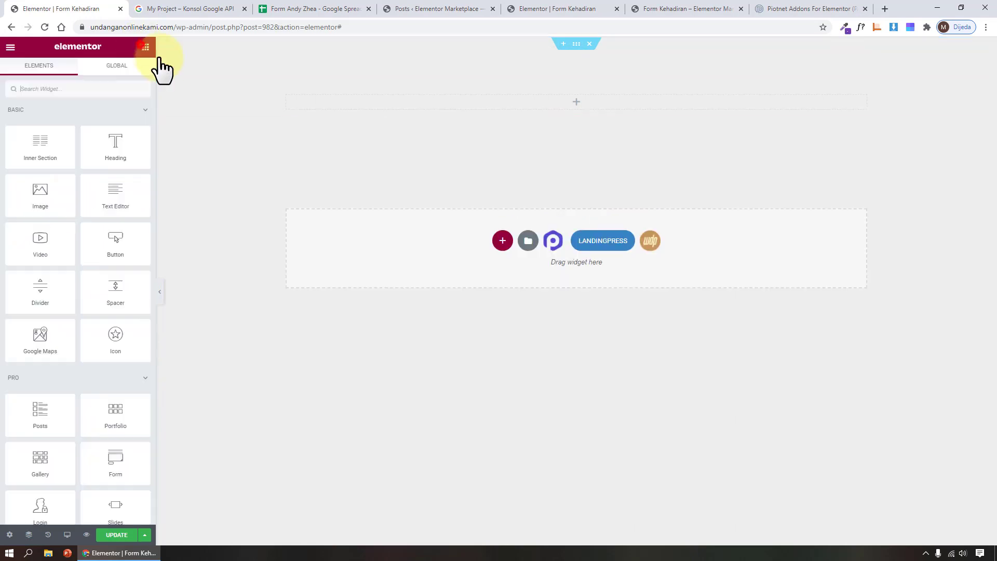
{"action": "left_click_drag", "start_coordinate": [113, 153], "coordinate": [472, 119]}
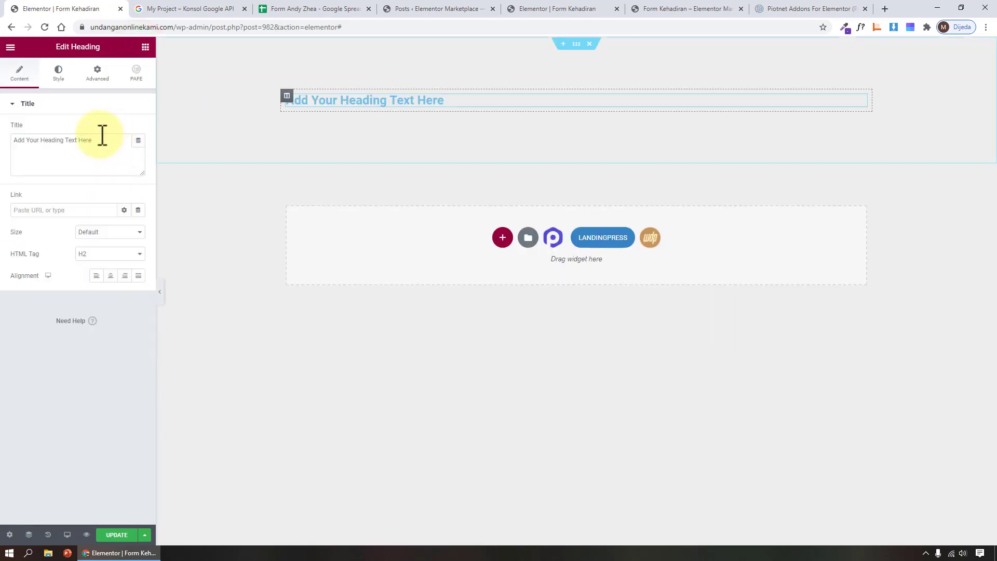
{"action": "left_click", "coordinate": [104, 154]}
{"action": "key", "text": "ctrl+a"}
{"action": "key", "text": "ctrl+a"}
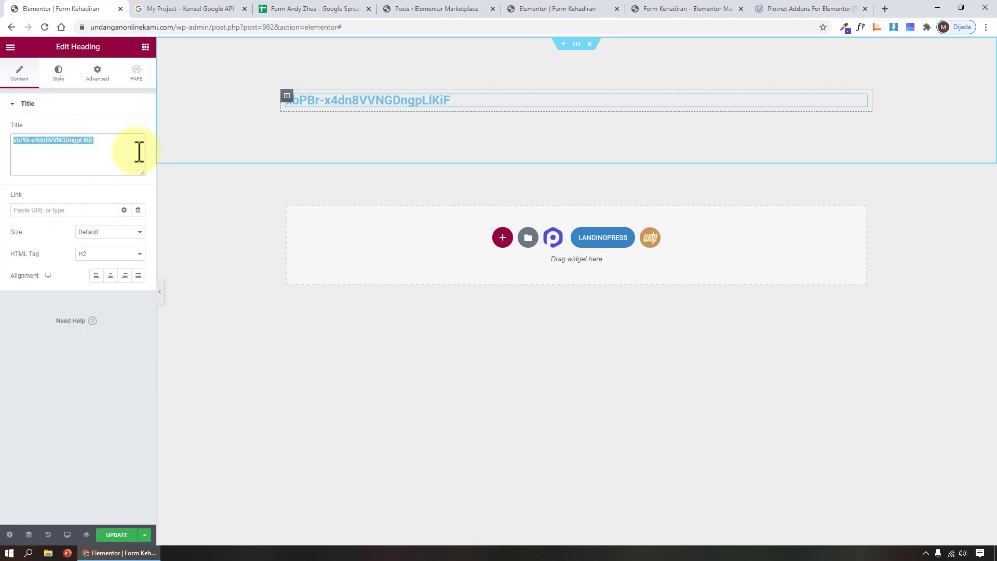
Step: Copy the FORM KEHADIRAN<br>UNDANGAN DIGITAL title from the reference page and centre the heading
{"action": "right_click", "coordinate": [527, 100]}
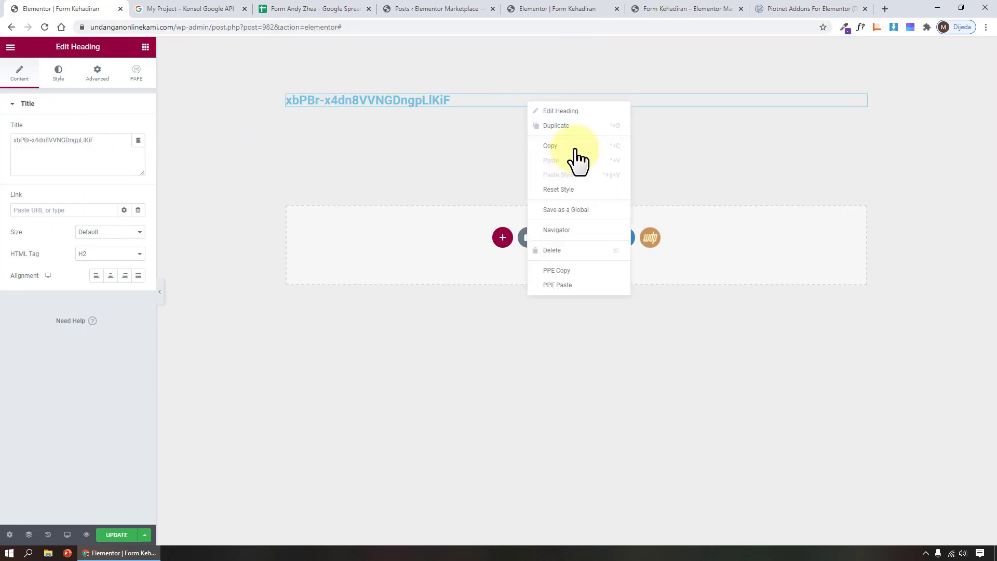
{"action": "left_click", "coordinate": [540, 8]}
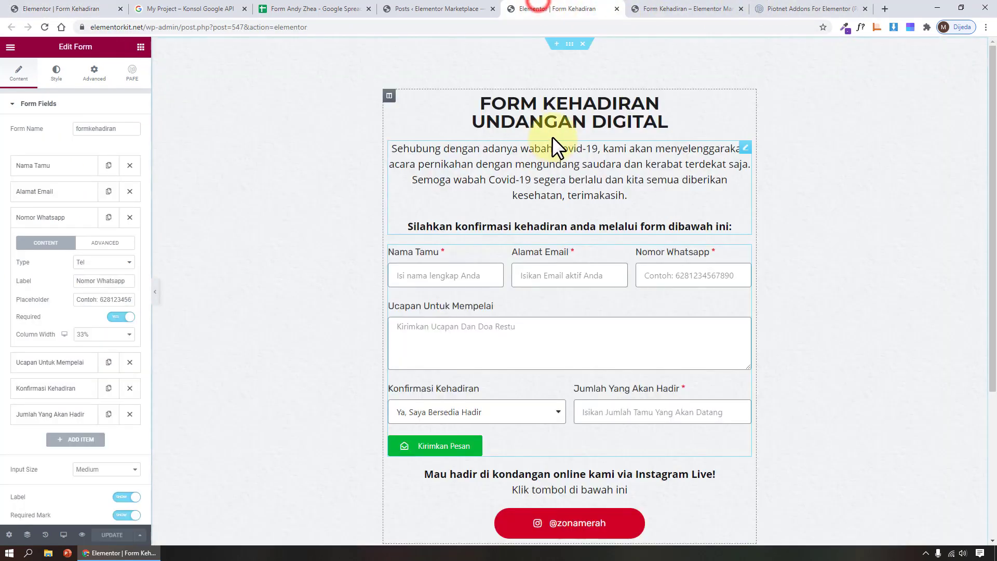
{"action": "left_click", "coordinate": [557, 122]}
{"action": "left_click", "coordinate": [83, 157]}
{"action": "key", "text": "ctrl+a"}
{"action": "key", "text": "ctrl+c"}
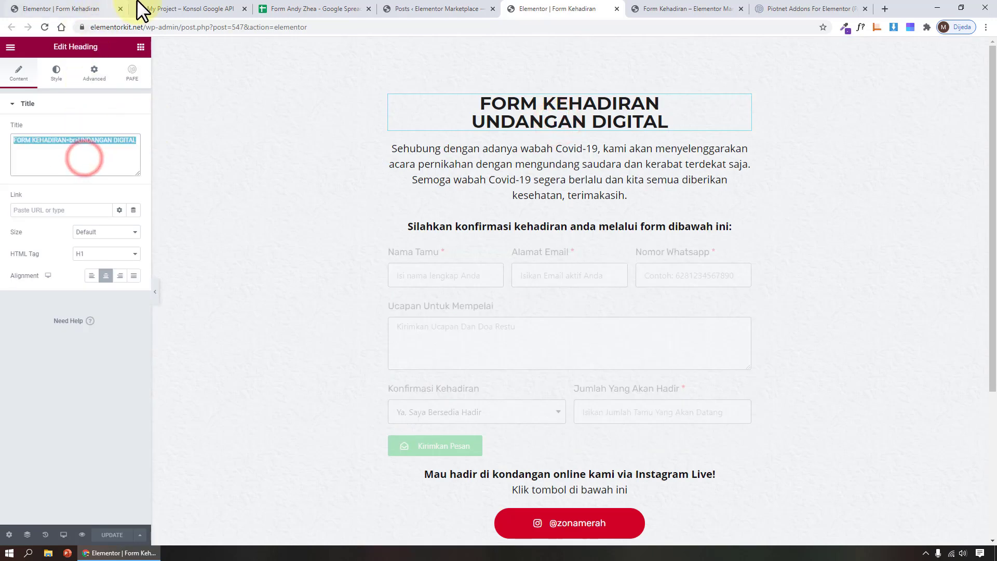
{"action": "left_click", "coordinate": [177, 8]}
{"action": "left_click", "coordinate": [89, 8]}
{"action": "left_click", "coordinate": [82, 176]}
{"action": "key", "text": "ctrl+a"}
{"action": "key", "text": "ctrl+v"}
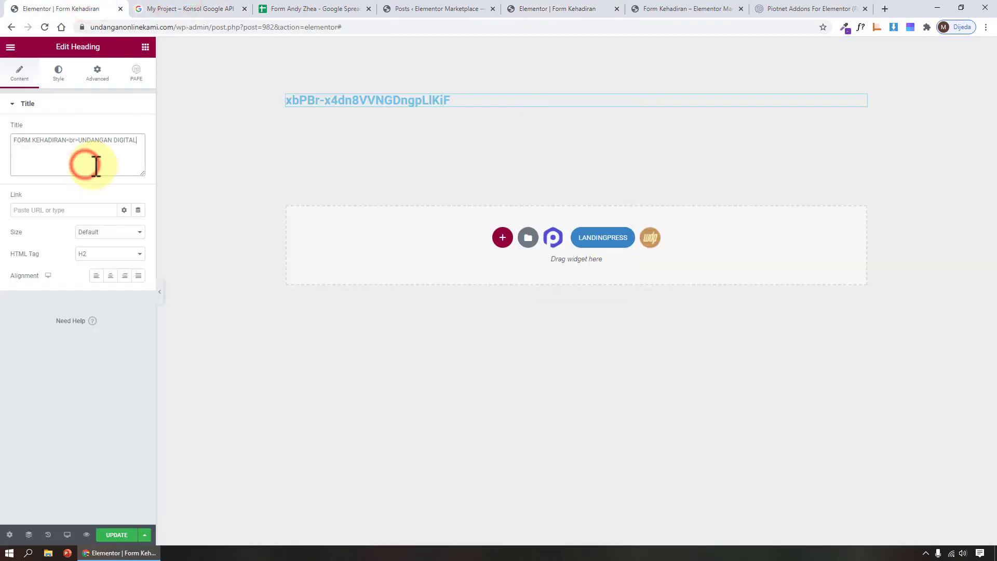
{"action": "left_click", "coordinate": [110, 275]}
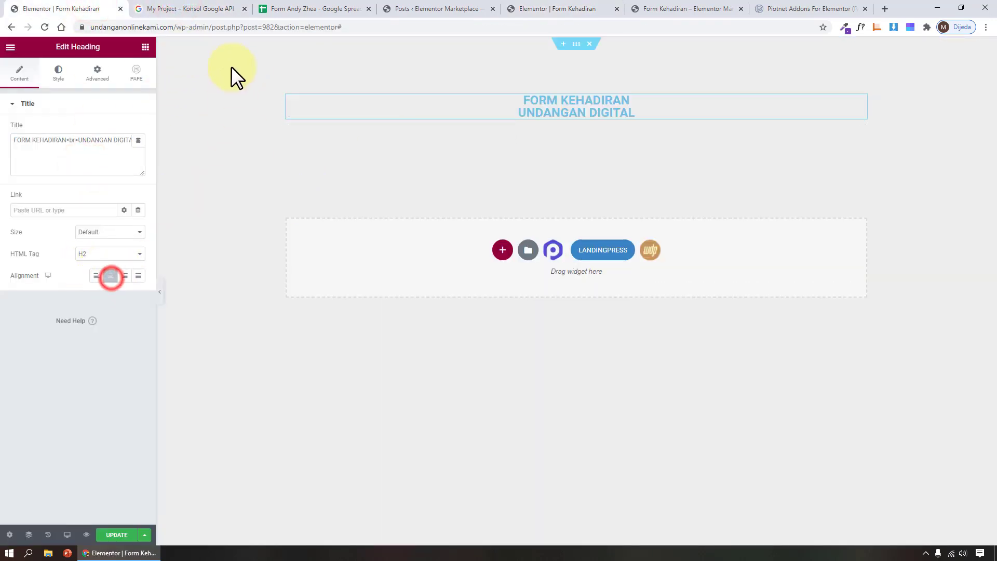
{"action": "left_click", "coordinate": [145, 47]}
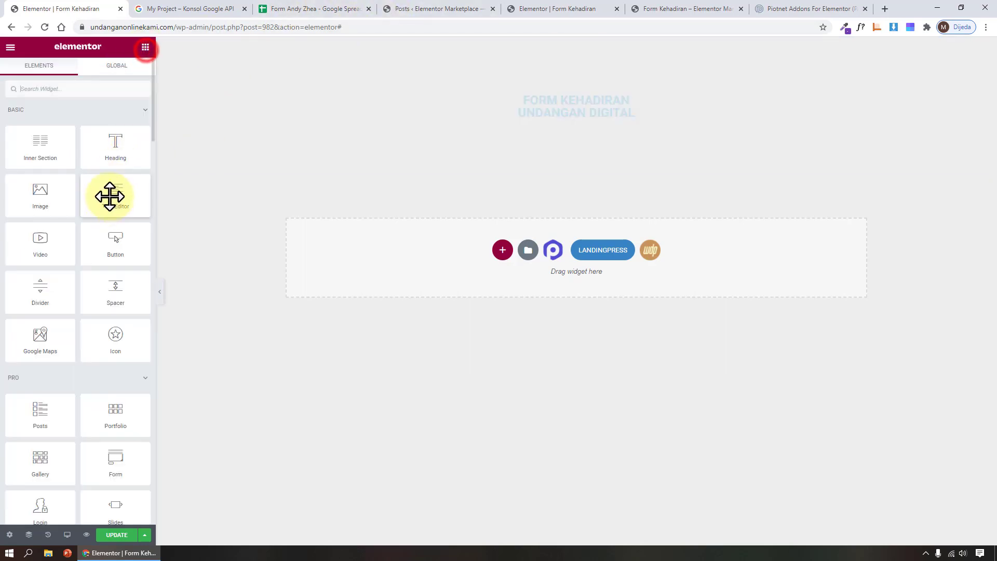
Step: Place a Form widget below the heading and change its Email field to Text type
{"action": "scroll", "coordinate": [86, 344], "scroll_direction": "down", "scroll_amount": 2}
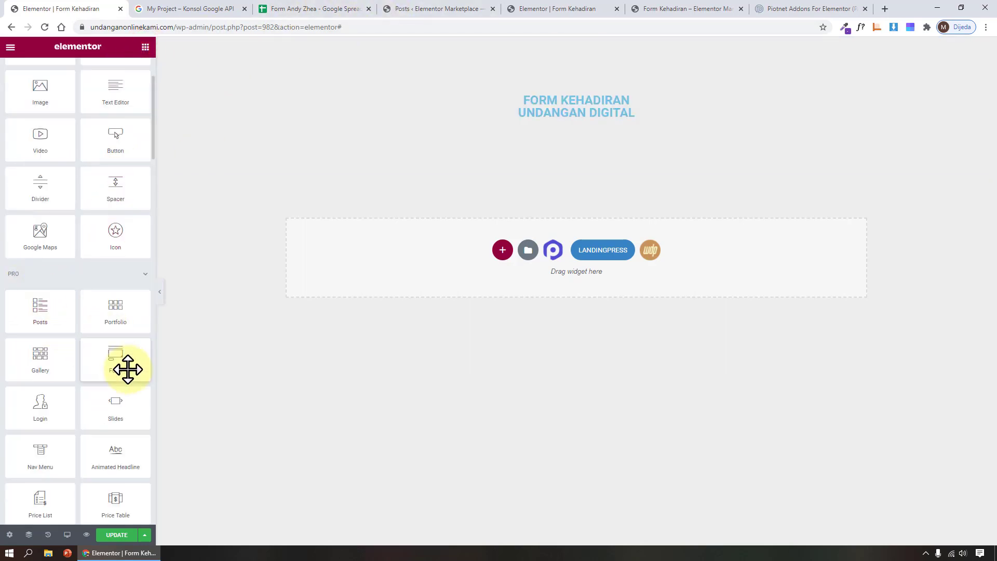
{"action": "left_click_drag", "start_coordinate": [127, 367], "coordinate": [572, 117]}
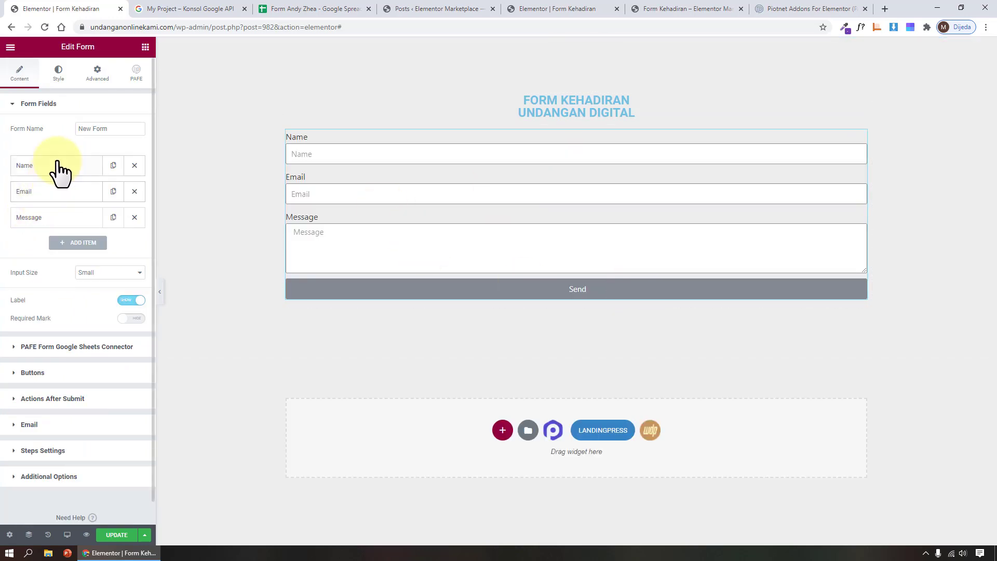
{"action": "left_click", "coordinate": [59, 197]}
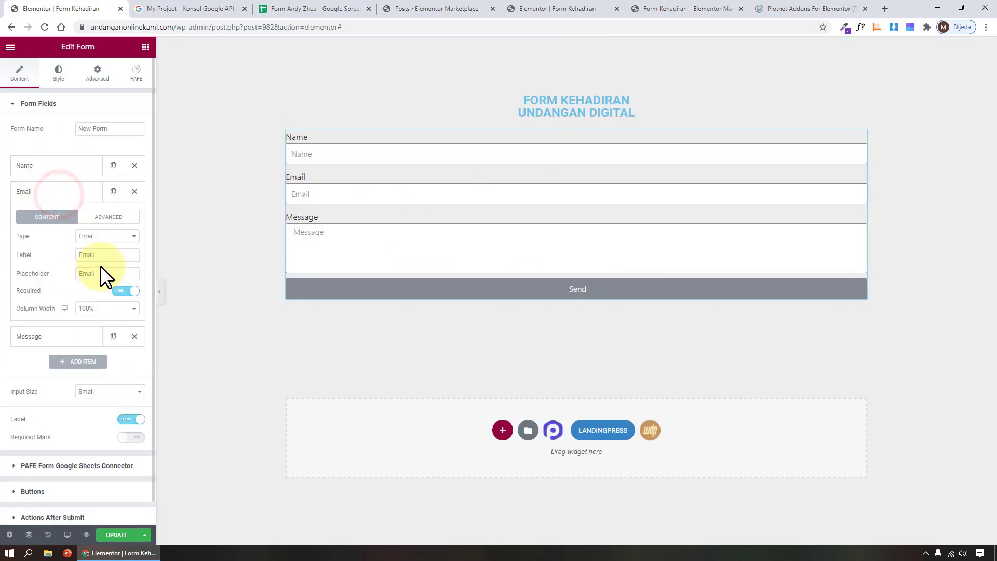
{"action": "left_click", "coordinate": [110, 237]}
{"action": "left_click", "coordinate": [101, 243]}
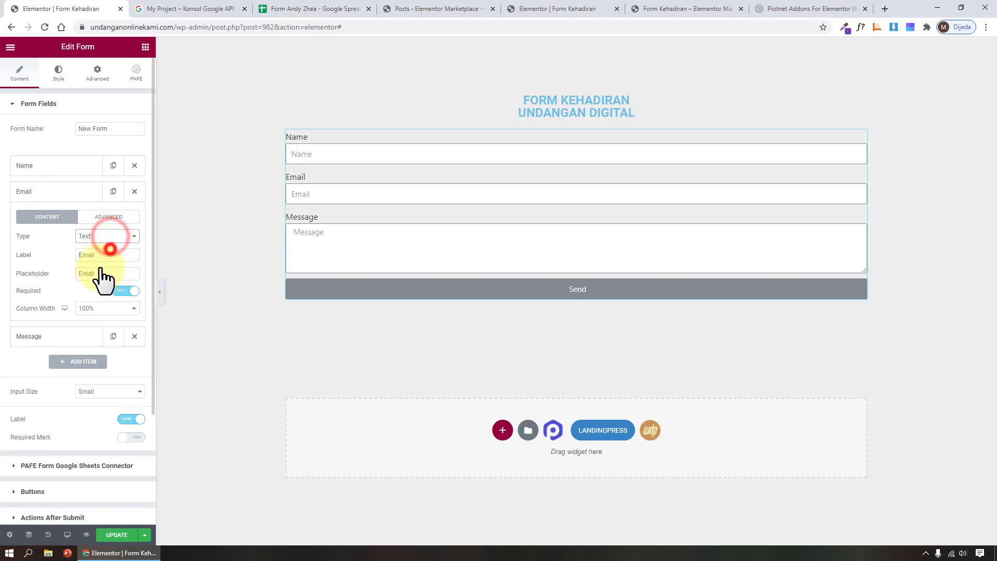
{"action": "double_click", "coordinate": [105, 254]}
{"action": "type", "text": "no"}
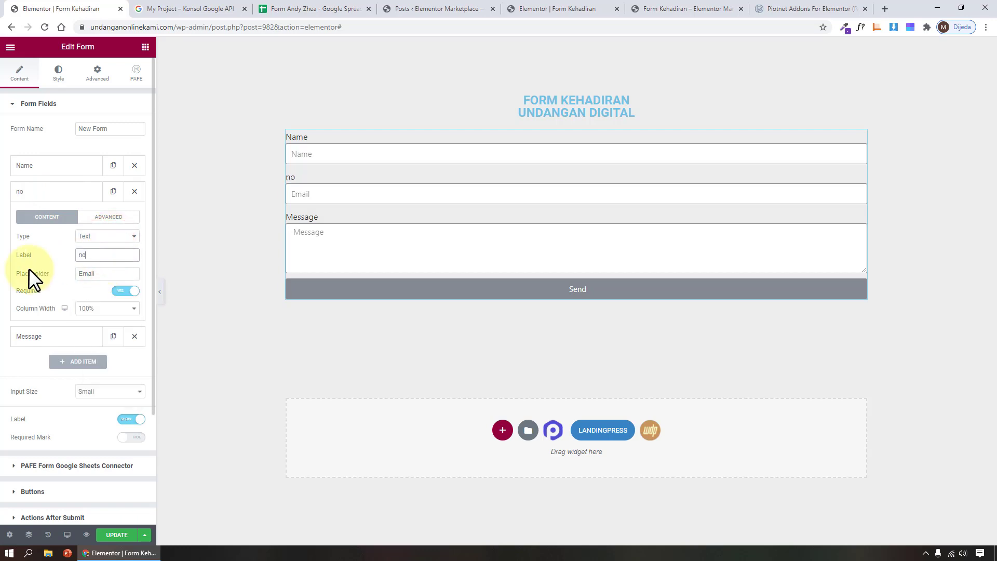
{"action": "key", "text": "BackSpace"}
{"action": "key", "text": "BackSpace"}
{"action": "type", "text": "No. Whatsapp"}
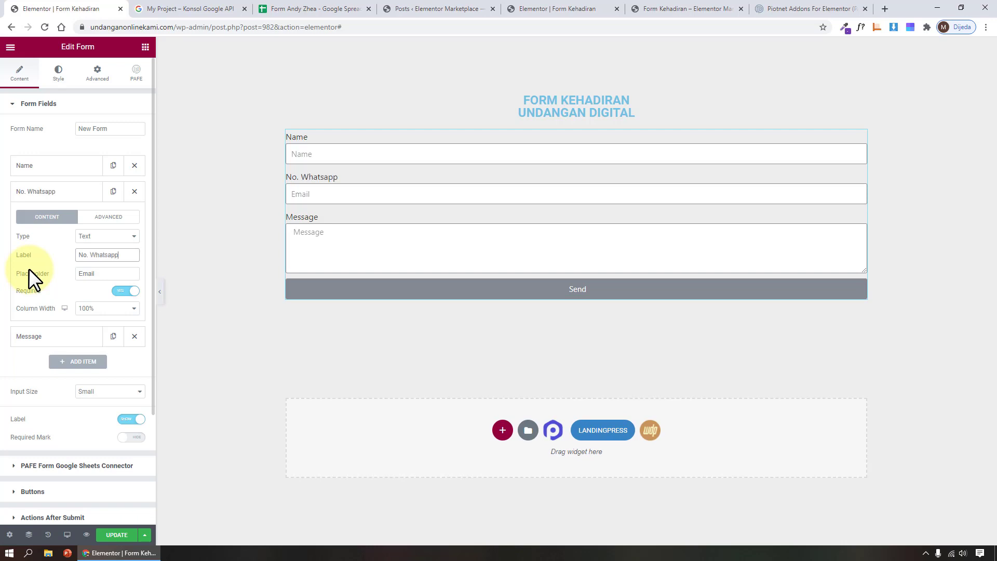
{"action": "key", "text": "Tab"}
{"action": "type", "text": "Is"}
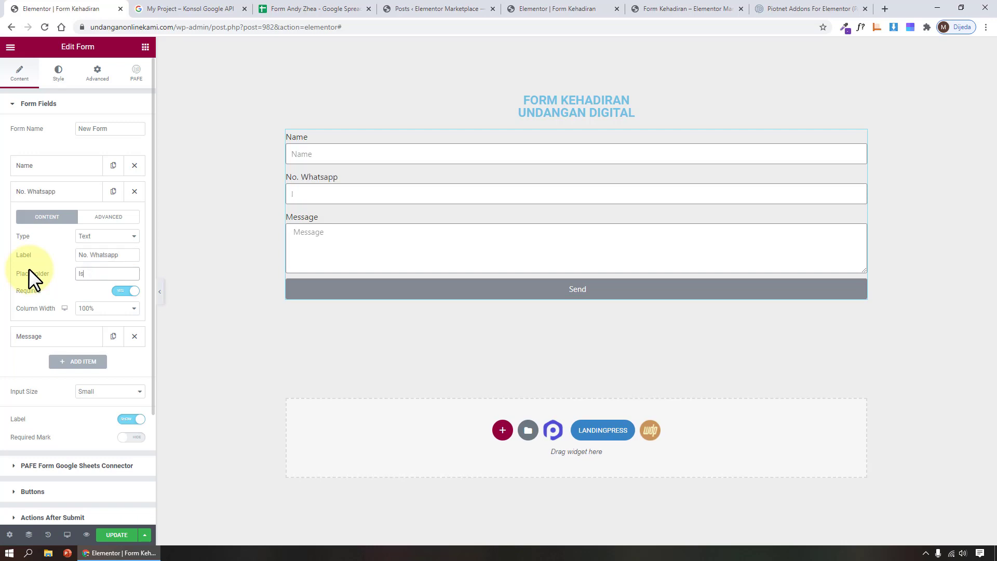
{"action": "type", "text": "ikan nomor whatsapp anda"}
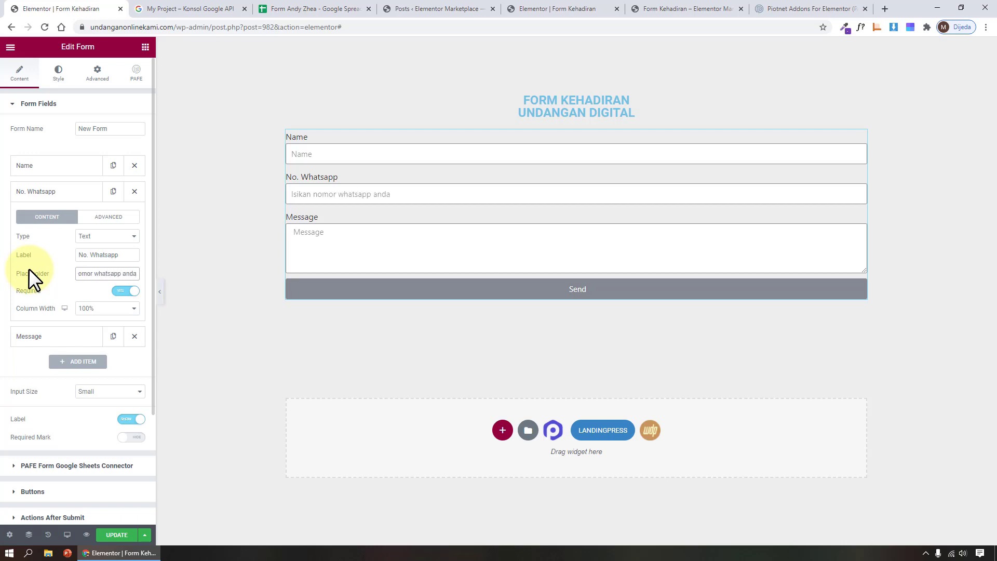
{"action": "type", "text": " conto"}
{"action": "key", "text": "ctrl+a"}
{"action": "type", "text": "Contoh"}
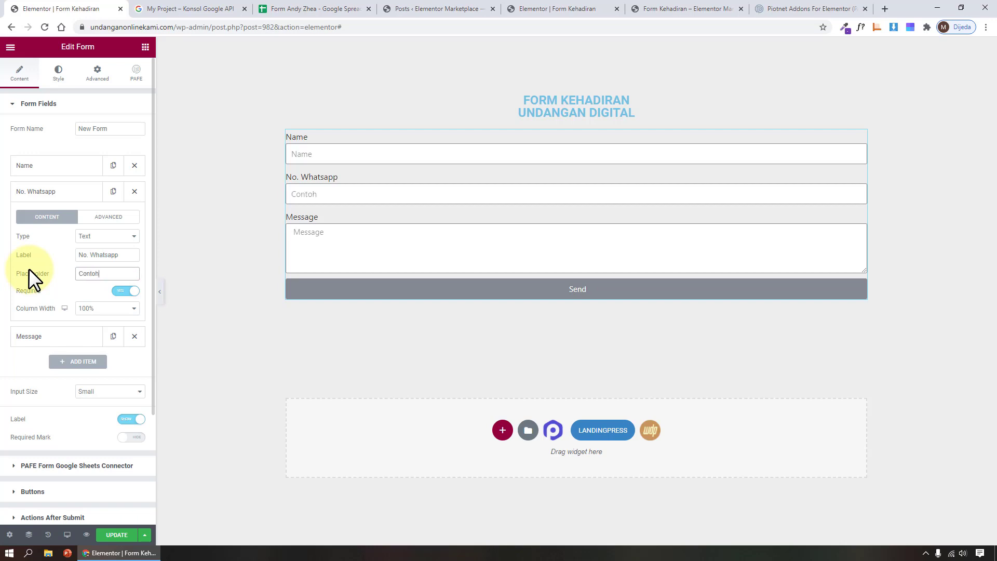
{"action": "type", "text": ": 628123456789"}
Step: Set the Name field's placeholder to 'Isikan Nama Lengkap'
{"action": "left_click", "coordinate": [68, 166]}
{"action": "double_click", "coordinate": [99, 248]}
{"action": "type", "text": "Isikan Nama Lengkap"}
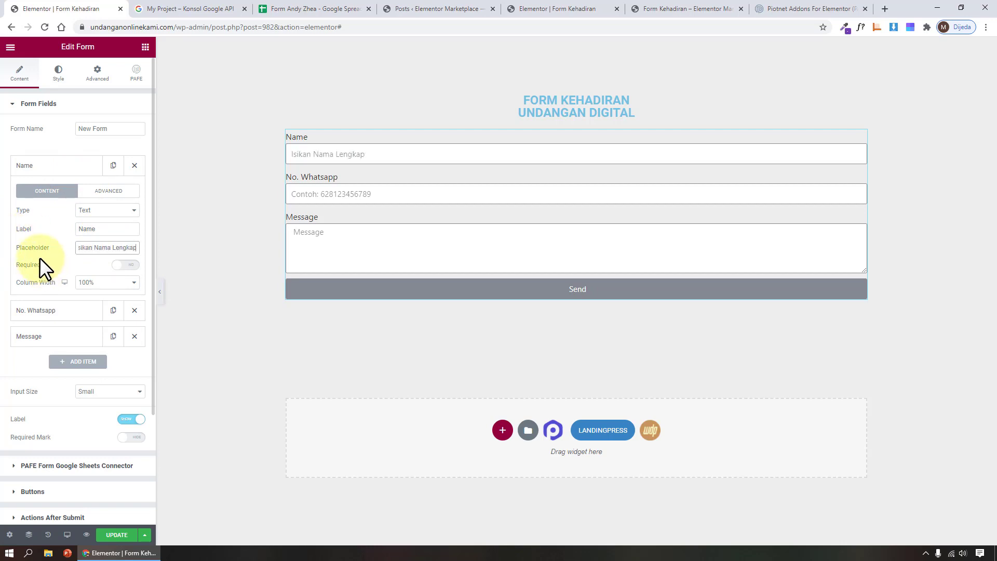
{"action": "left_click", "coordinate": [70, 168]}
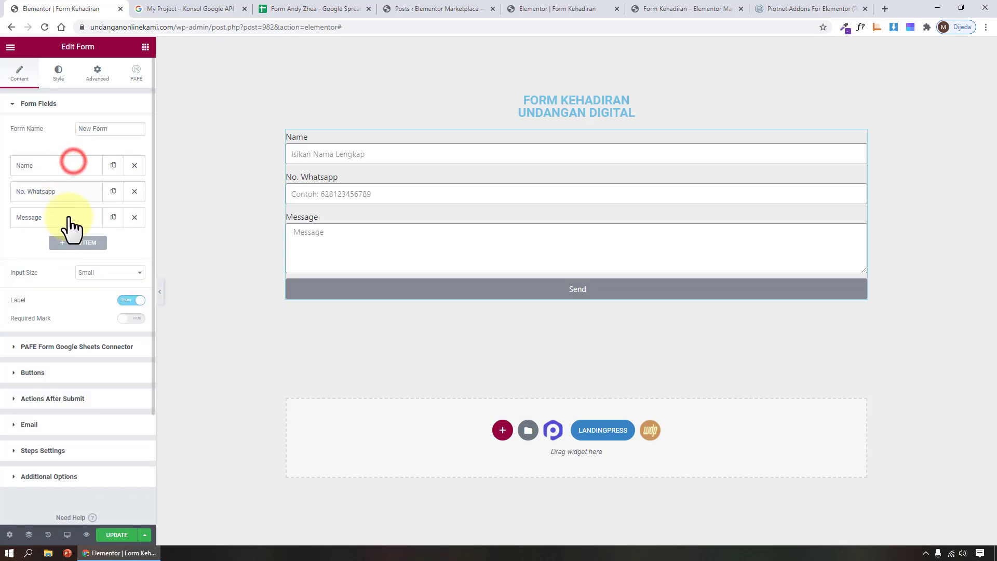
Step: Relabel the Message field as 'Sampaikan Ucapan'
{"action": "left_click", "coordinate": [67, 219]}
{"action": "left_click", "coordinate": [62, 212]}
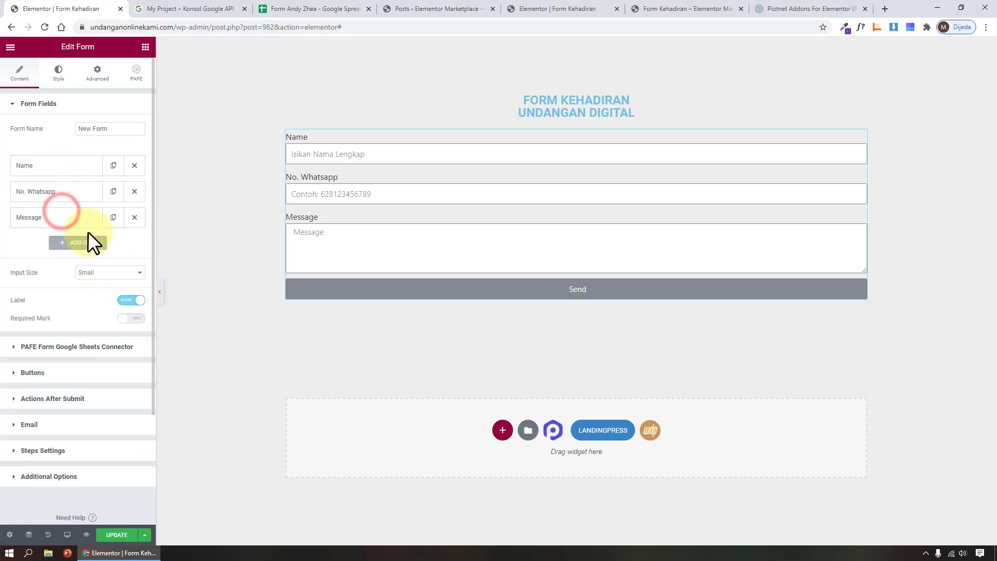
{"action": "left_click", "coordinate": [83, 217]}
{"action": "double_click", "coordinate": [101, 281]}
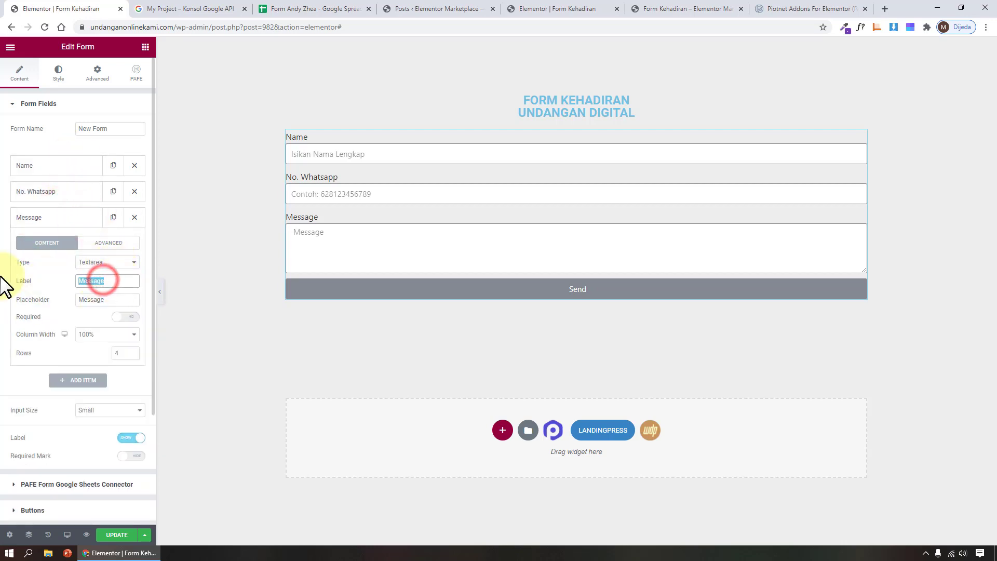
{"action": "type", "text": "Pe"}
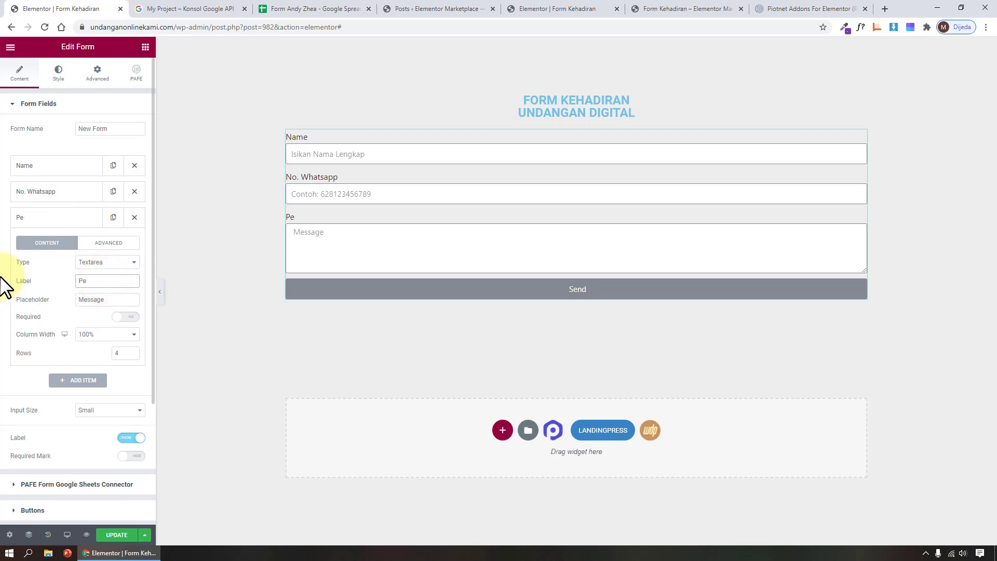
{"action": "key", "text": "BackSpace"}
{"action": "key", "text": "BackSpace"}
{"action": "type", "text": "Tyu"}
{"action": "key", "text": "BackSpace"}
{"action": "type", "text": "U"}
{"action": "key", "text": "BackSpace"}
{"action": "type", "text": "Sampaikan Ucapan"}
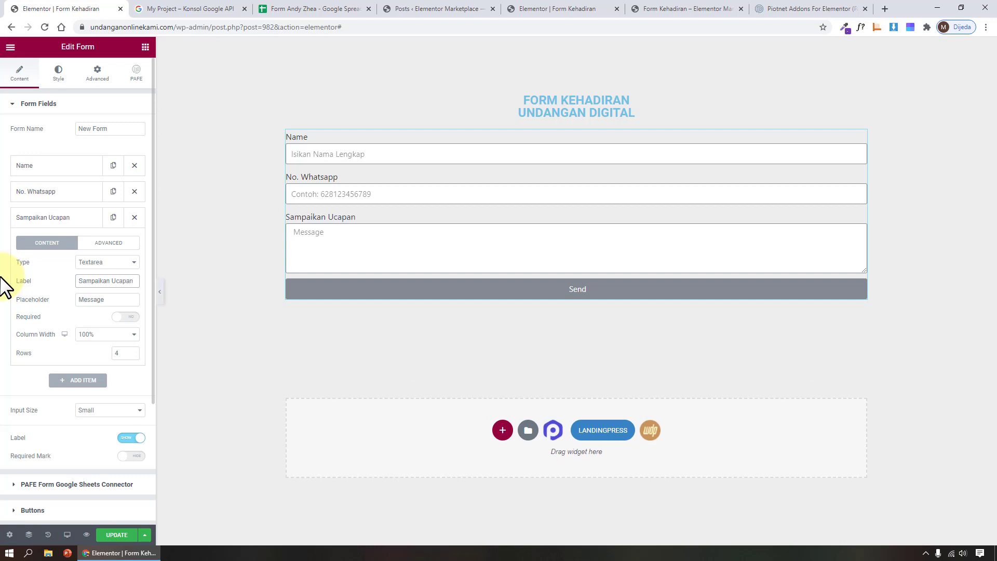
Step: Give it the placeholder 'Tuliskan ucapan untuk mempelai' and add a new Item #4 field
{"action": "double_click", "coordinate": [111, 300]}
{"action": "type", "text": "Tuliskan ucapan untuk mempelai"}
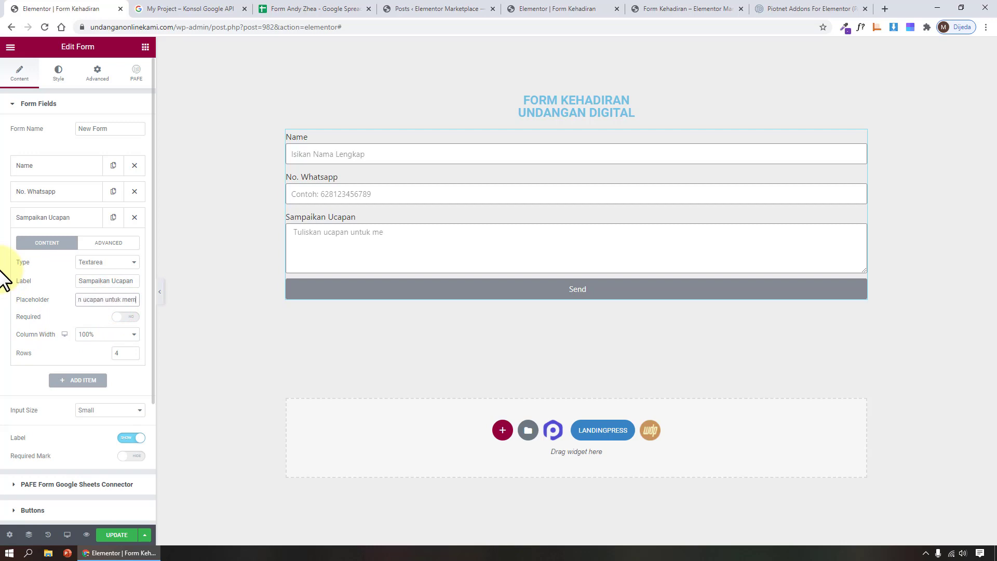
{"action": "left_click", "coordinate": [71, 217]}
{"action": "left_click", "coordinate": [88, 241]}
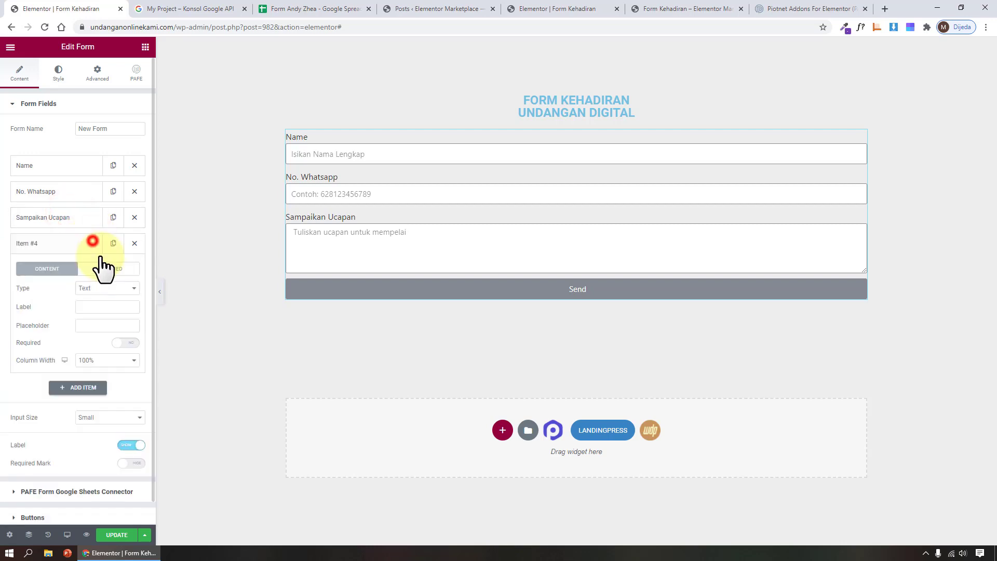
Step: Make Item #4 a Checkbox labelled 'Konfirmasi Kehadiran' with options starting 'Ya, Saya Akan Hadir'
{"action": "left_click", "coordinate": [119, 291]}
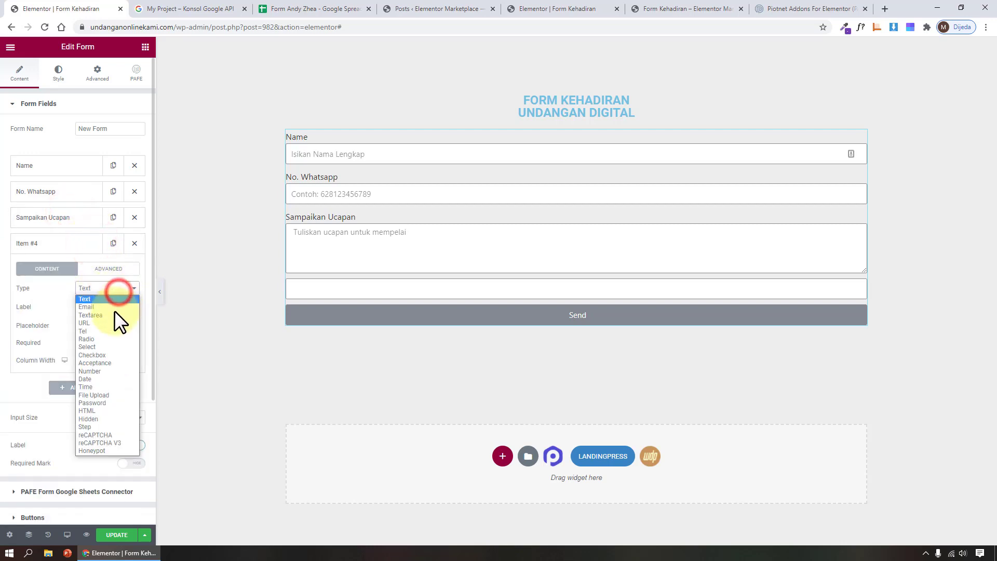
{"action": "left_click", "coordinate": [96, 354]}
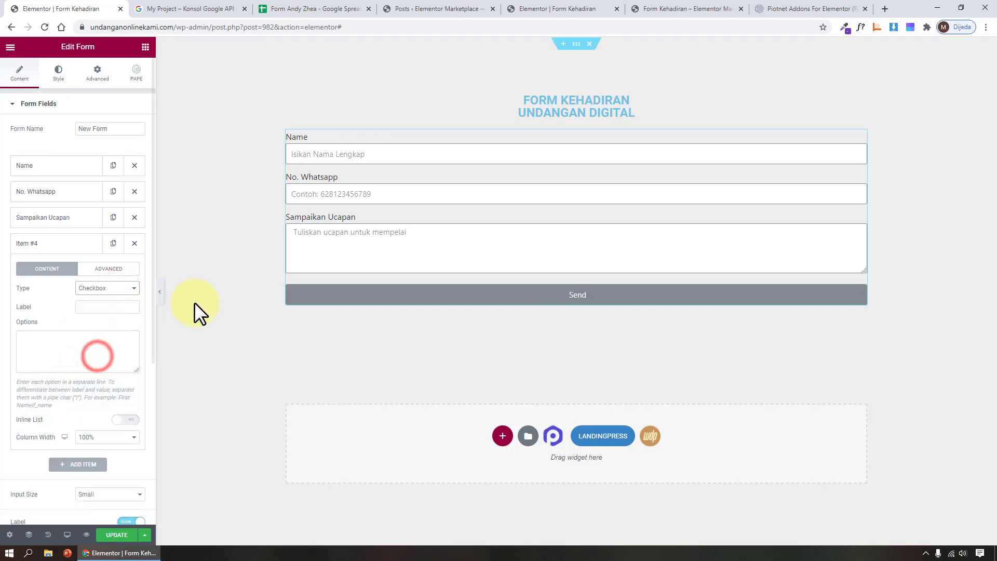
{"action": "left_click", "coordinate": [119, 308]}
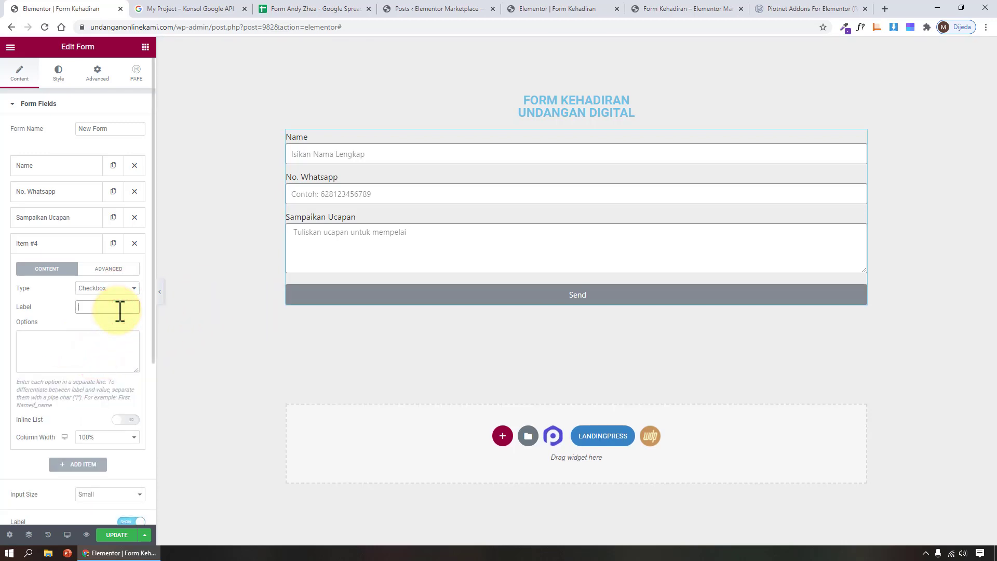
{"action": "type", "text": "Konfirmasi Kehadiran"}
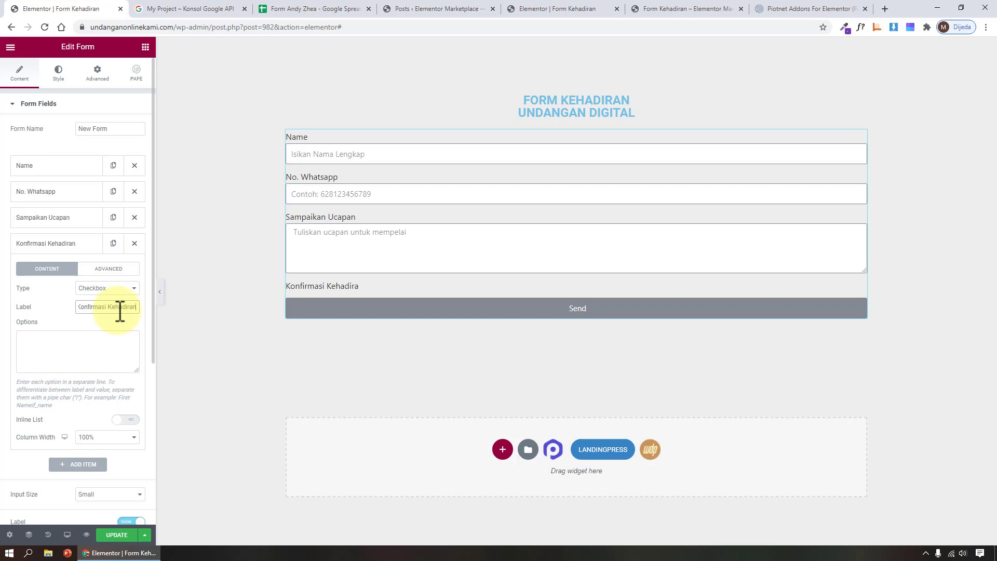
{"action": "key", "text": "Tab"}
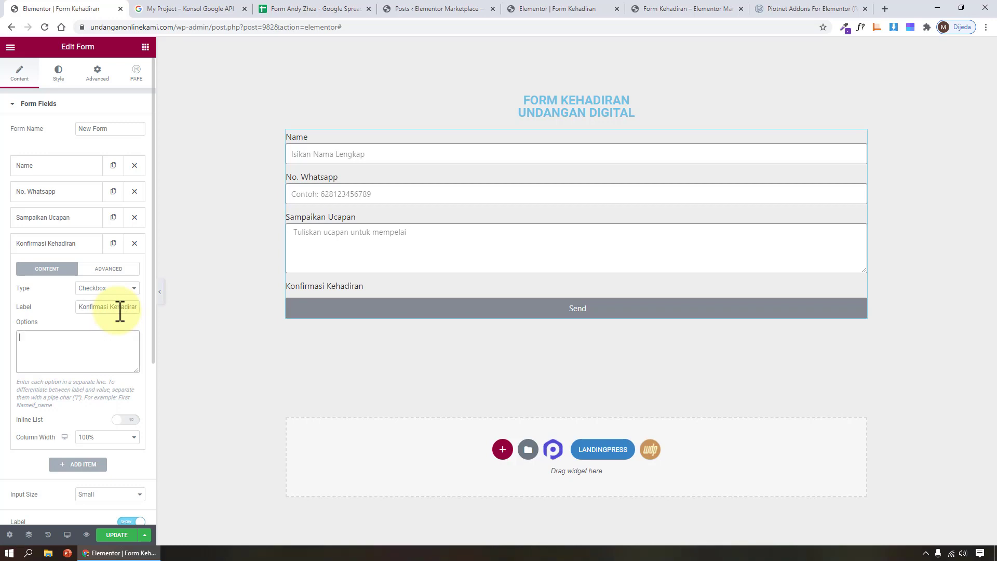
{"action": "type", "text": "Ya, Saya Akan Hadir"}
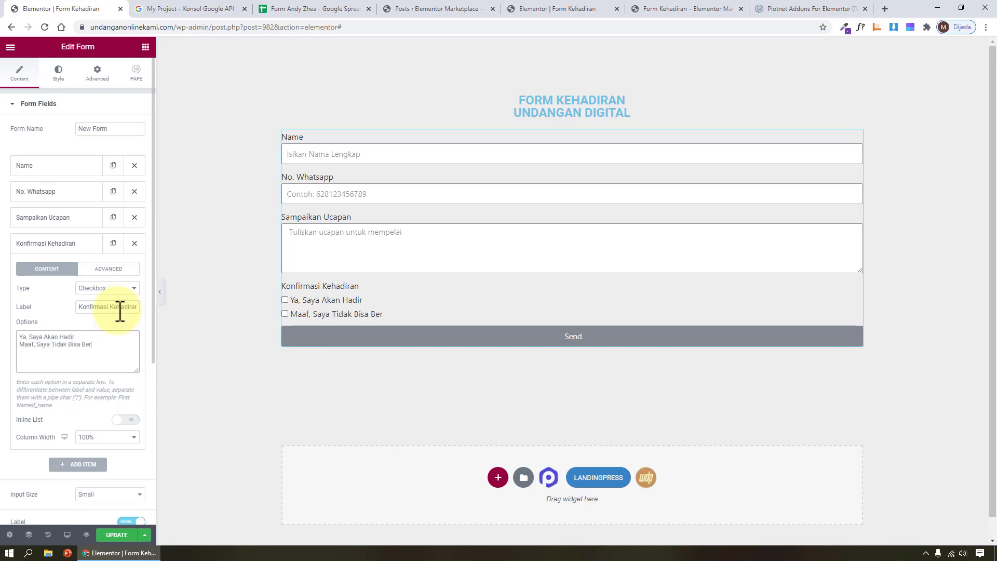
{"action": "key", "text": "Return"}
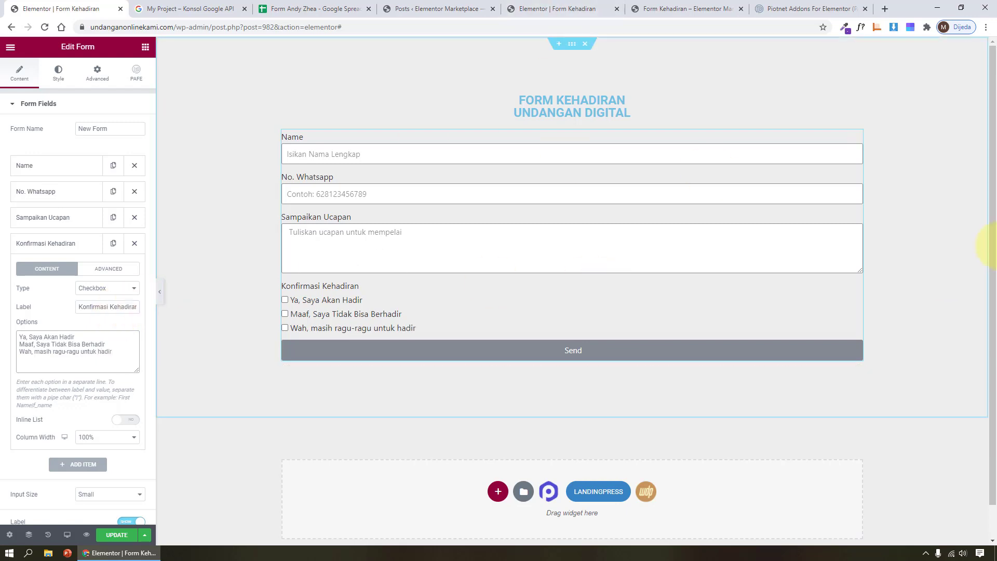
Step: Set the form section's Layout Content Width (Boxed) to 720
{"action": "left_click", "coordinate": [572, 45]}
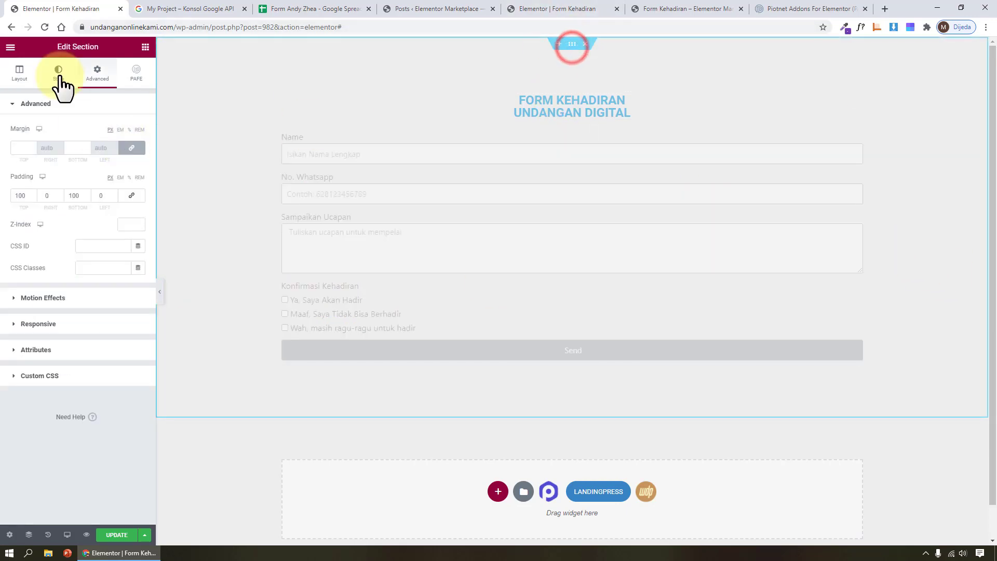
{"action": "left_click", "coordinate": [20, 73]}
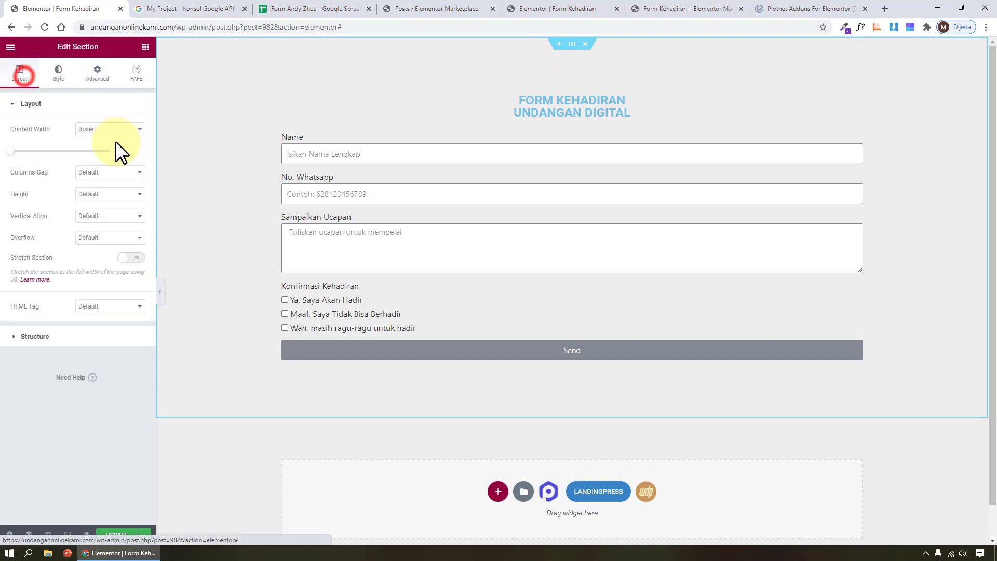
{"action": "left_click", "coordinate": [126, 150]}
{"action": "type", "text": "720"}
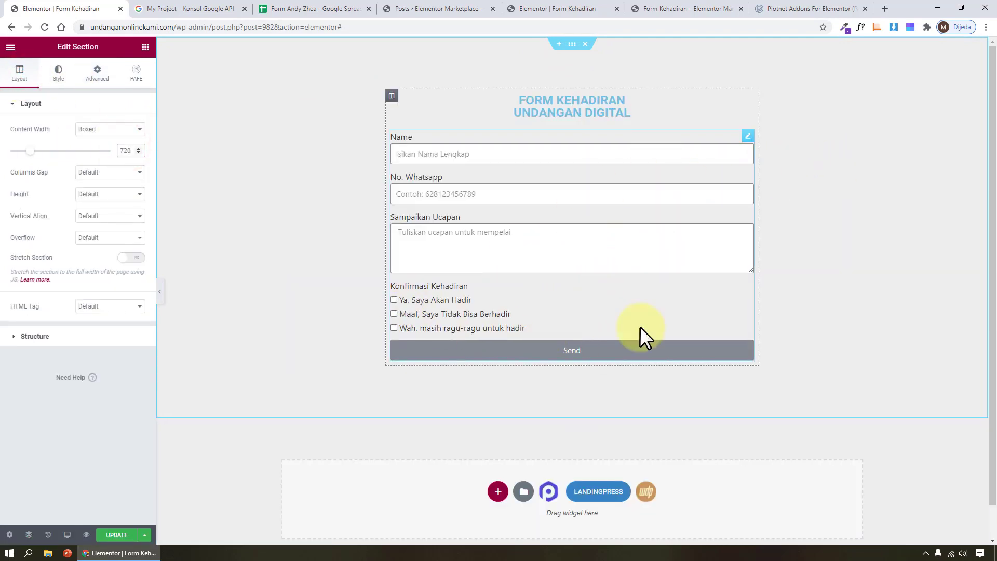
{"action": "left_click", "coordinate": [748, 137]}
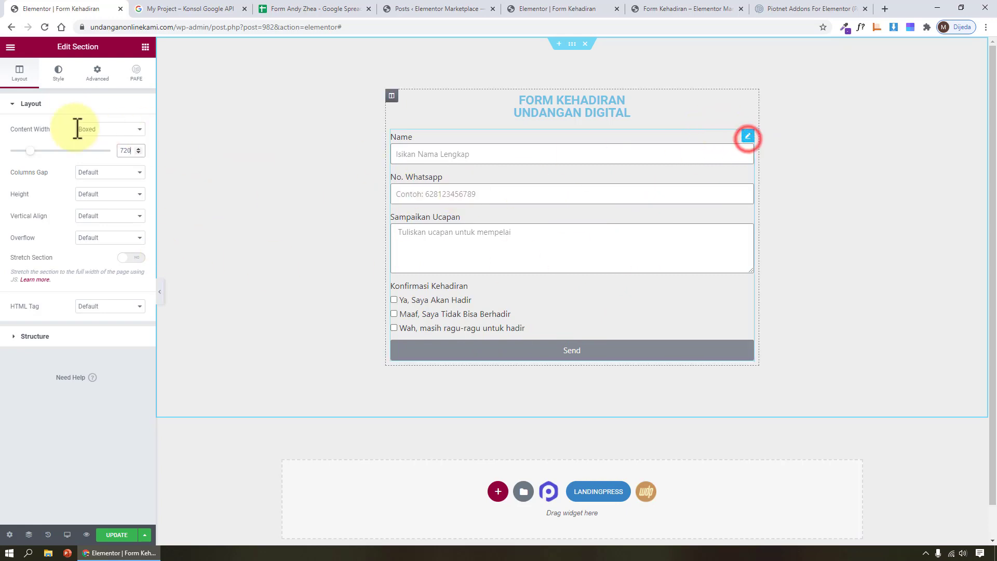
Step: Set the Name field's ID to 'nama' and the No. Whatsapp field's ID to 'whatsapp'
{"action": "left_click", "coordinate": [88, 170]}
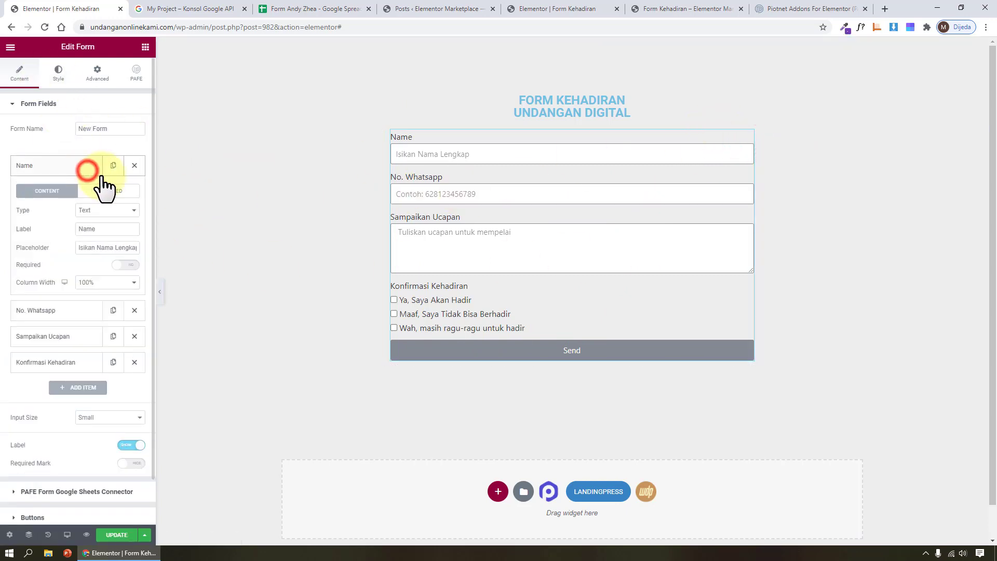
{"action": "left_click", "coordinate": [109, 191]}
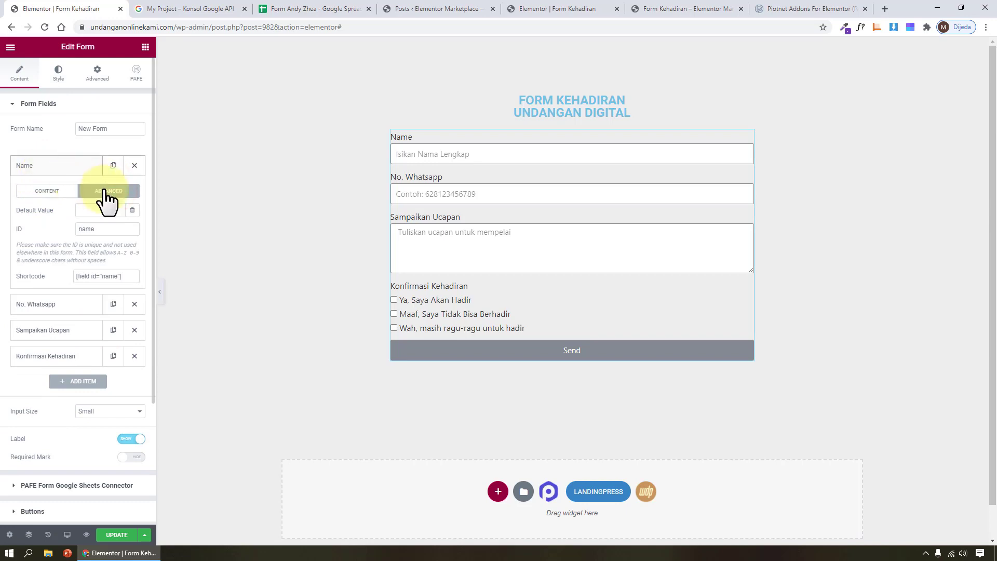
{"action": "double_click", "coordinate": [101, 229]}
{"action": "type", "text": "nama"}
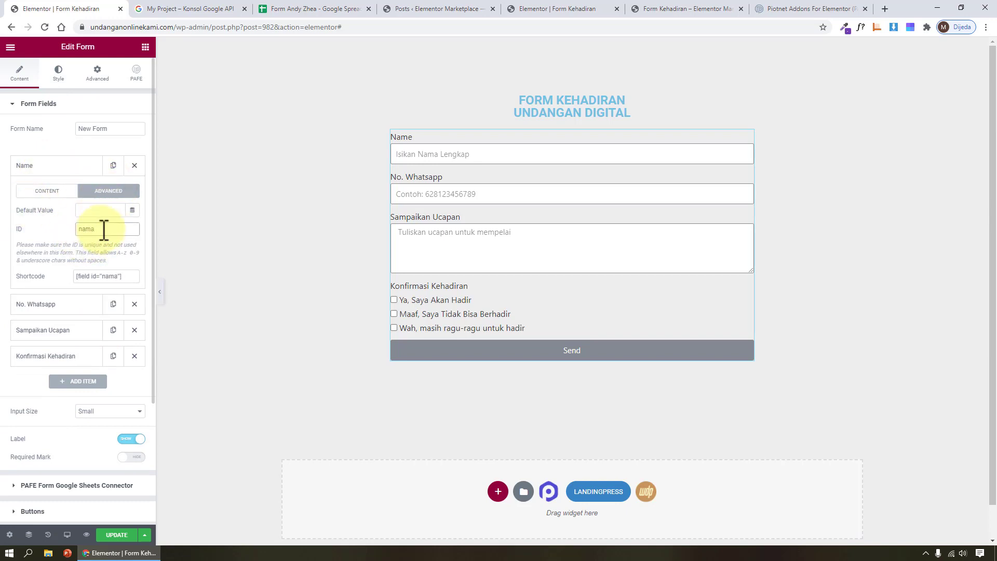
{"action": "left_click", "coordinate": [68, 305]}
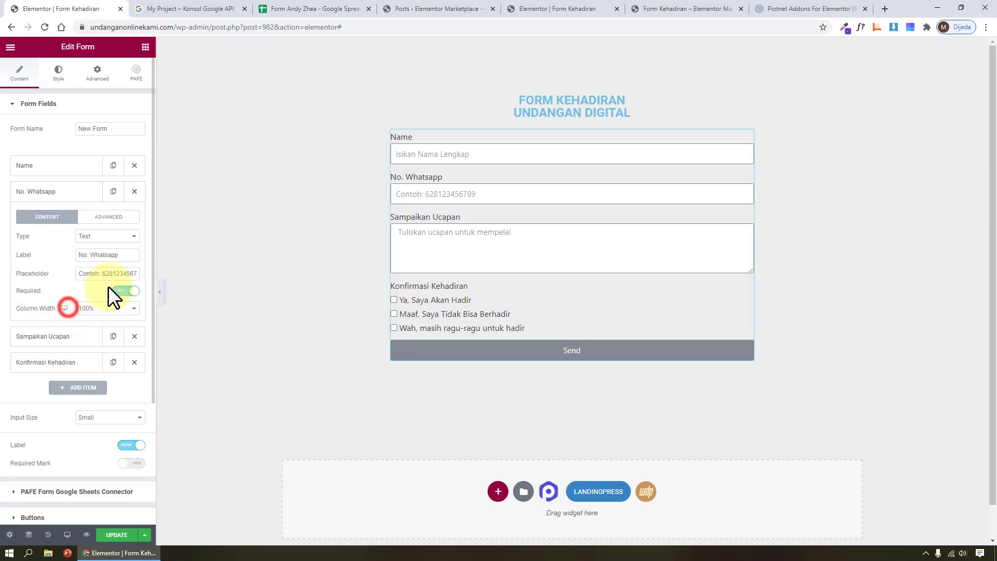
{"action": "left_click", "coordinate": [126, 216]}
{"action": "double_click", "coordinate": [125, 255]}
{"action": "type", "text": "whatsapp"}
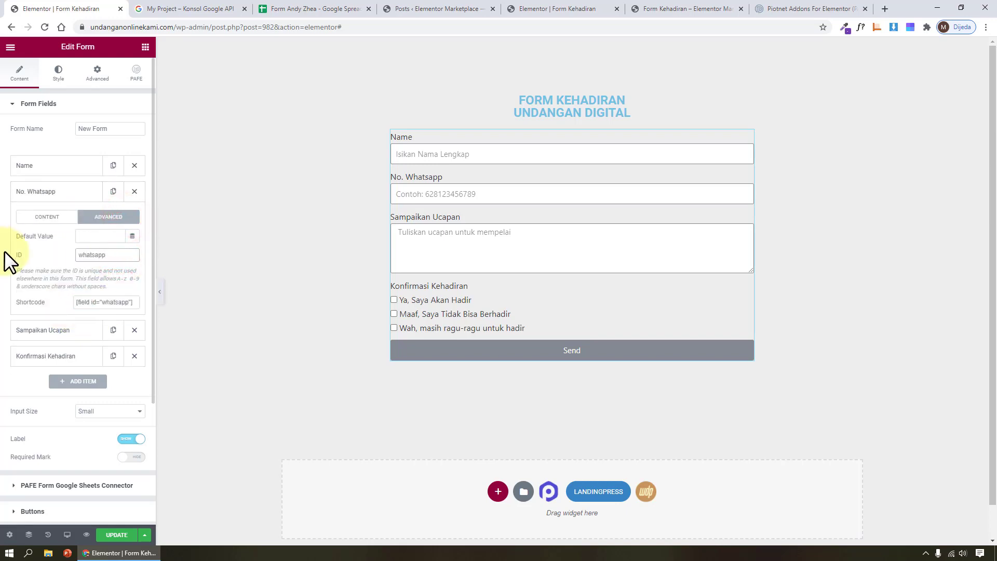
Step: Set IDs 'ucapan' and 'konfirmasi', update the page, and expand the PAFE Google Sheets Connector
{"action": "left_click", "coordinate": [73, 334]}
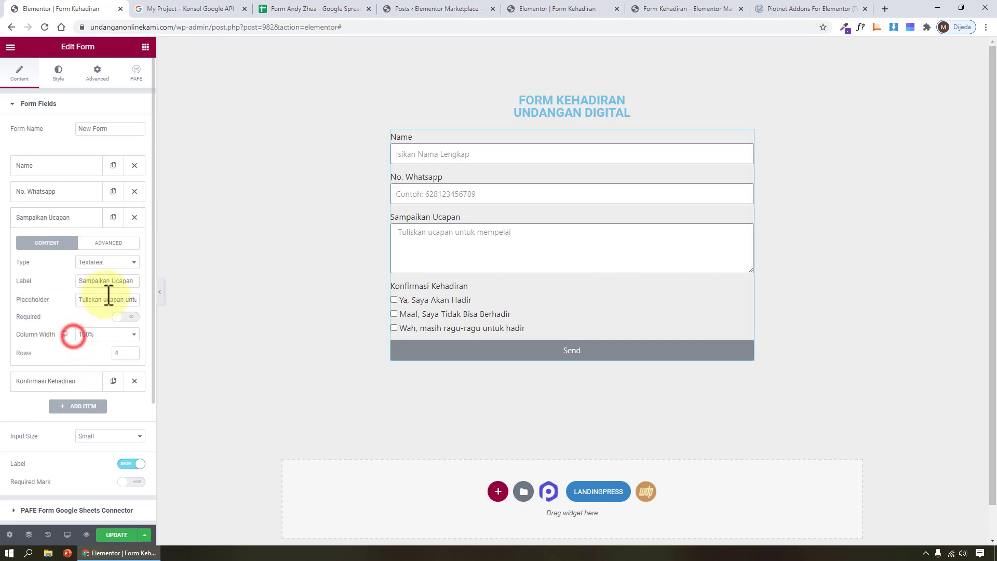
{"action": "left_click", "coordinate": [117, 243]}
{"action": "double_click", "coordinate": [118, 281]}
{"action": "type", "text": "ucapan"}
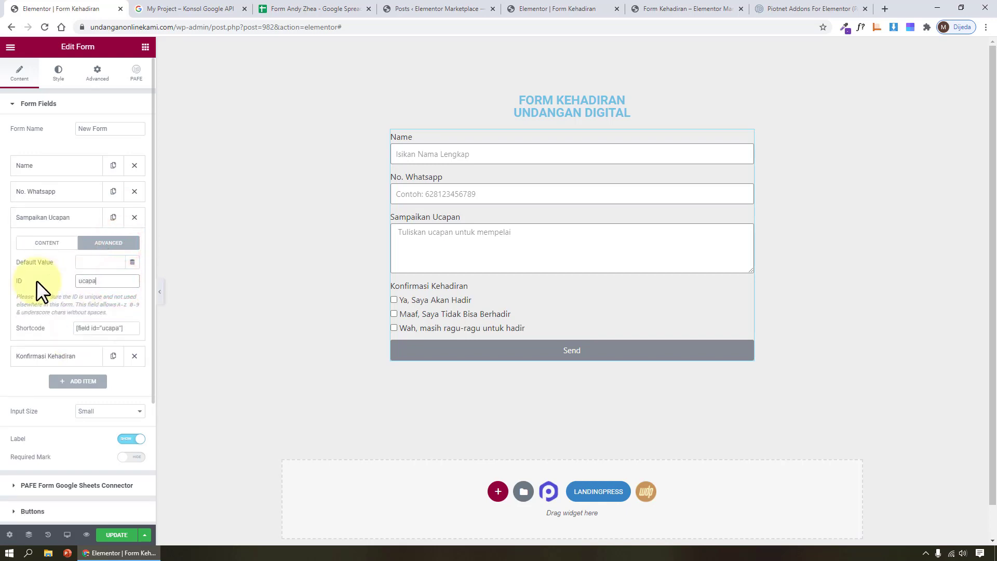
{"action": "left_click", "coordinate": [67, 362]}
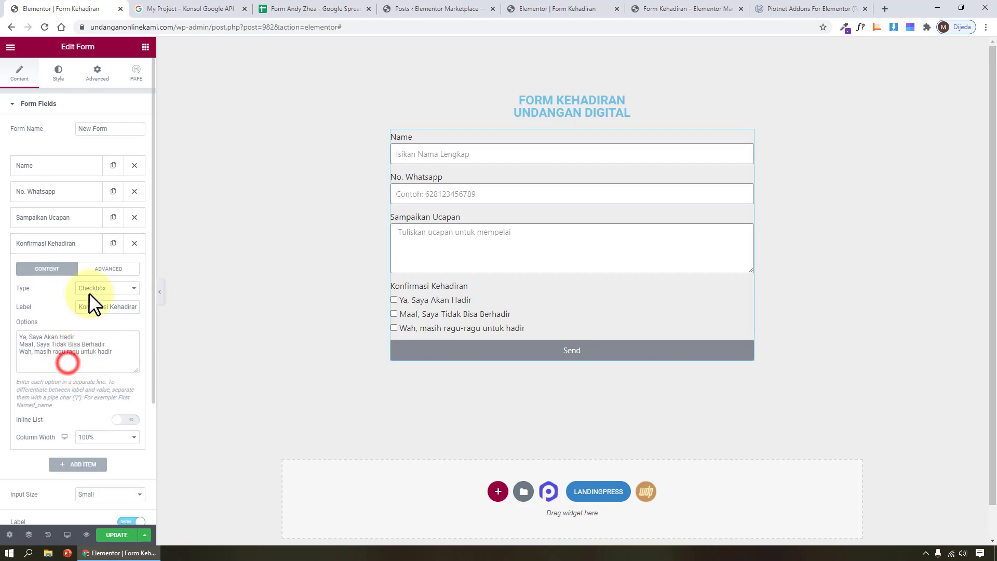
{"action": "left_click", "coordinate": [112, 269]}
{"action": "left_click", "coordinate": [114, 289]}
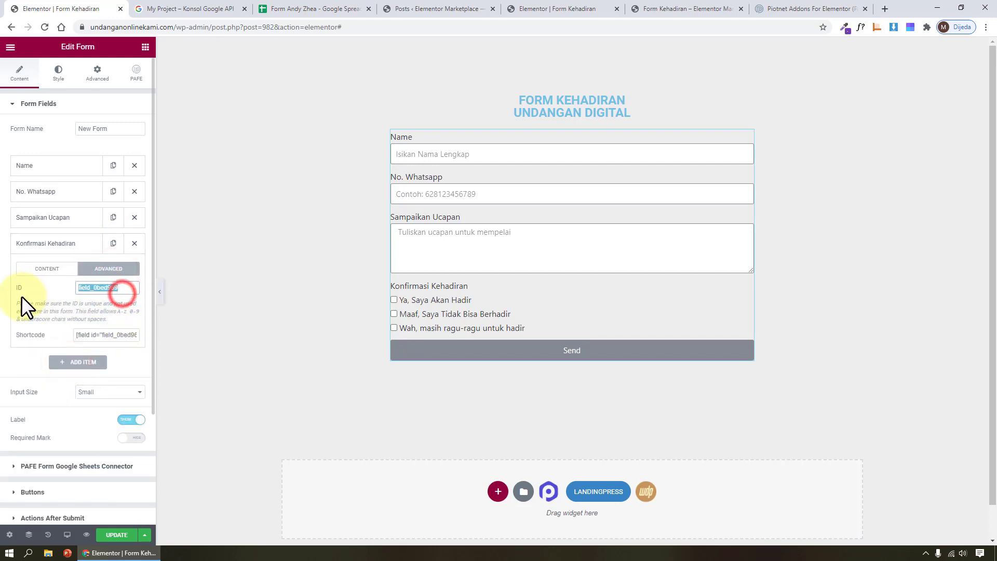
{"action": "key", "text": "ctrl+a"}
{"action": "type", "text": "konfirmasi"}
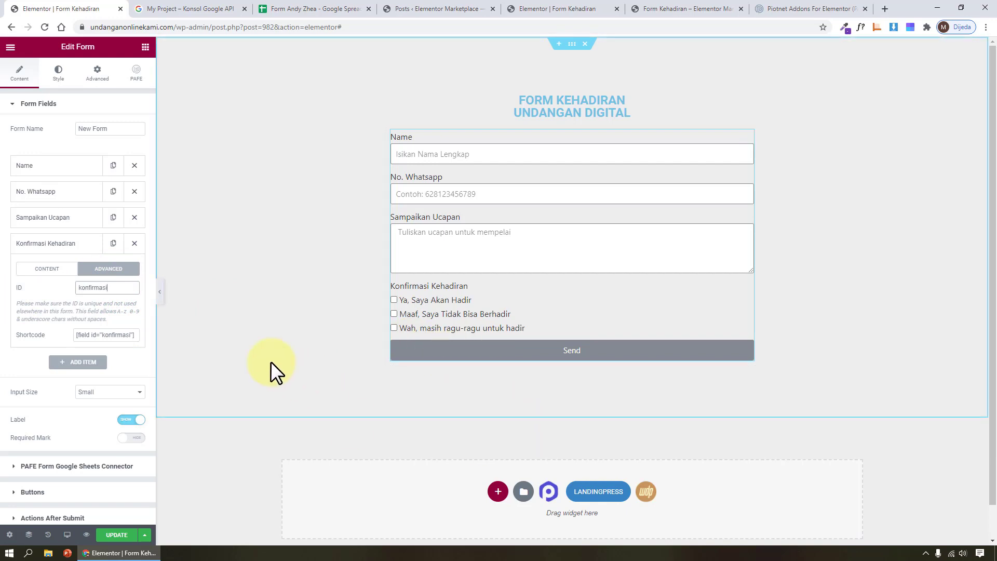
{"action": "left_click", "coordinate": [103, 535]}
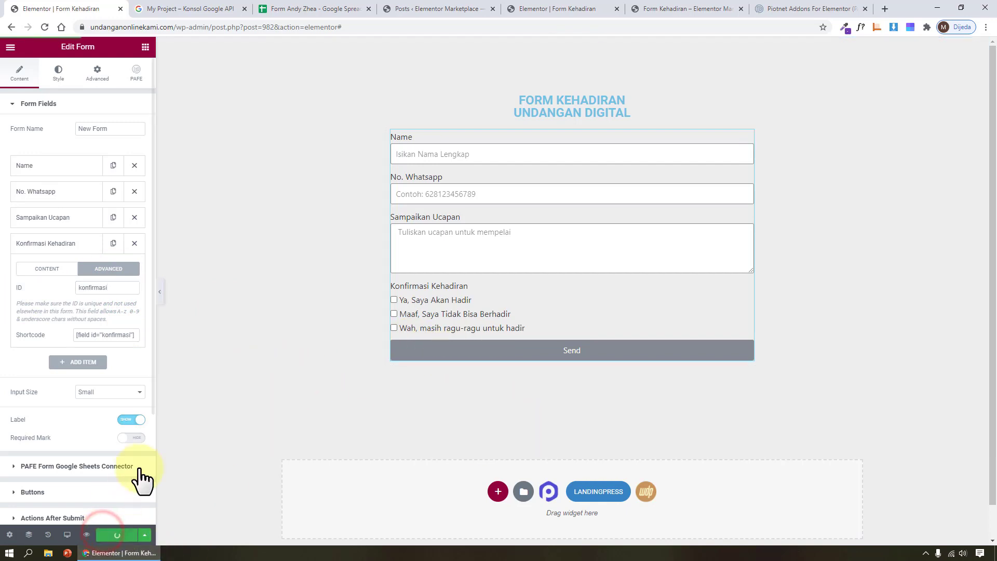
{"action": "left_click", "coordinate": [108, 470]}
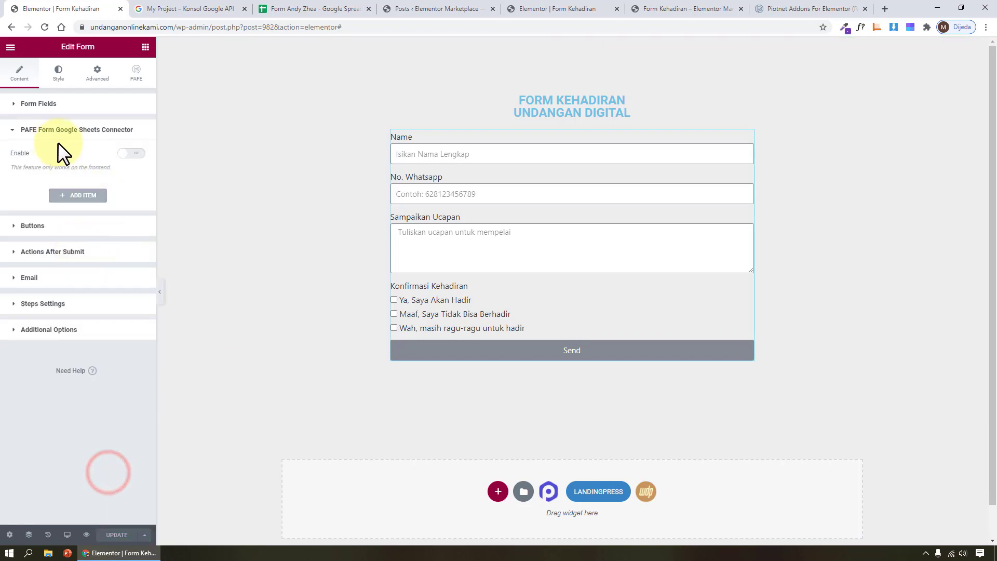
Step: Create a blank spreadsheet titled 'Form Kehadiran UndanganOnlineKami'
{"action": "left_click", "coordinate": [283, 9]}
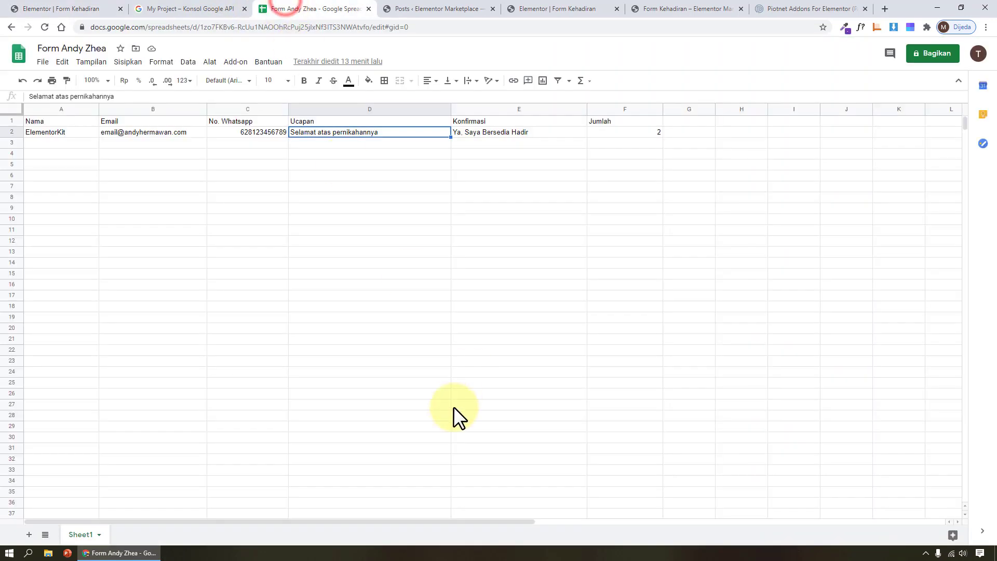
{"action": "left_click", "coordinate": [45, 57]}
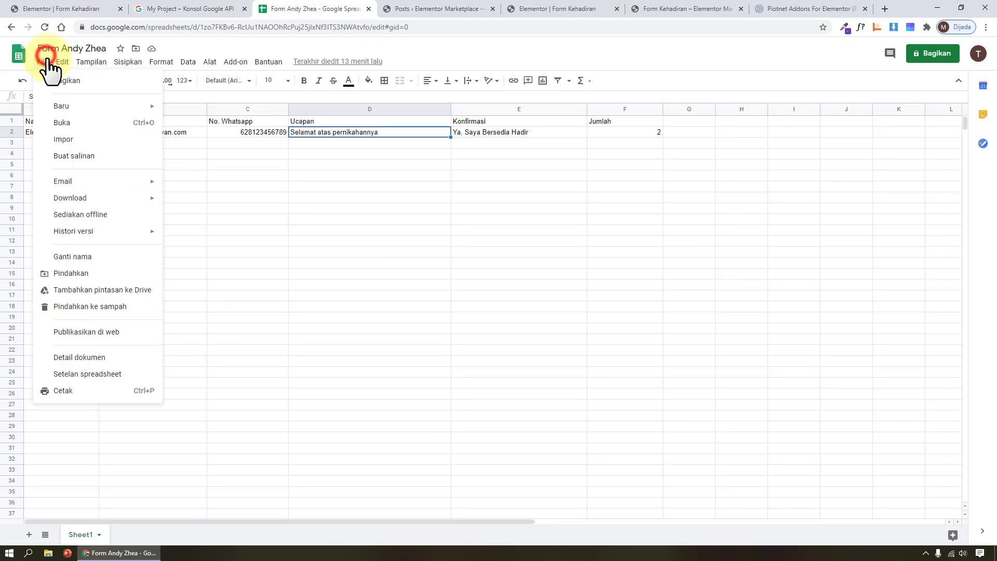
{"action": "mouse_move", "coordinate": [44, 64]}
{"action": "mouse_move", "coordinate": [57, 106]}
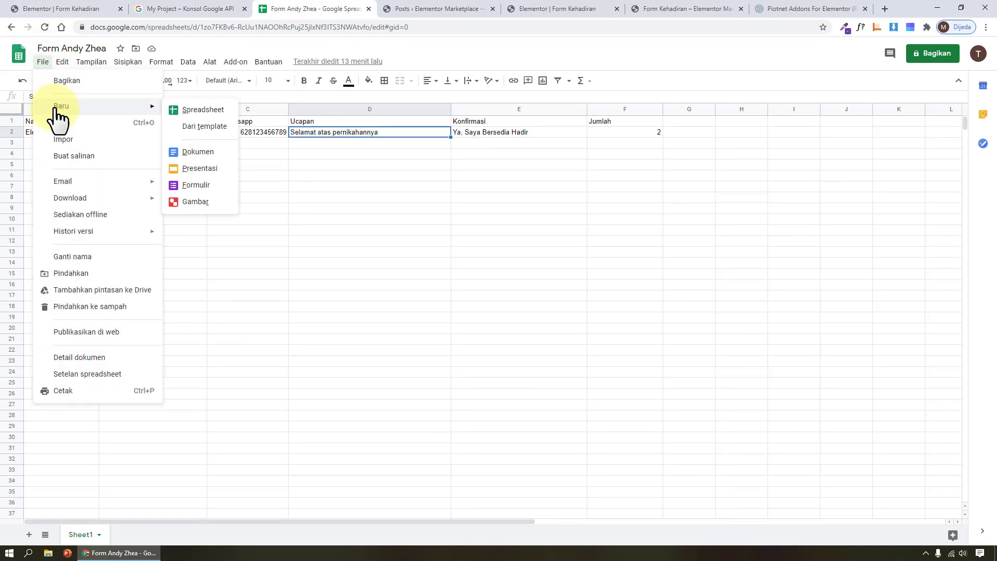
{"action": "left_click", "coordinate": [202, 109]}
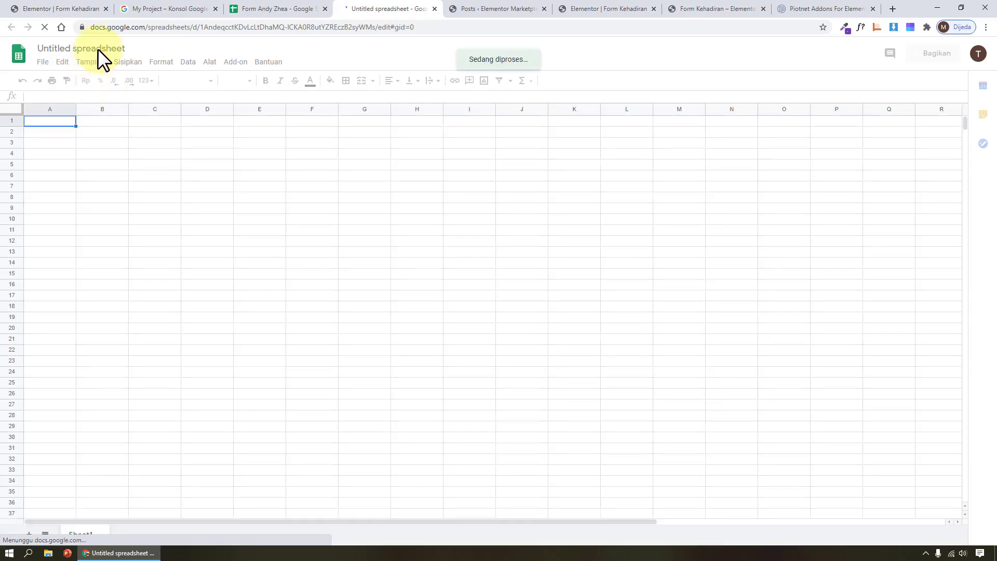
{"action": "left_click", "coordinate": [95, 50]}
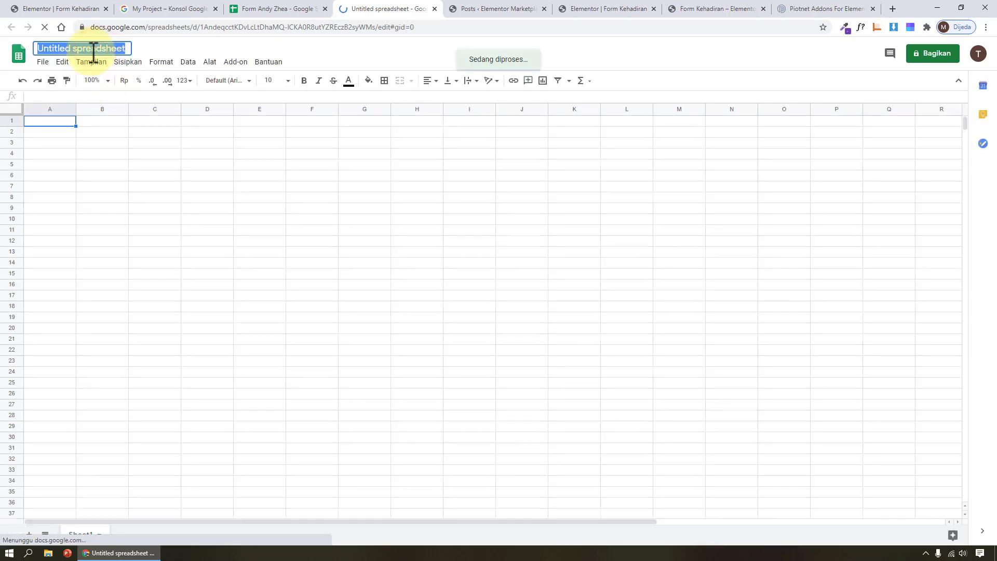
{"action": "type", "text": "Form Kehadira"}
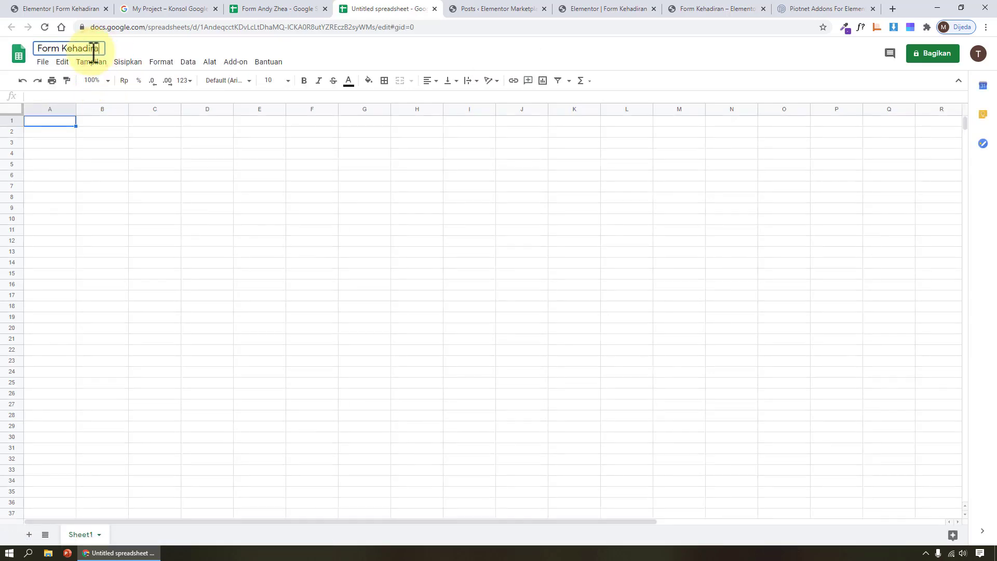
{"action": "type", "text": "n UndanganOnlineKami"}
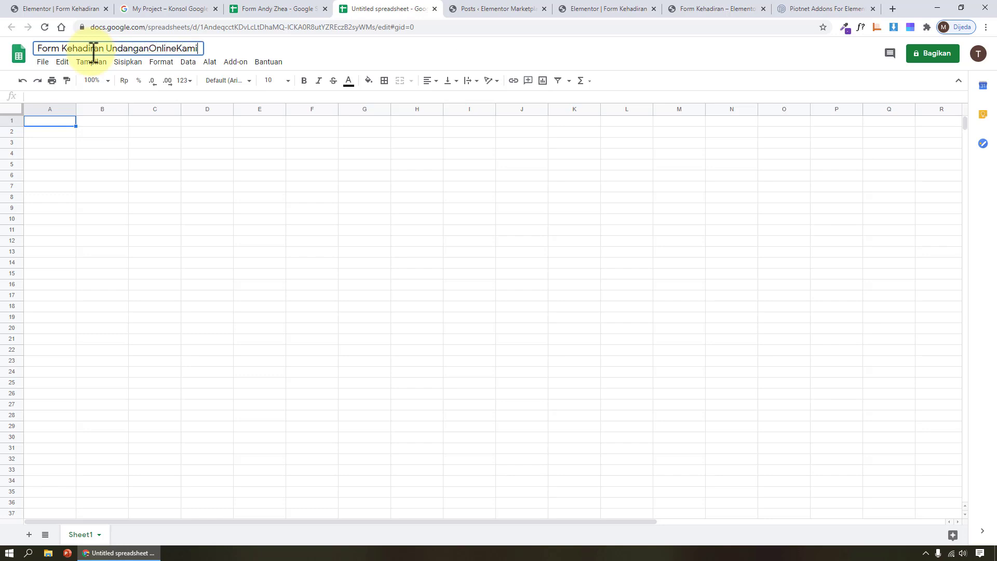
{"action": "left_click", "coordinate": [200, 164]}
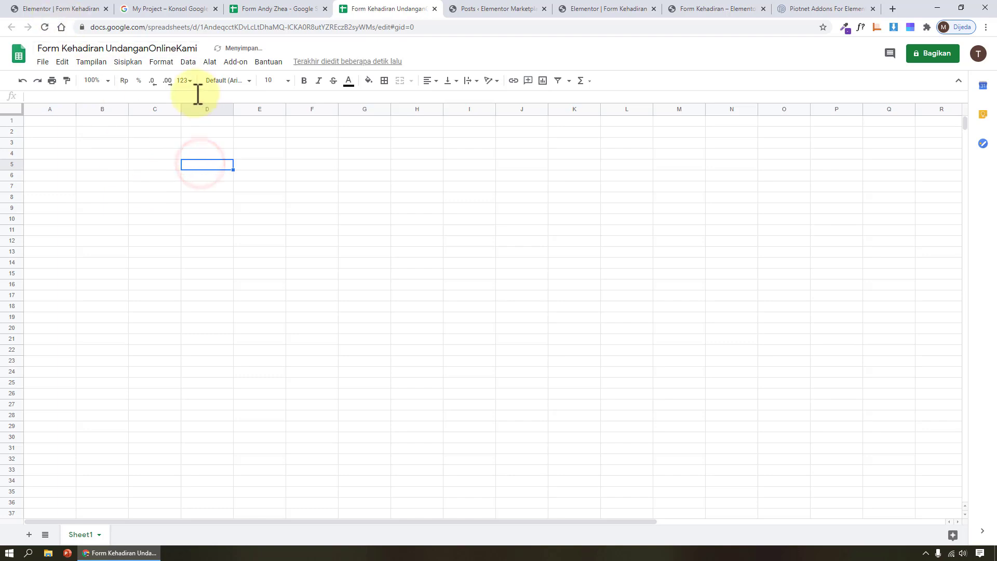
Step: Enter headers Nama, No. Whatsapp, Ucapan and Konfirmasi into cells A1 to D1
{"action": "left_click", "coordinate": [58, 119]}
{"action": "type", "text": "Nama"}
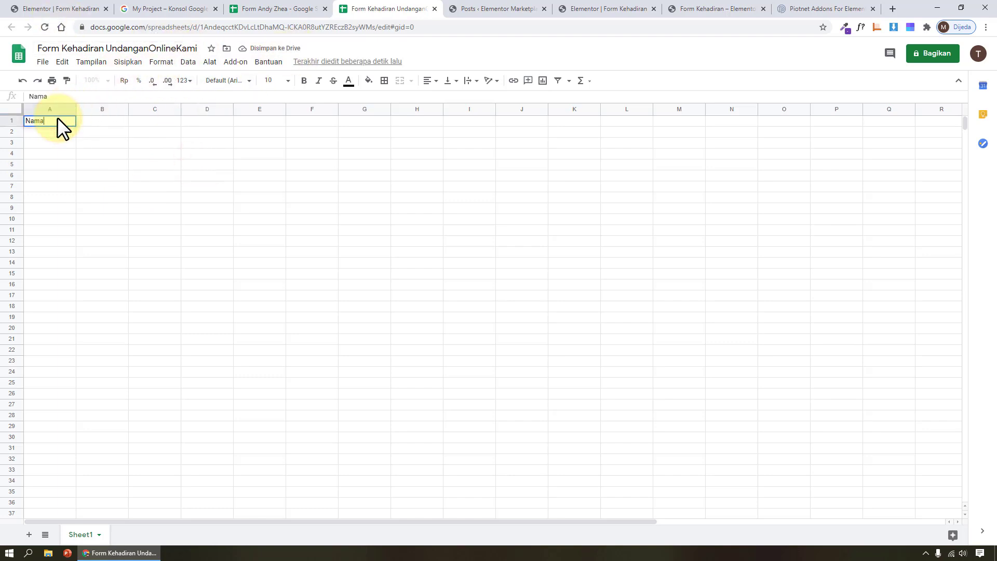
{"action": "key", "text": "Tab"}
{"action": "type", "text": "W"}
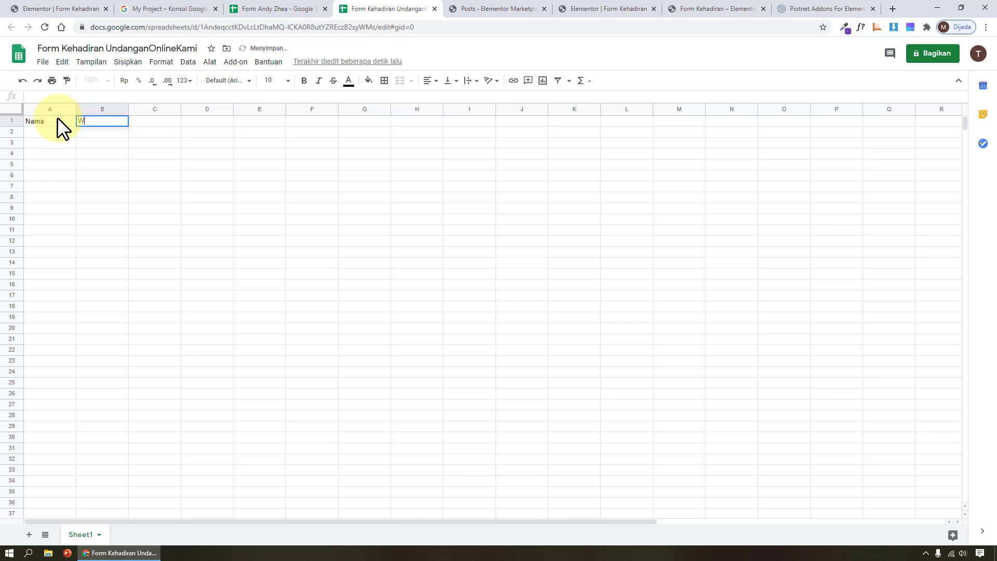
{"action": "type", "text": "No. Whatsapp"}
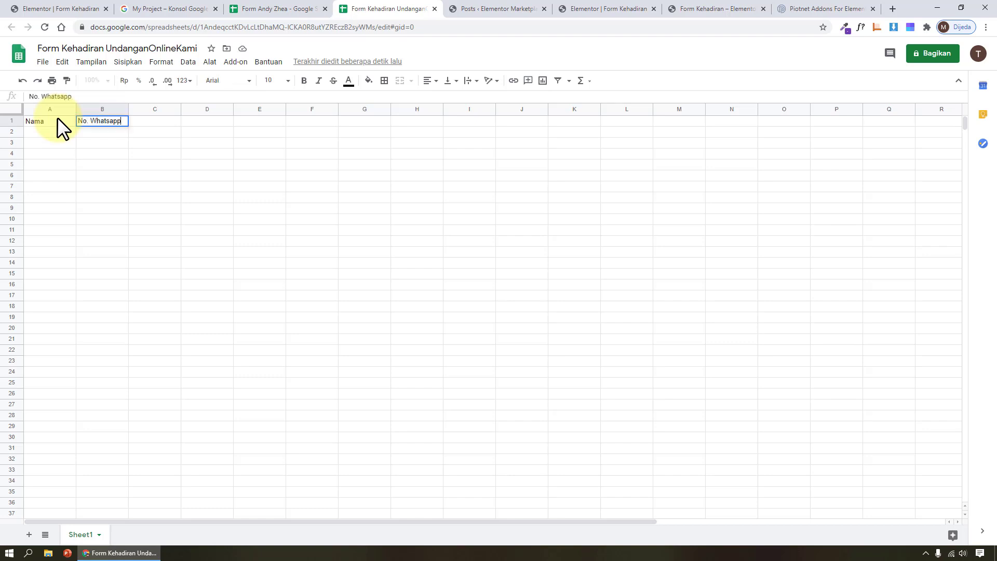
{"action": "key", "text": "Tab"}
{"action": "type", "text": "Ucapan"}
{"action": "key", "text": "Tab"}
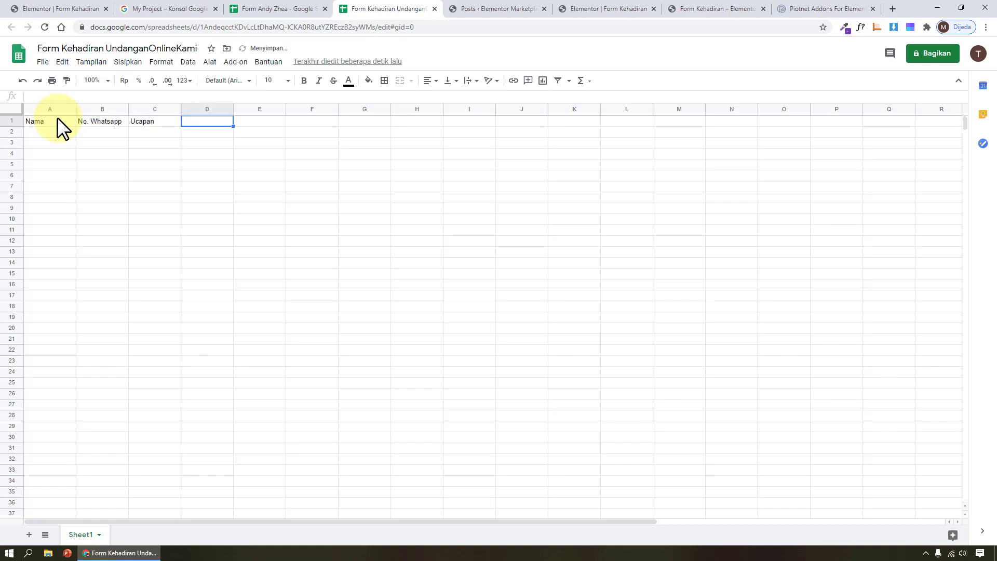
{"action": "type", "text": "Konfirmasi"}
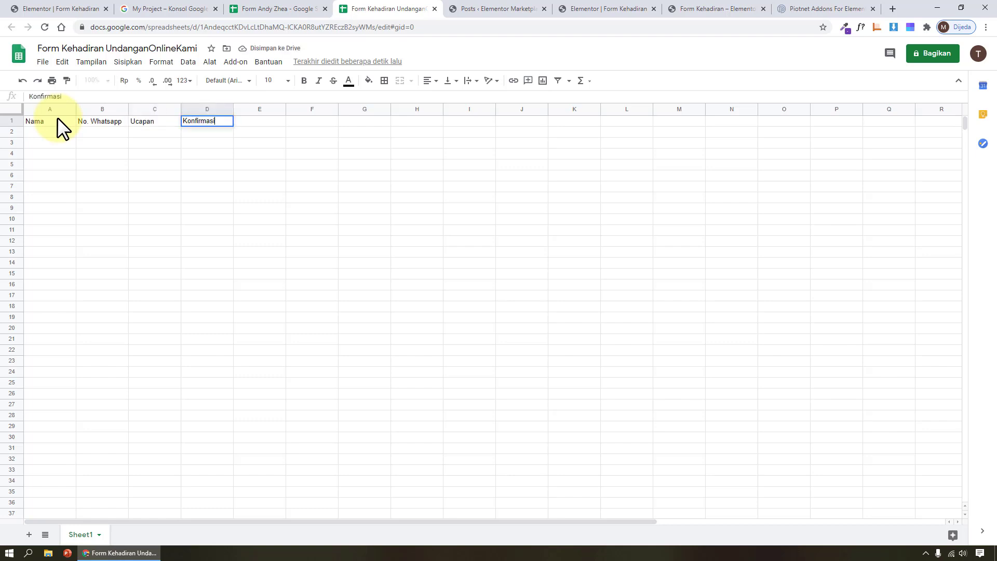
{"action": "left_click", "coordinate": [216, 263]}
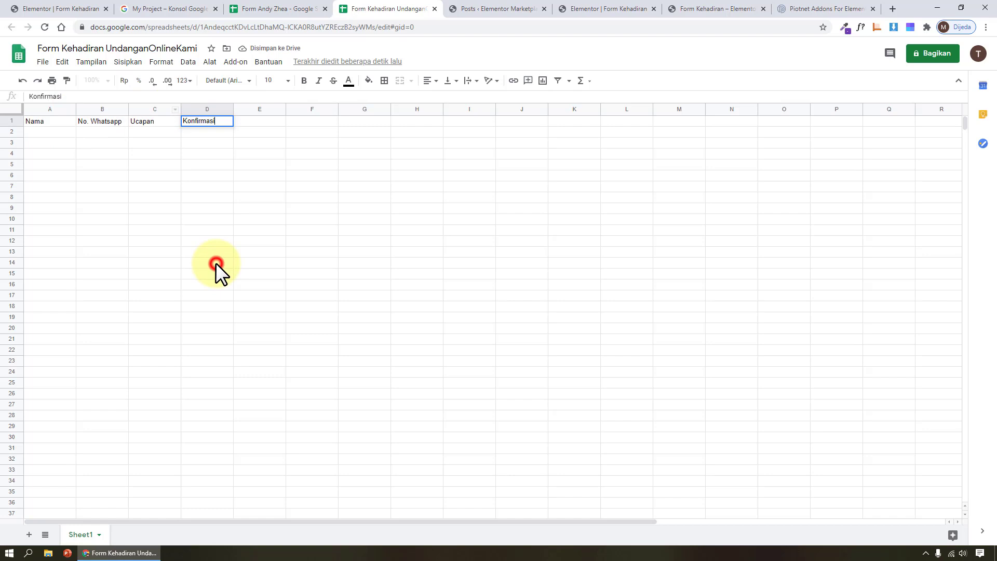
Step: Switch the PAFE Form Google Sheets Connector Enable toggle to Yes, then return to the spreadsheet
{"action": "left_click", "coordinate": [82, 4]}
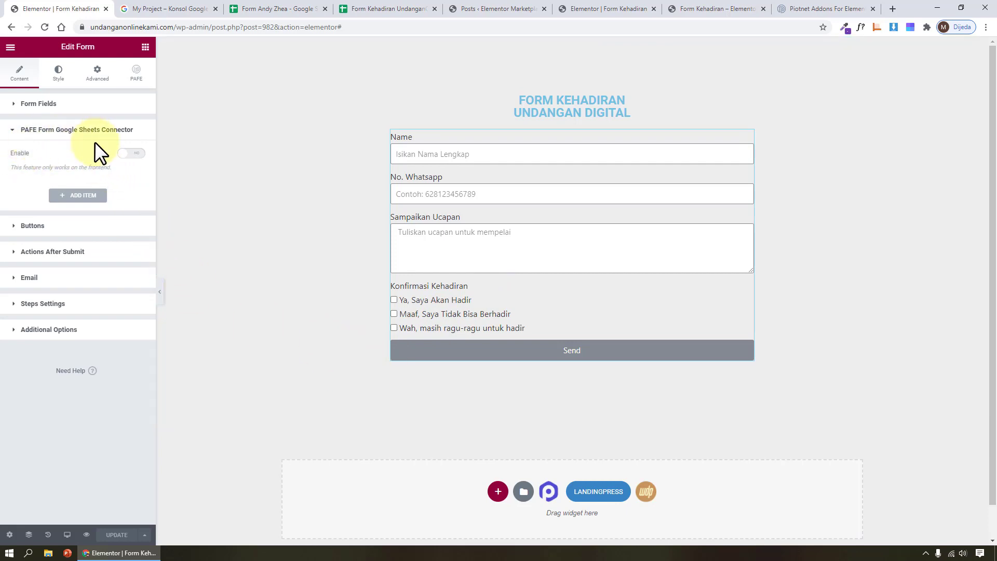
{"action": "left_click", "coordinate": [137, 154]}
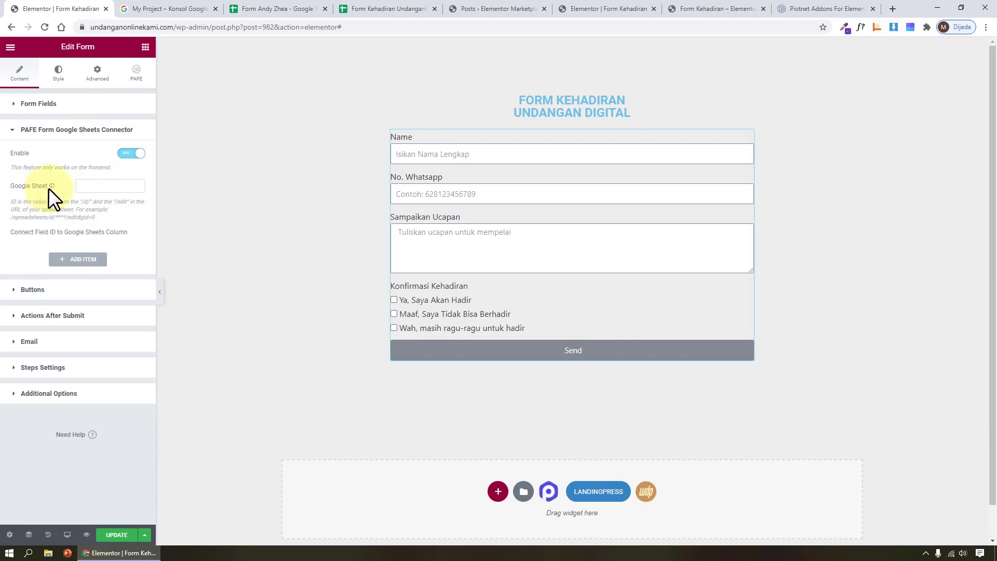
{"action": "left_click", "coordinate": [385, 9]}
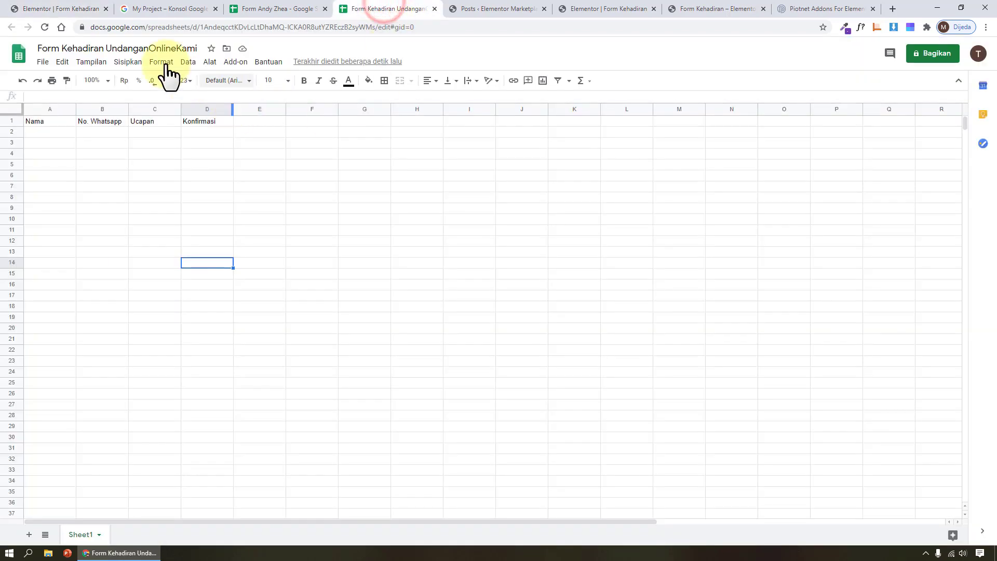
Step: Copy the spreadsheet ID between /d/ and /edit from the Sheets address bar
{"action": "left_click", "coordinate": [203, 27]}
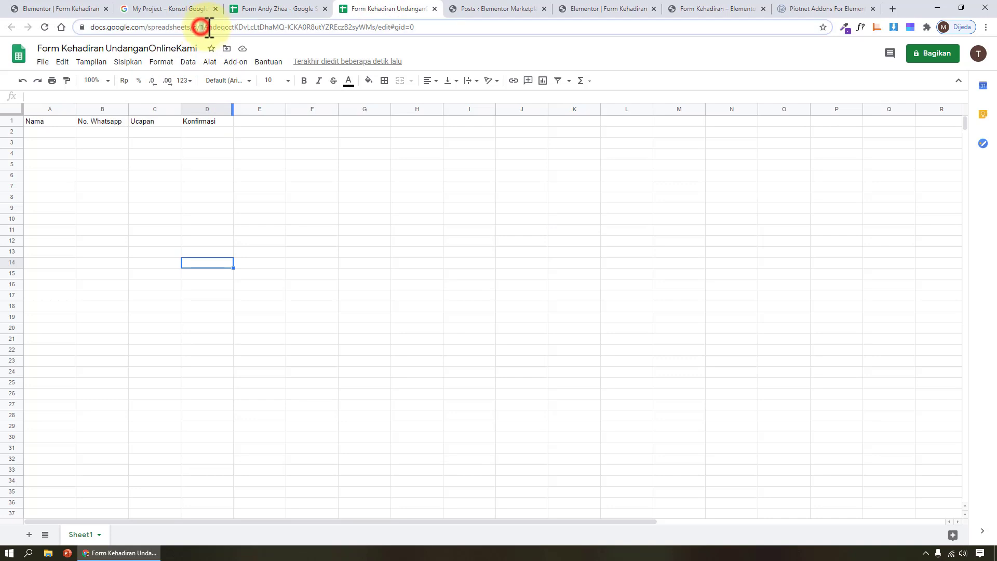
{"action": "left_click_drag", "start_coordinate": [208, 27], "coordinate": [377, 27]}
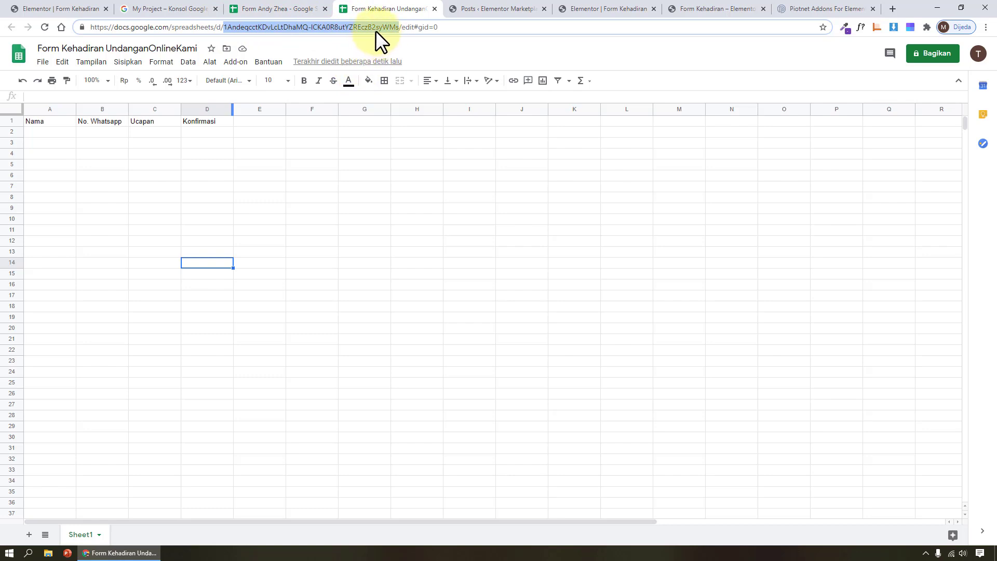
{"action": "right_click", "coordinate": [375, 29]}
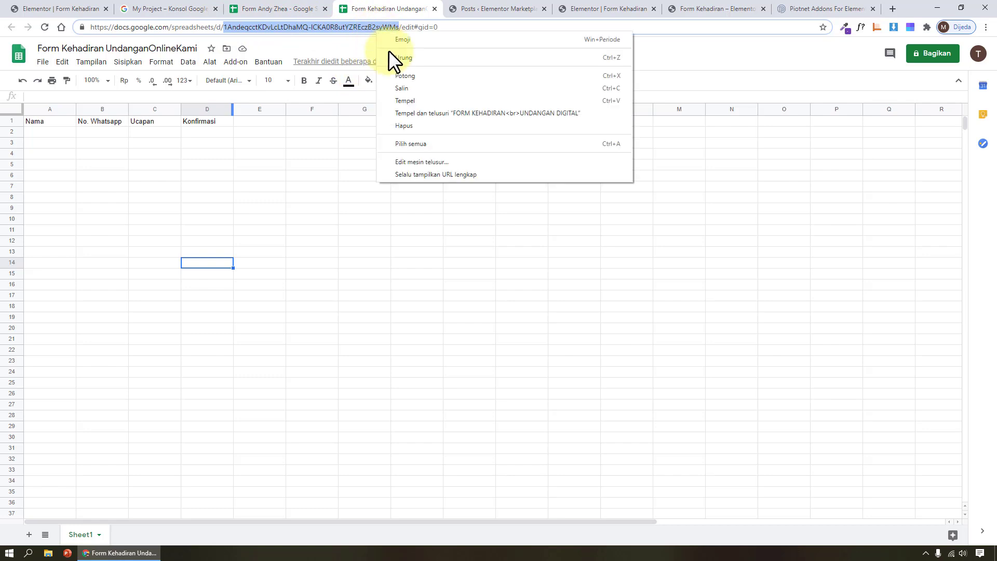
{"action": "left_click", "coordinate": [400, 87]}
Step: Paste the spreadsheet ID into Google Sheet ID and map field 'nama' to column A
{"action": "left_click", "coordinate": [83, 9]}
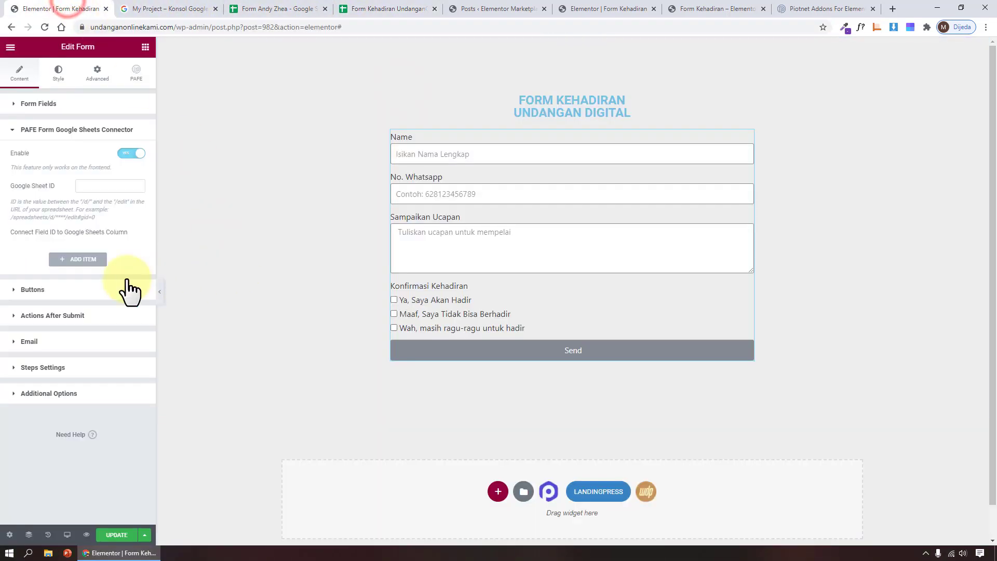
{"action": "left_click", "coordinate": [114, 187]}
{"action": "key", "text": "ctrl+v"}
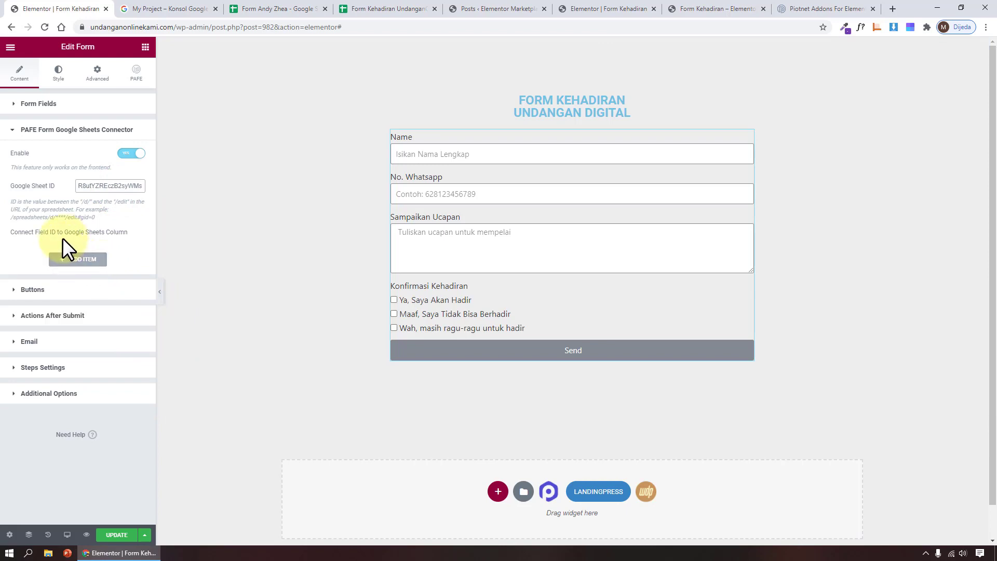
{"action": "left_click", "coordinate": [83, 262]}
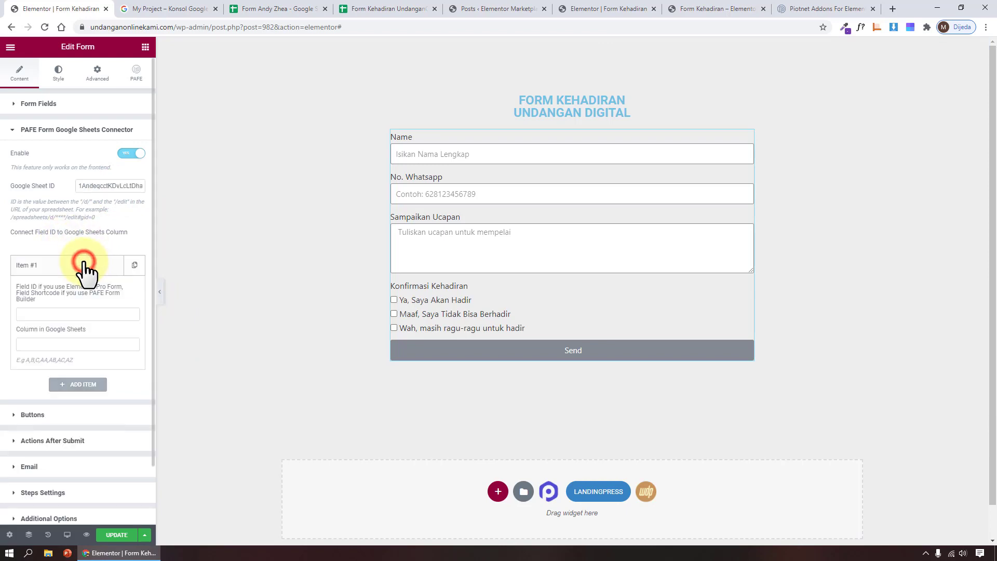
{"action": "left_click", "coordinate": [83, 314]}
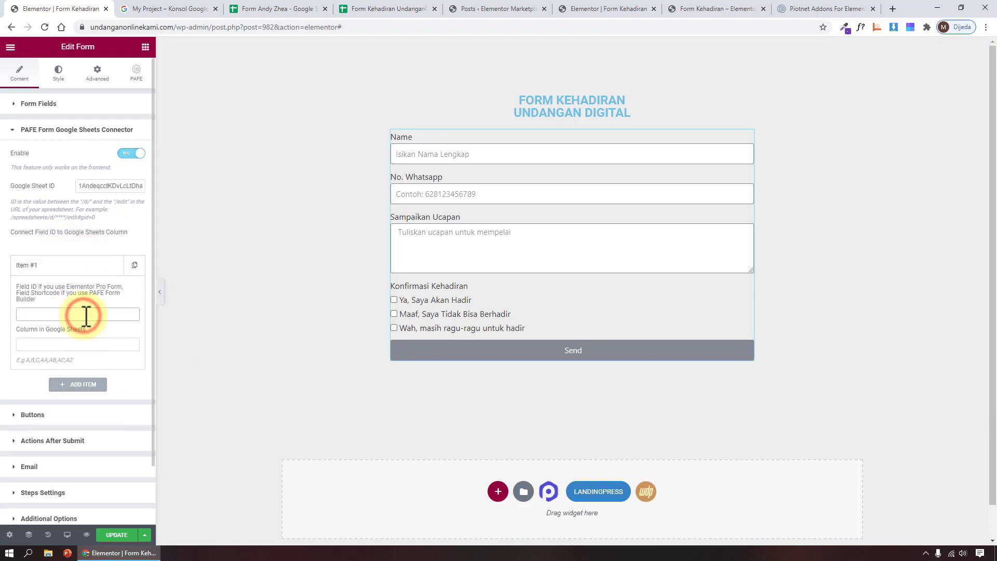
{"action": "type", "text": "nama"}
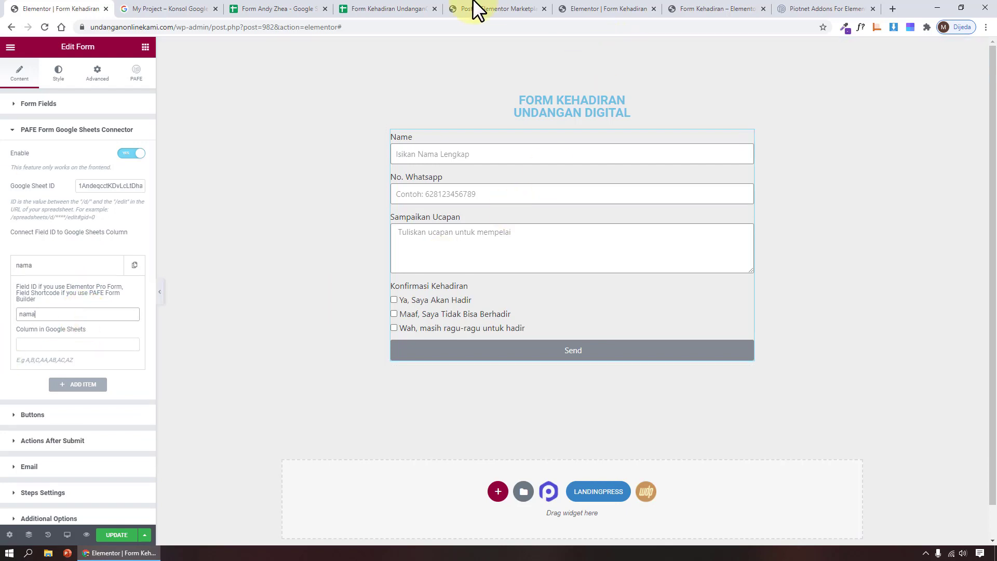
{"action": "left_click", "coordinate": [383, 9]}
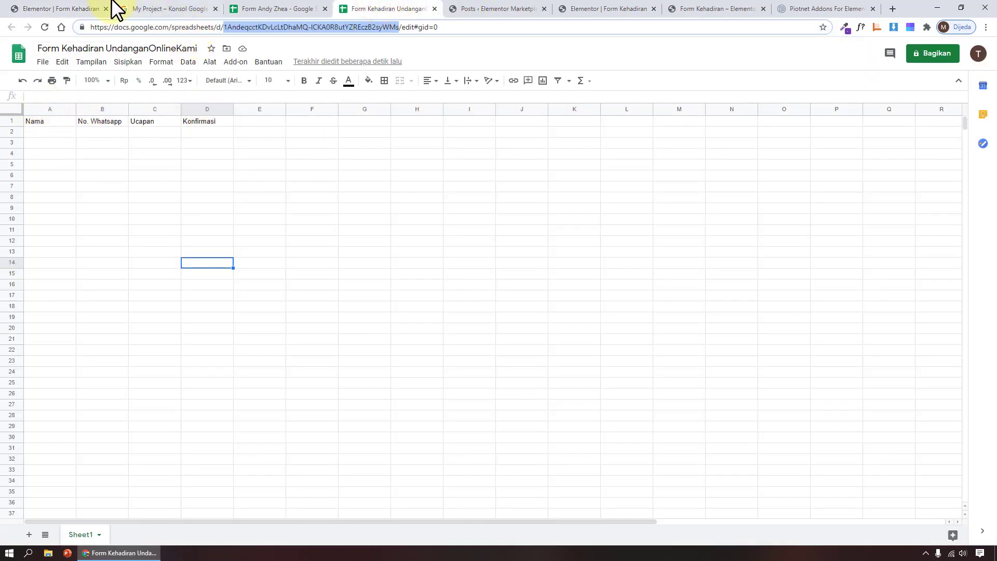
{"action": "left_click", "coordinate": [89, 9]}
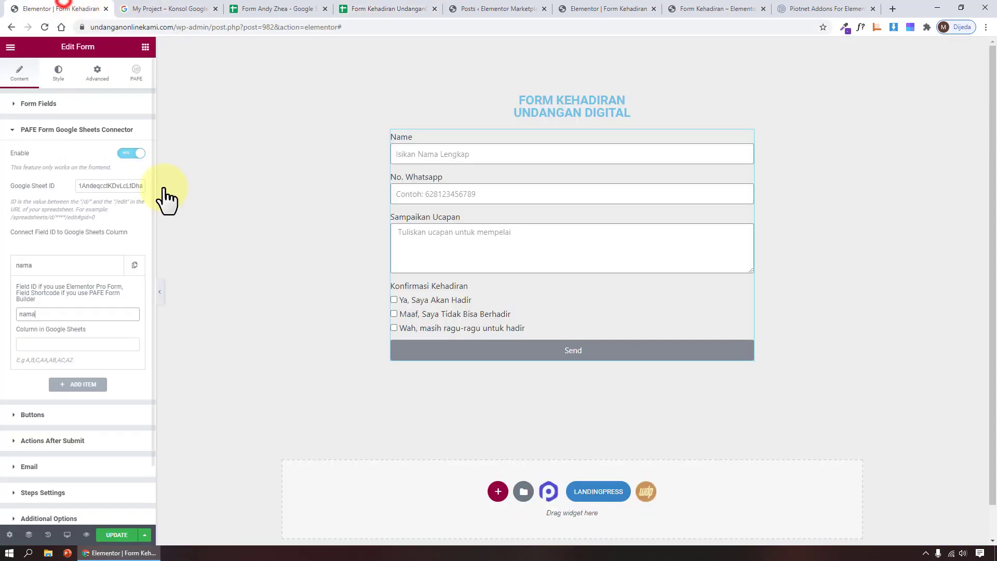
{"action": "left_click", "coordinate": [60, 345]}
{"action": "type", "text": "A"}
Step: Add mappings for 'whatsapp' to column B and for 'ucapan'
{"action": "left_click", "coordinate": [78, 384]}
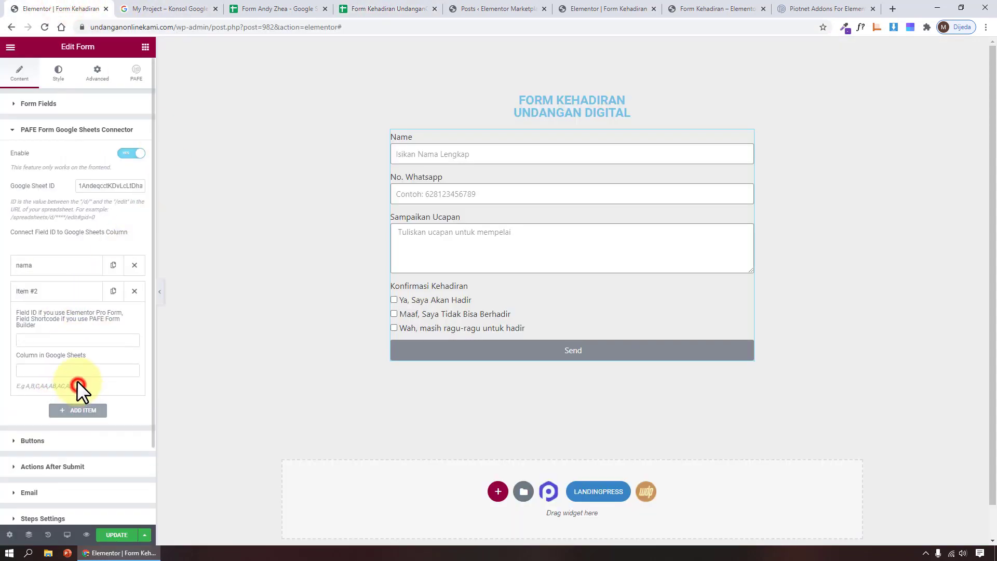
{"action": "left_click", "coordinate": [80, 340]}
{"action": "type", "text": "wh"}
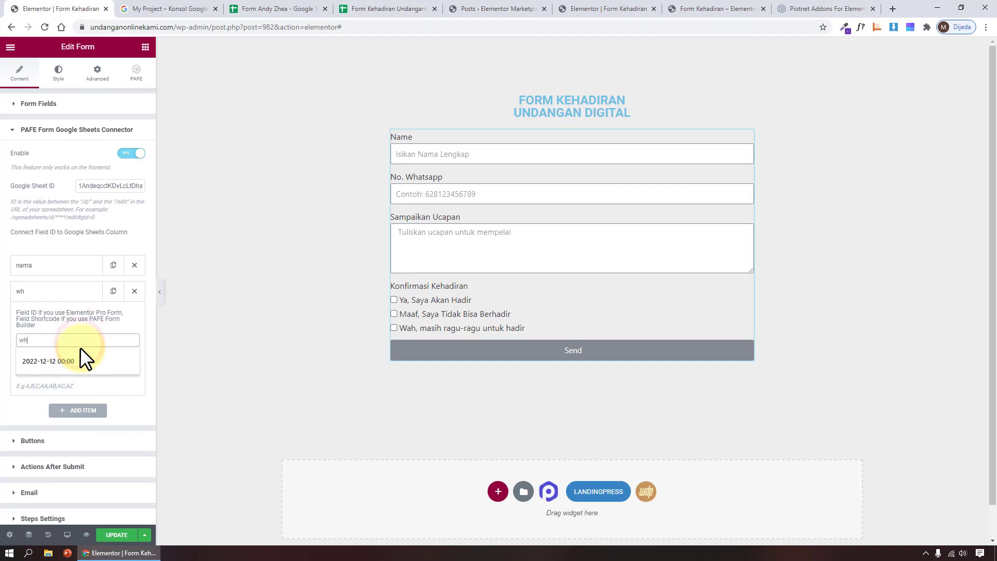
{"action": "type", "text": "atsapp"}
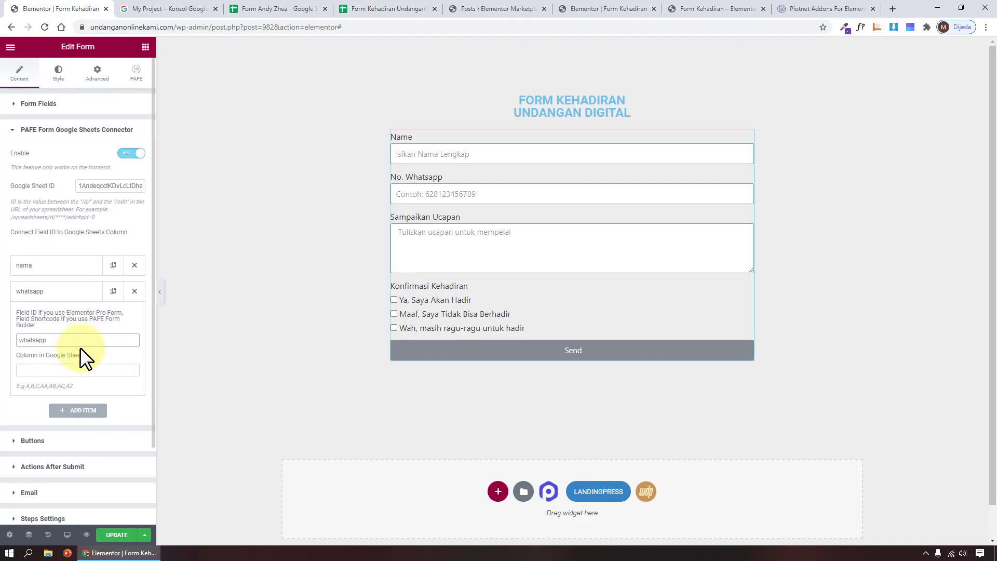
{"action": "left_click", "coordinate": [85, 370]}
{"action": "type", "text": "B"}
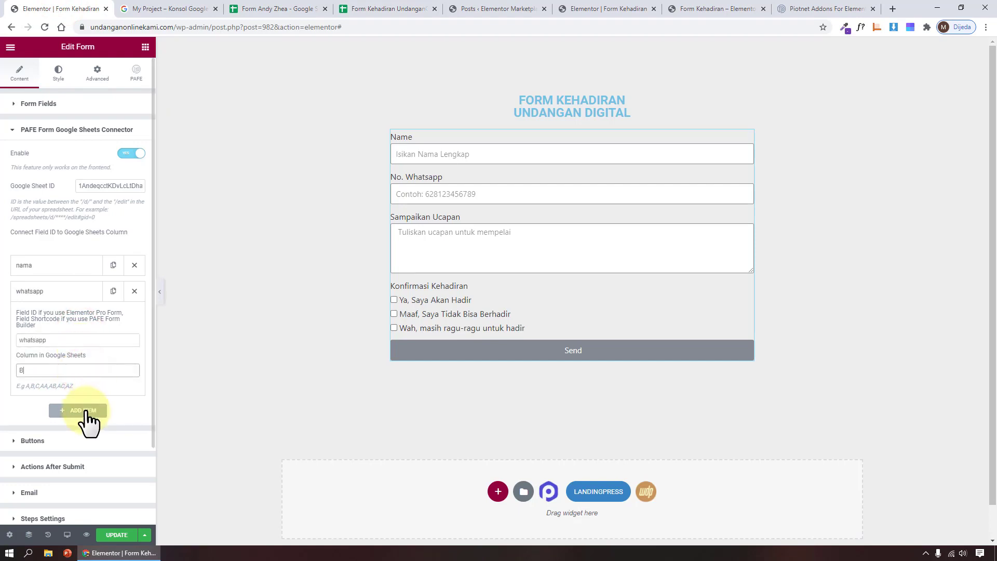
{"action": "left_click", "coordinate": [85, 412]}
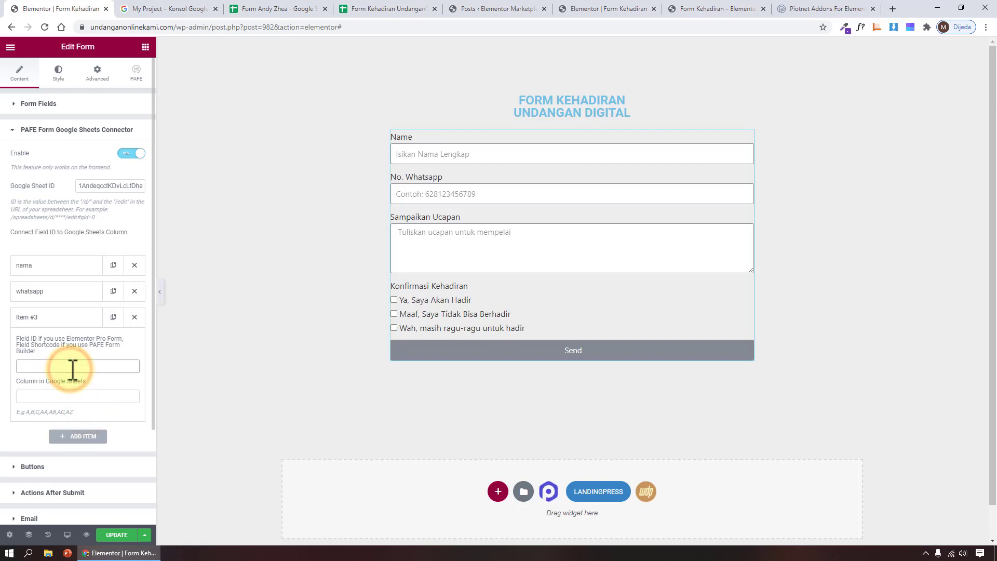
{"action": "type", "text": "ucc"}
{"action": "key", "text": "BackSpace"}
{"action": "key", "text": "BackSpace"}
{"action": "key", "text": "BackSpace"}
{"action": "key", "text": "BackSpace"}
{"action": "key", "text": "BackSpace"}
{"action": "key", "text": "BackSpace"}
{"action": "type", "text": "uca"}
{"action": "key", "text": "Tab"}
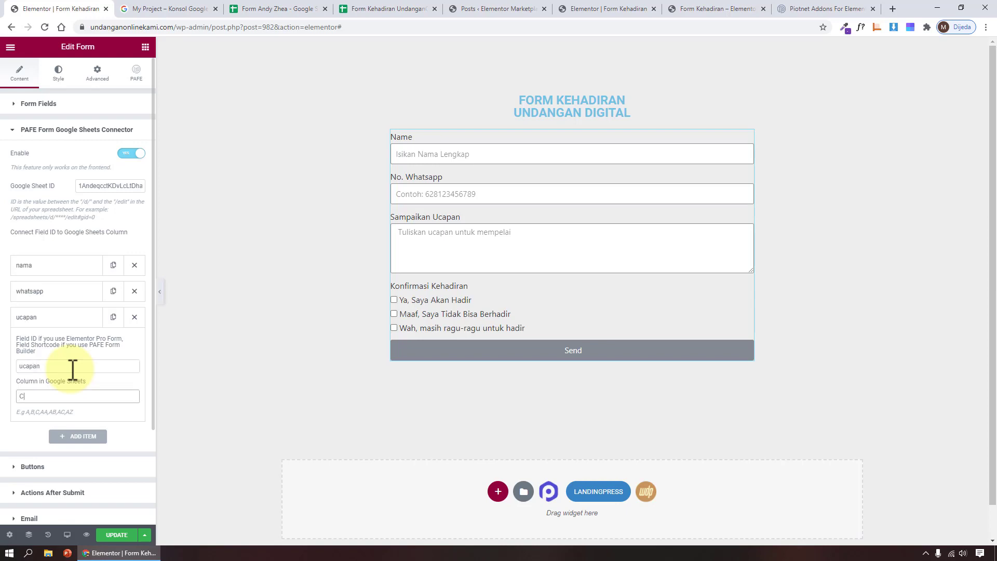
Step: Map 'konfirmasi' to column D and update the page
{"action": "left_click", "coordinate": [92, 436]}
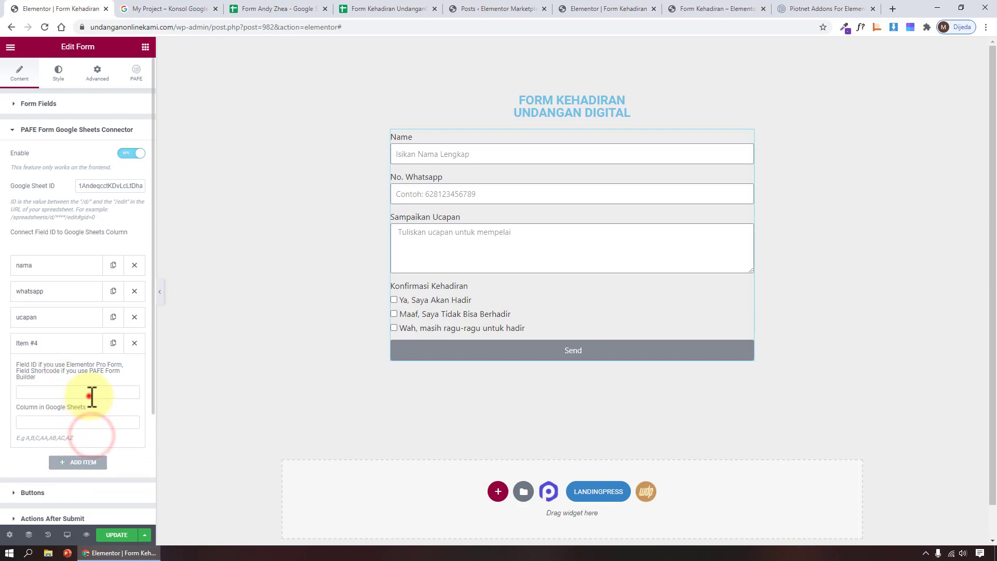
{"action": "left_click", "coordinate": [91, 393]}
{"action": "type", "text": "K"}
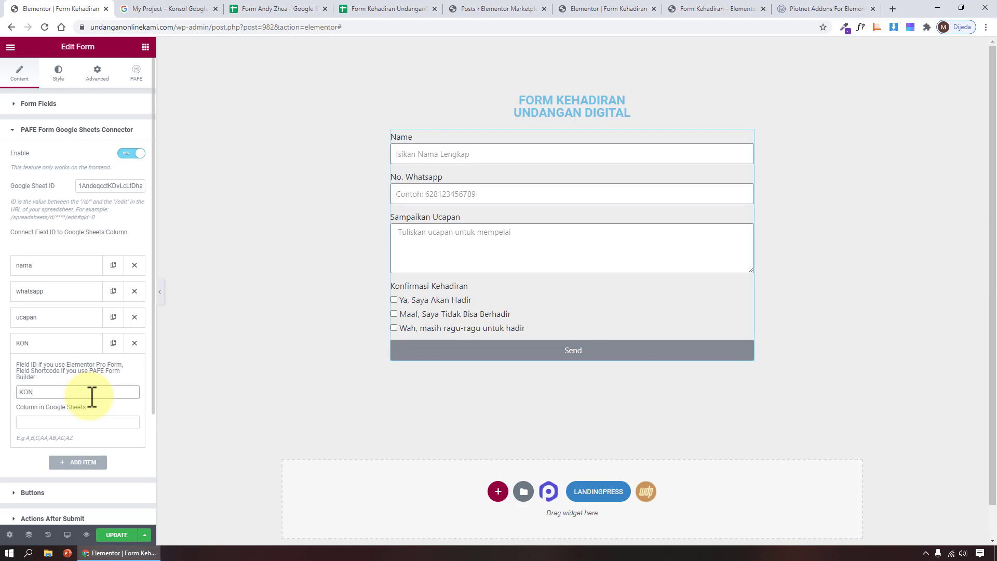
{"action": "type", "text": "onfirmasi"}
{"action": "key", "text": "Tab"}
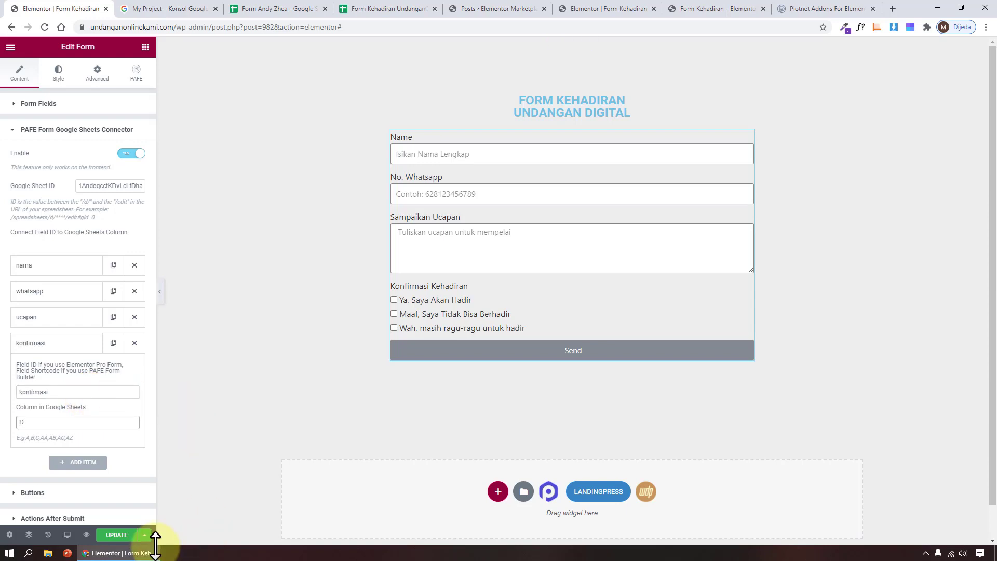
{"action": "left_click", "coordinate": [122, 535]}
{"action": "scroll", "coordinate": [122, 508], "scroll_direction": "down", "scroll_amount": 3}
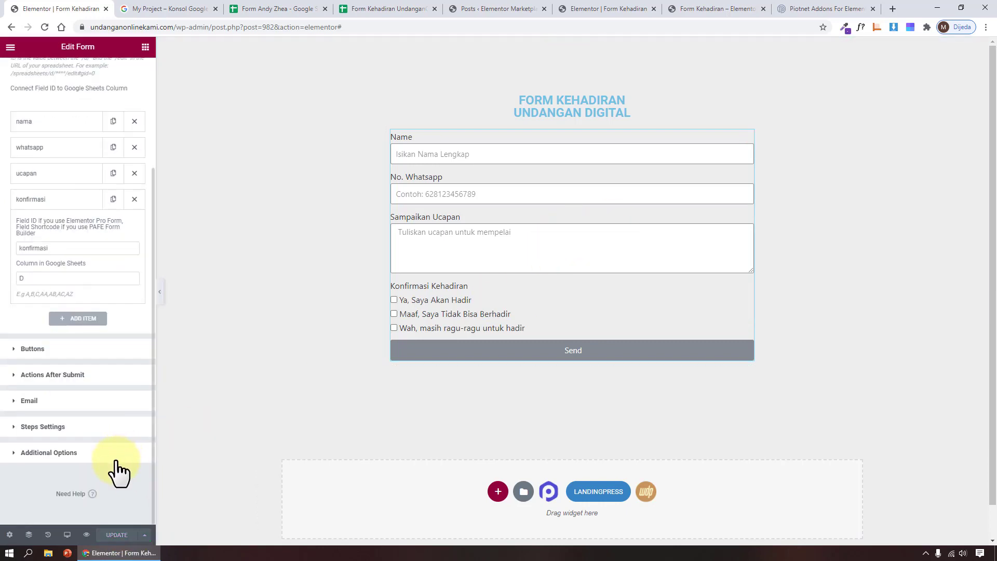
Step: Turn on Custom Messages and remove Email from Actions After Submit
{"action": "left_click", "coordinate": [120, 451]}
{"action": "left_click", "coordinate": [130, 349]}
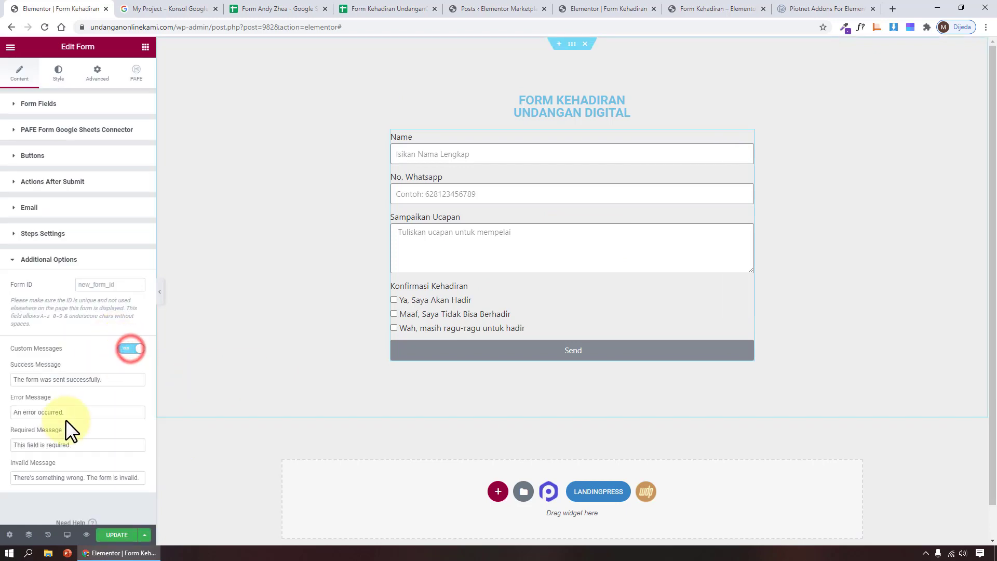
{"action": "left_click", "coordinate": [107, 266]}
{"action": "left_click", "coordinate": [114, 182]}
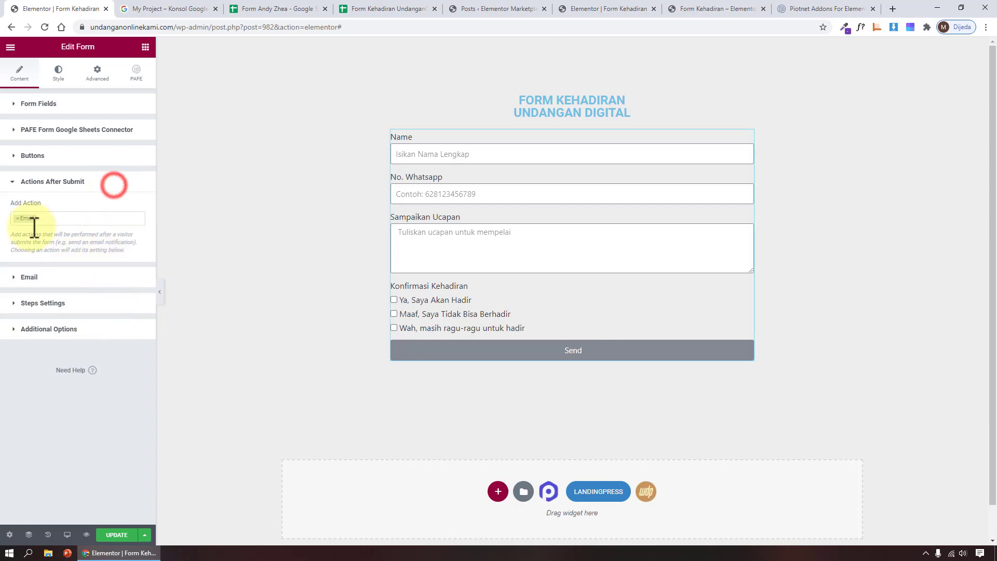
{"action": "left_click", "coordinate": [16, 218]}
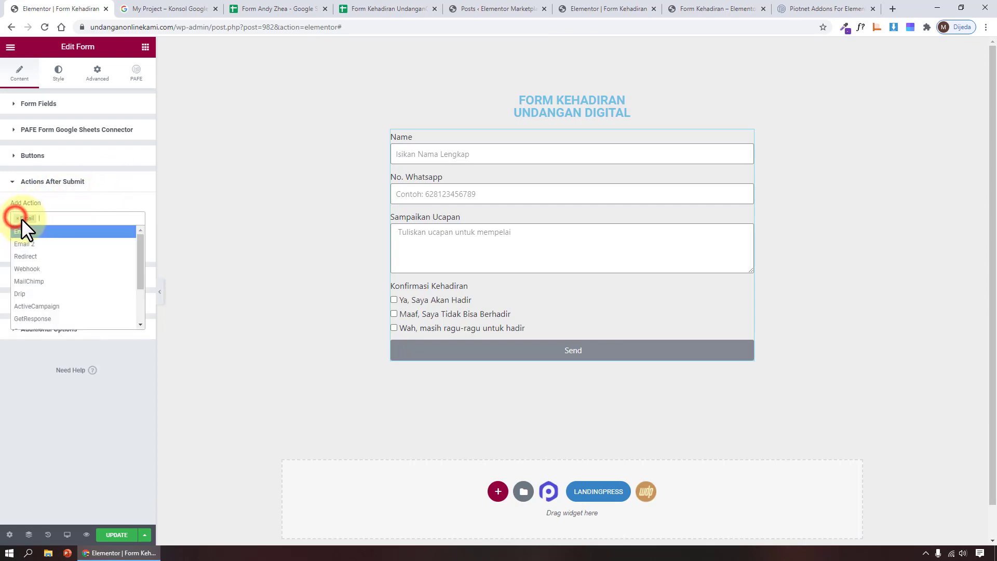
{"action": "left_click", "coordinate": [44, 399]}
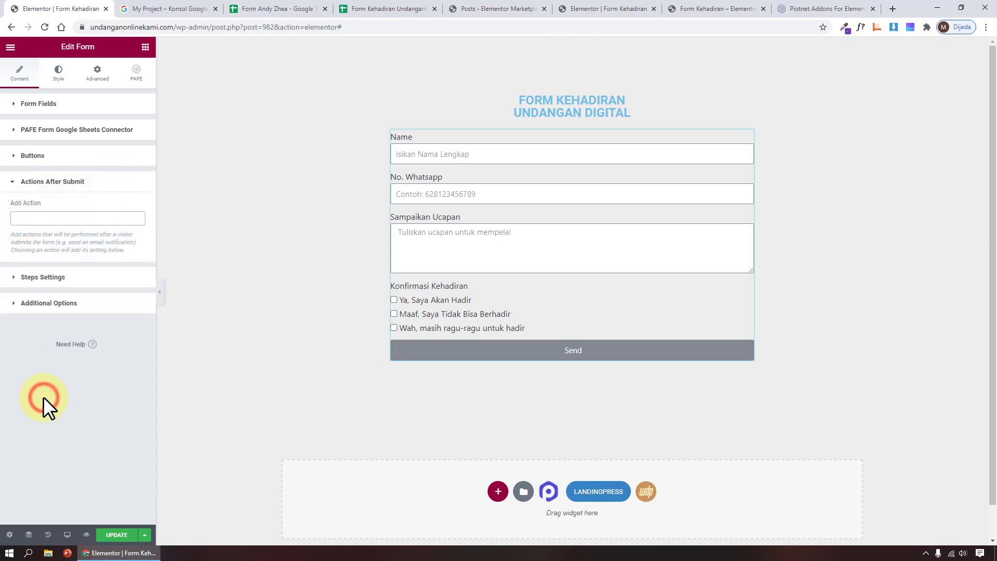
{"action": "left_click", "coordinate": [72, 184]}
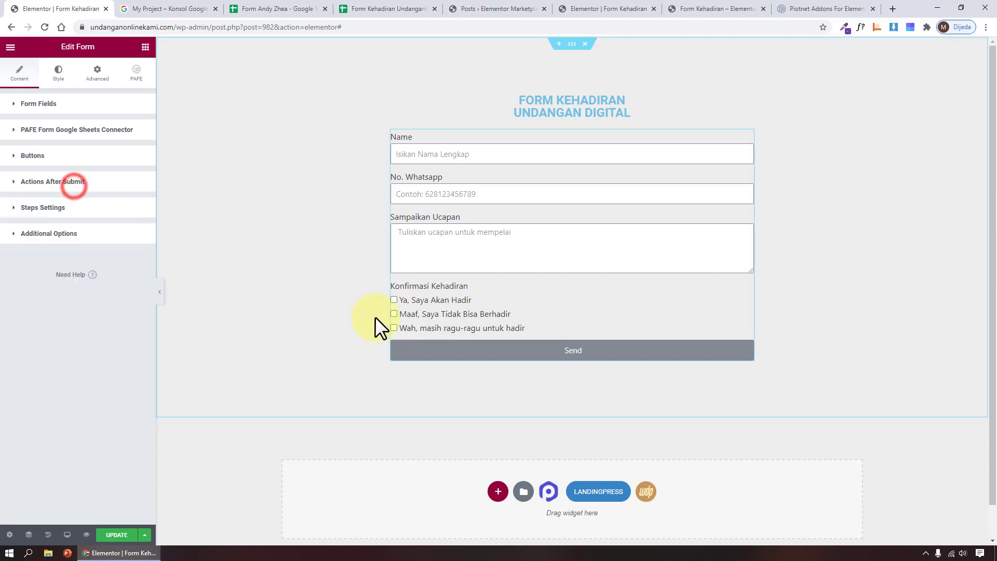
Step: Update the page and bring up the 'Form Kehadiran UndanganOnlineKami' spreadsheet
{"action": "left_click", "coordinate": [367, 8]}
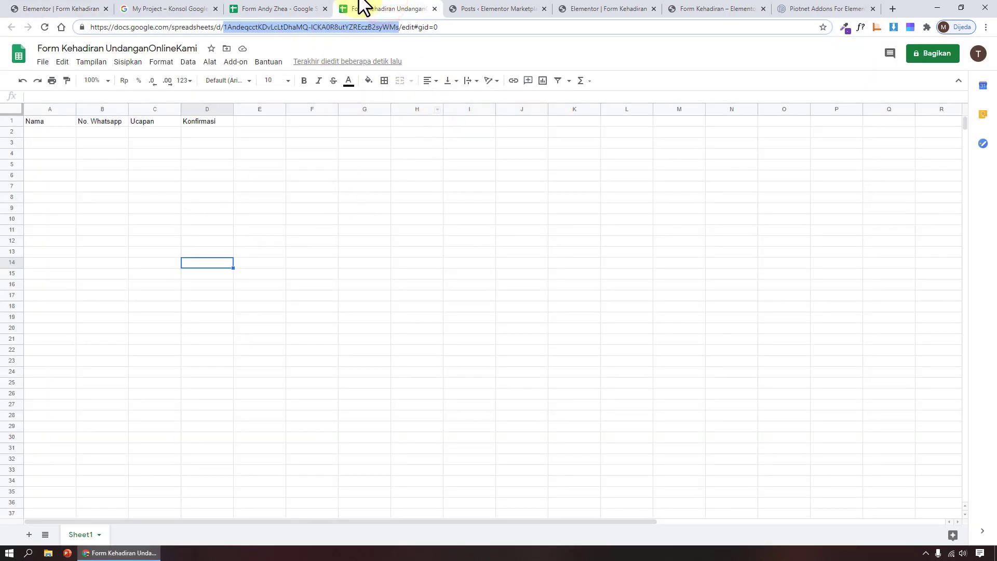
{"action": "left_click", "coordinate": [49, 9]}
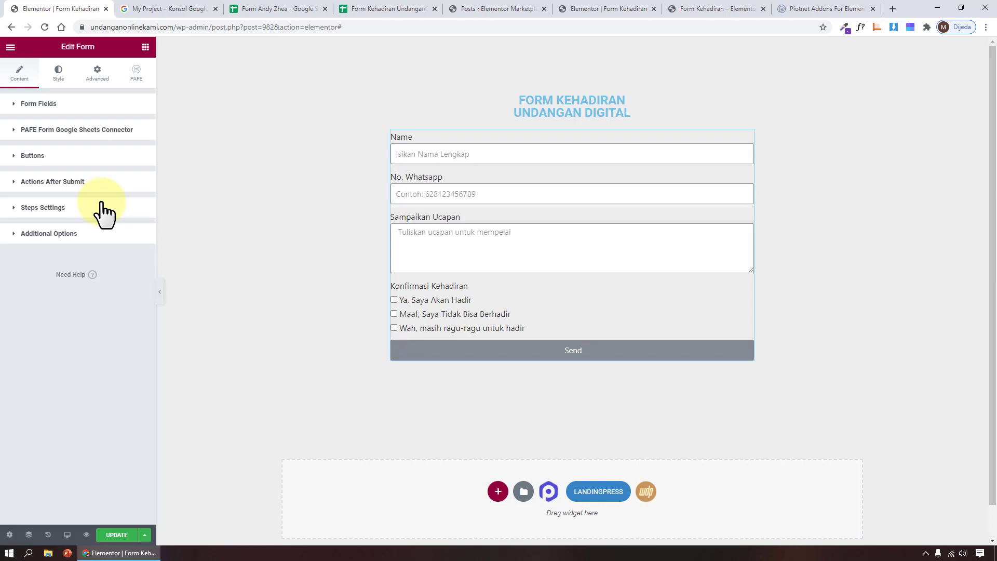
{"action": "left_click", "coordinate": [94, 403]}
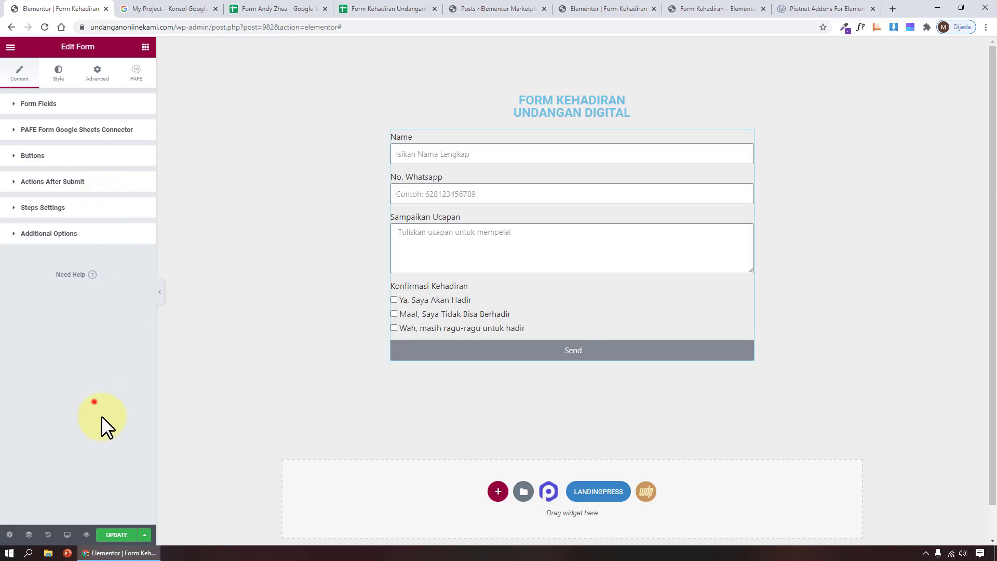
{"action": "left_click", "coordinate": [114, 536]}
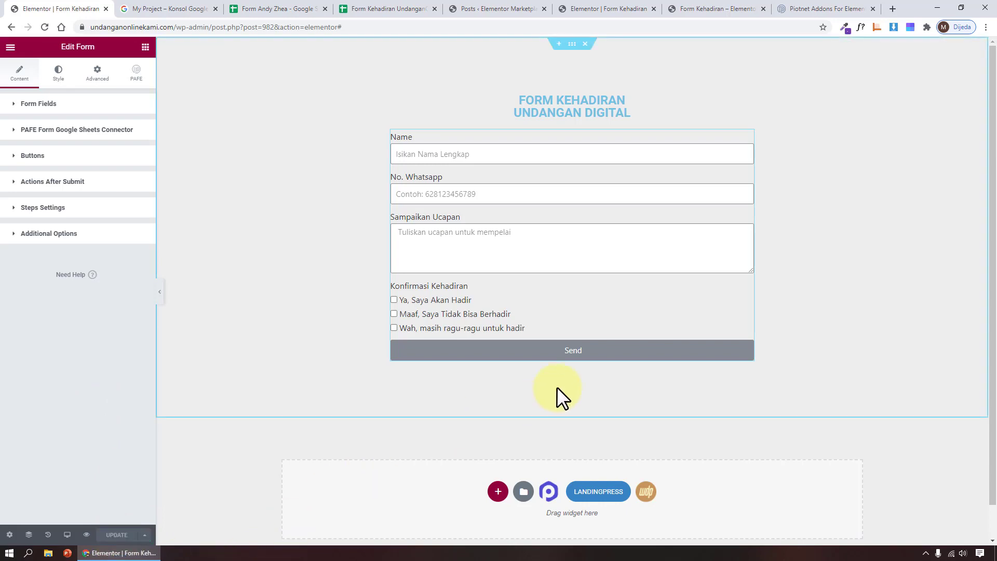
{"action": "left_click", "coordinate": [391, 9]}
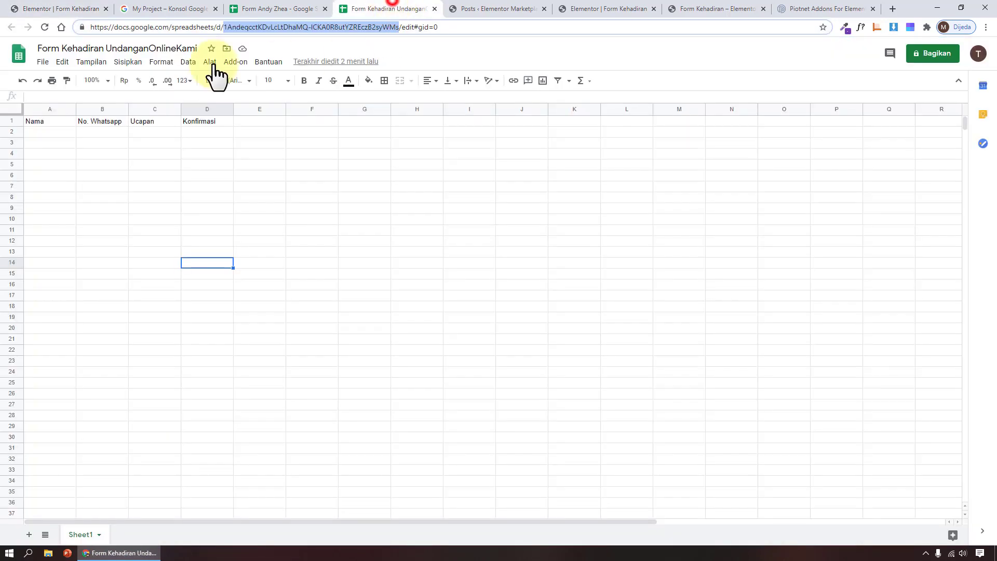
Step: Open the page preview and enter a test guest's name and WhatsApp number
{"action": "left_click", "coordinate": [55, 127]}
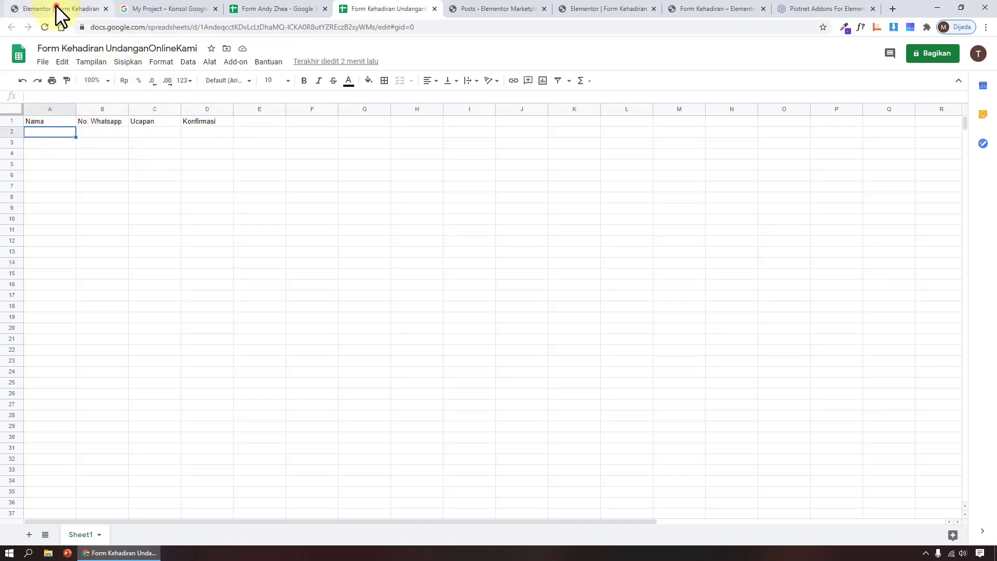
{"action": "left_click", "coordinate": [56, 9]}
{"action": "left_click", "coordinate": [86, 534]}
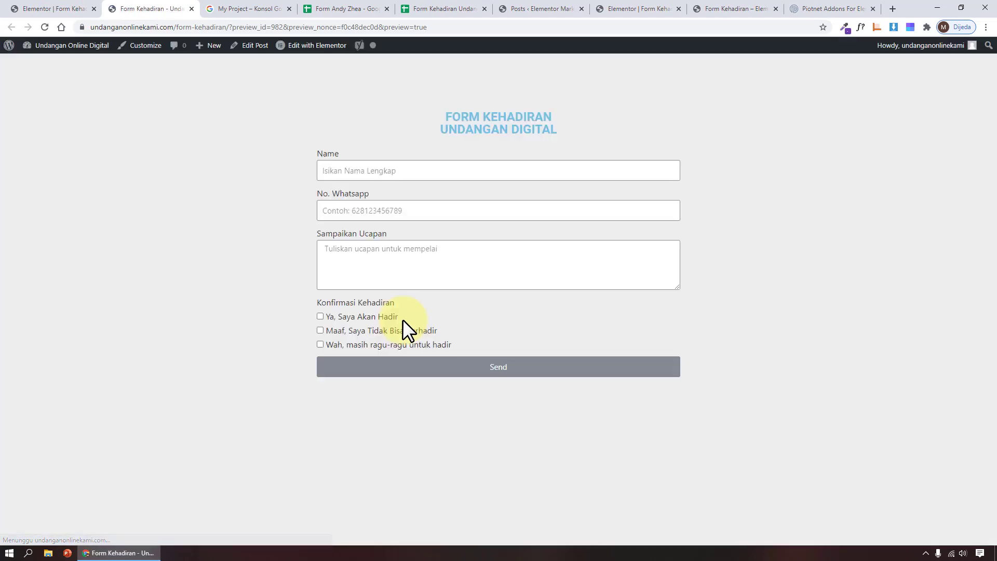
{"action": "left_click", "coordinate": [502, 171]}
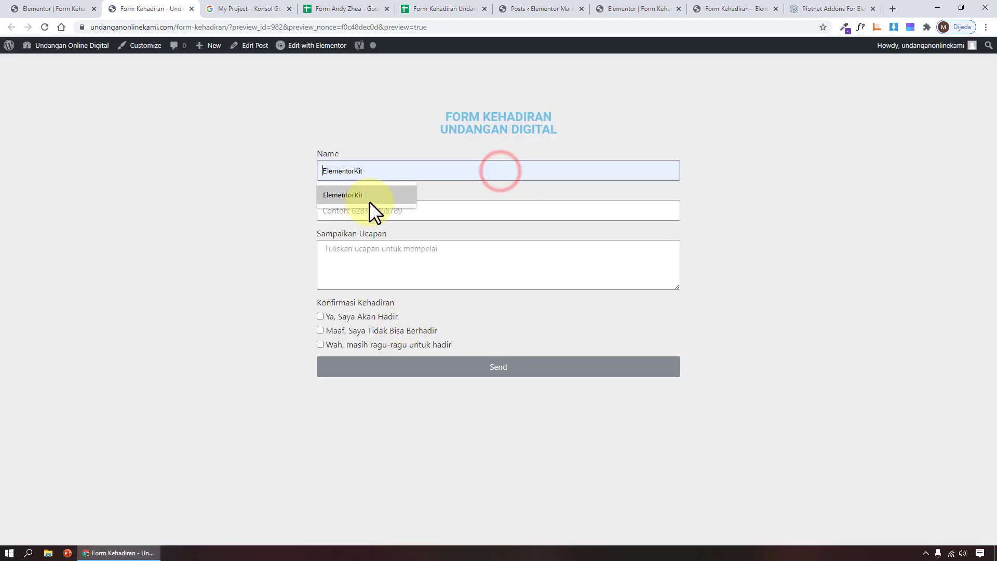
{"action": "left_click", "coordinate": [412, 171]}
{"action": "type", "text": "aN"}
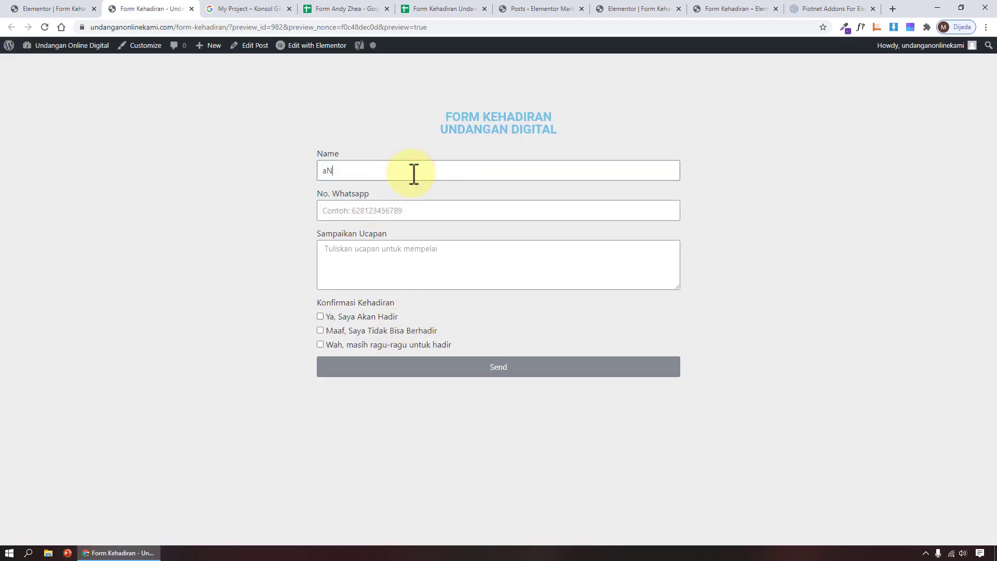
{"action": "type", "text": "DY"}
{"action": "key", "text": "BackSpace"}
{"action": "key", "text": "BackSpace"}
{"action": "key", "text": "BackSpace"}
{"action": "key", "text": "BackSpace"}
{"action": "key", "text": "Tab"}
{"action": "type", "text": "6"}
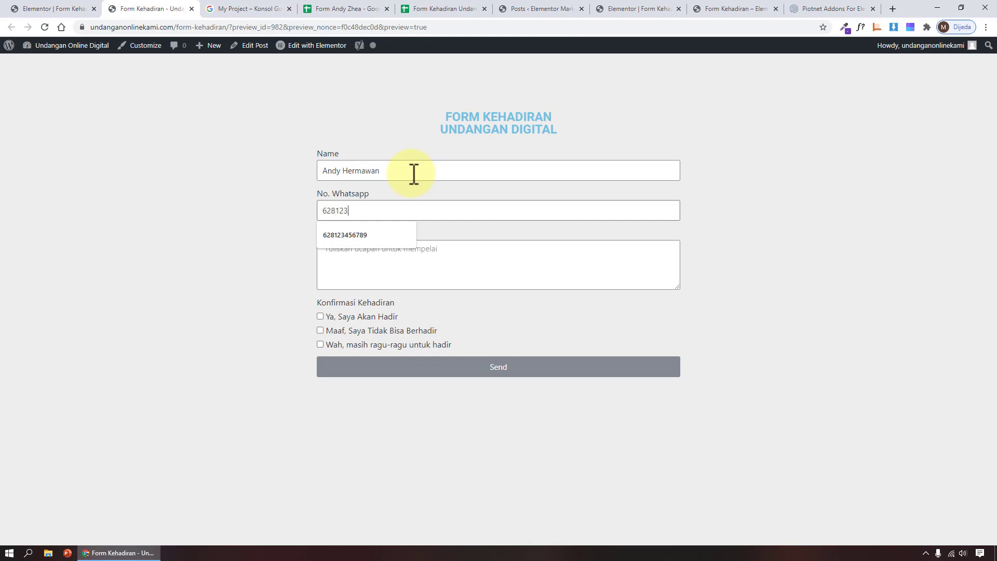
Step: Write 'Selamat atas pernikahannya', tick 'Maaf, Saya Tidak Bisa Berhadir', and send the form
{"action": "left_click", "coordinate": [585, 256]}
{"action": "type", "text": "Selamat"}
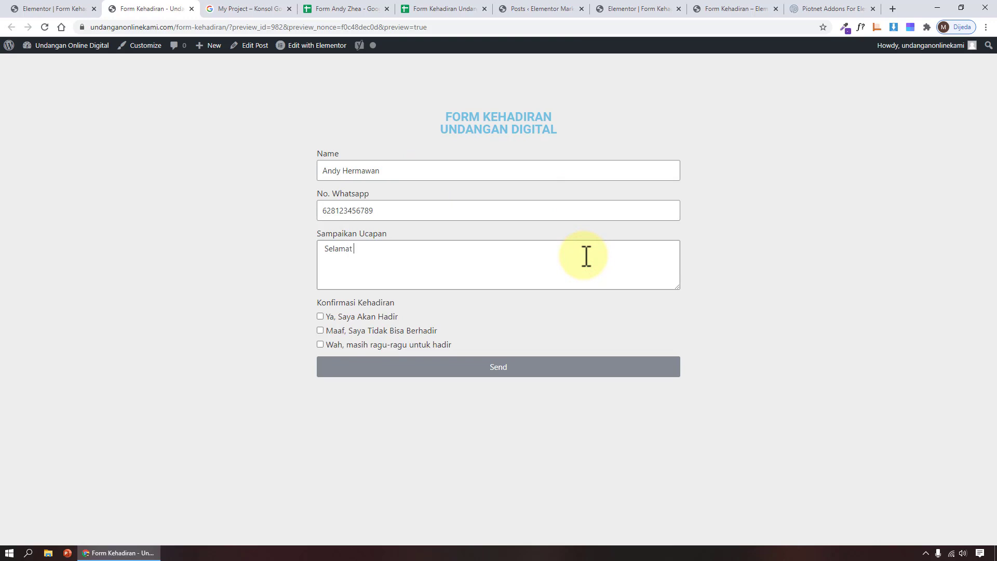
{"action": "type", "text": " atas pernikahannya"}
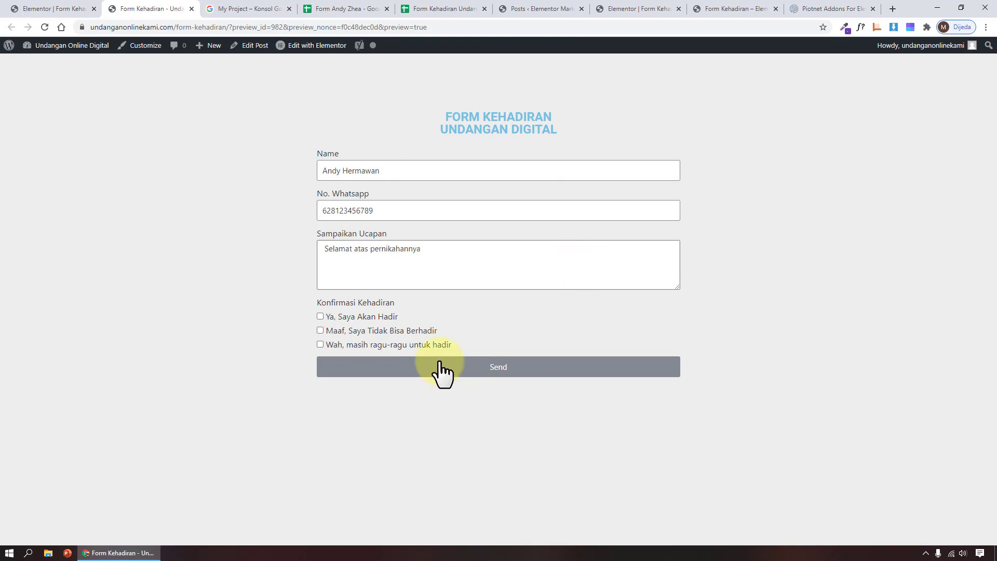
{"action": "left_click", "coordinate": [401, 329]}
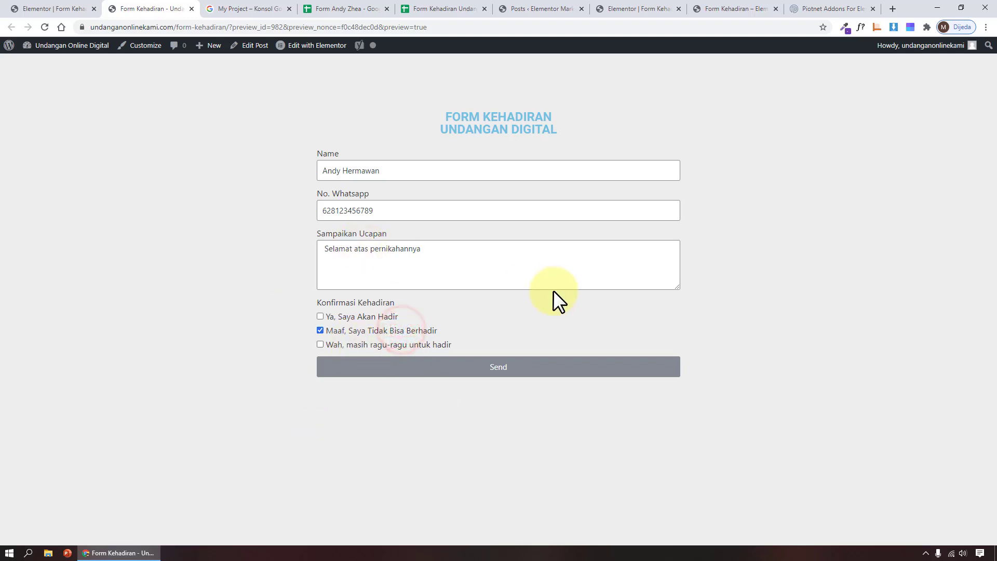
{"action": "left_click", "coordinate": [469, 371]}
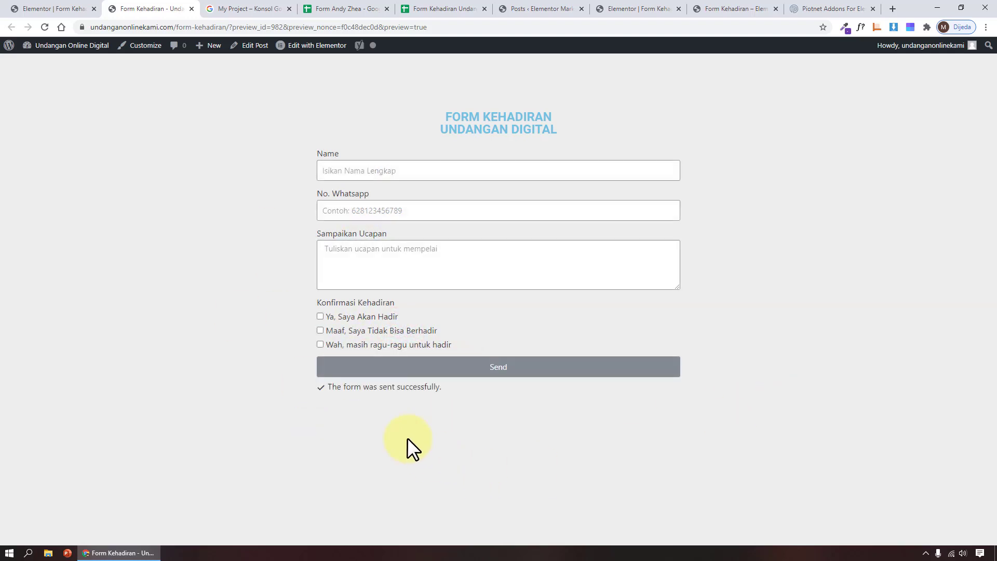
Step: Widen columns A–D of the attendance spreadsheet so the row 2 test response is fully readable
{"action": "left_click", "coordinate": [451, 8]}
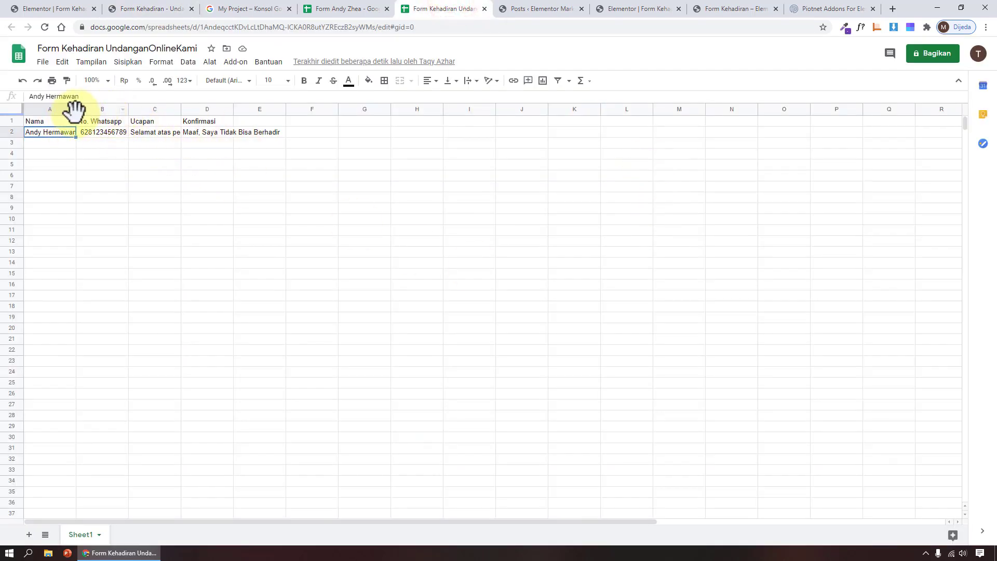
{"action": "left_click_drag", "start_coordinate": [76, 108], "coordinate": [420, 109]}
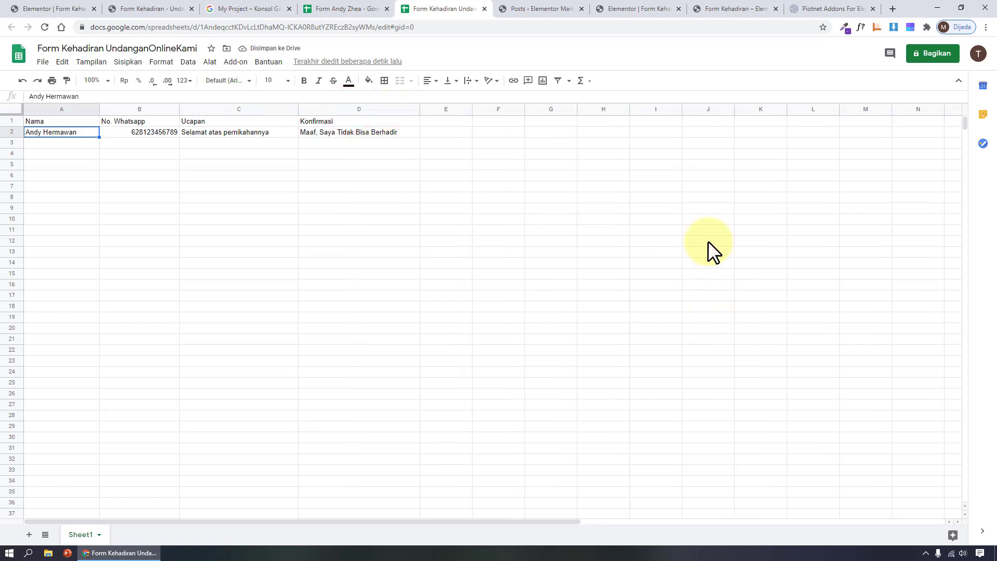
{"action": "left_click", "coordinate": [821, 16]}
{"action": "scroll", "coordinate": [540, 462], "scroll_direction": "down", "scroll_amount": 5}
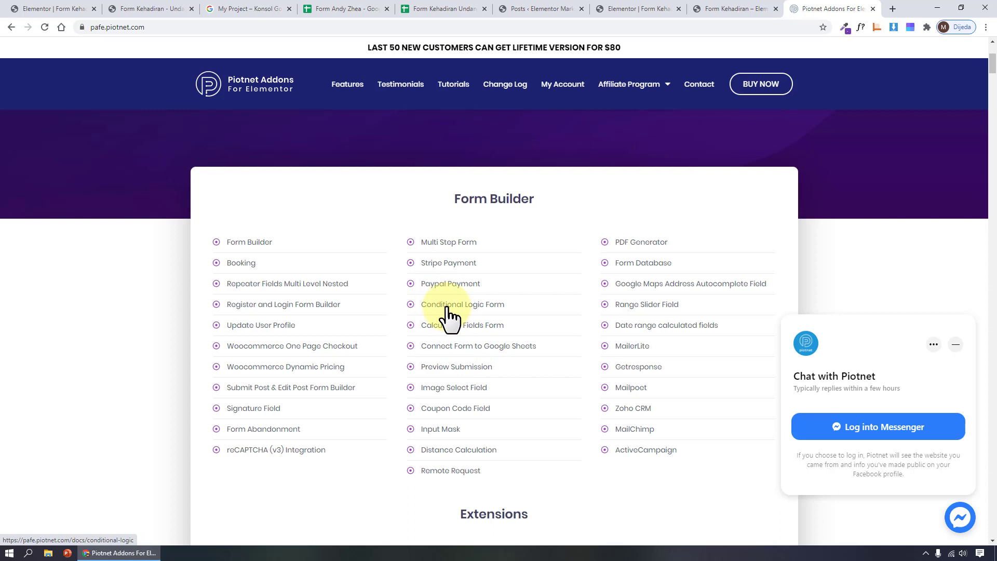
{"action": "left_click", "coordinate": [448, 9]}
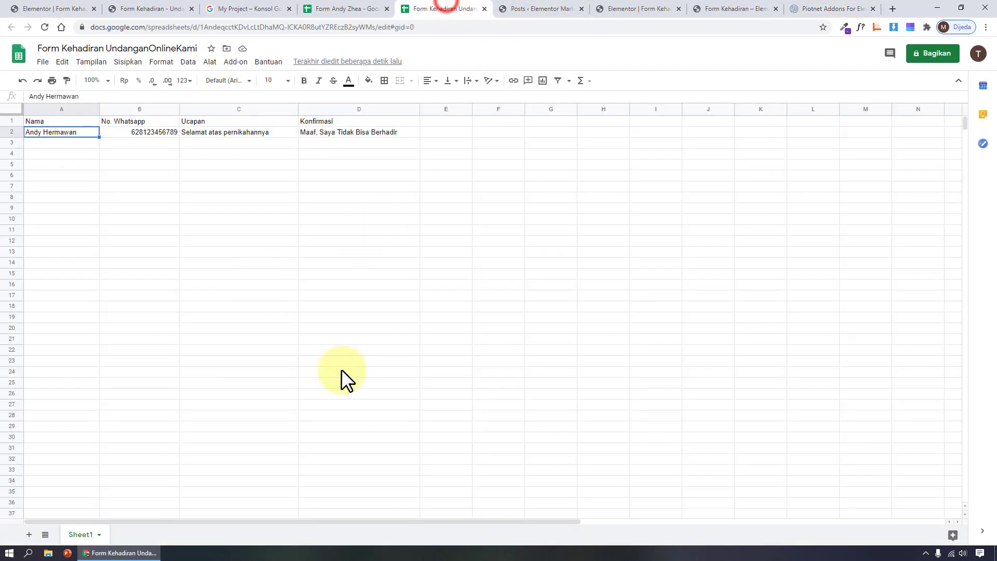
{"action": "left_click", "coordinate": [426, 223]}
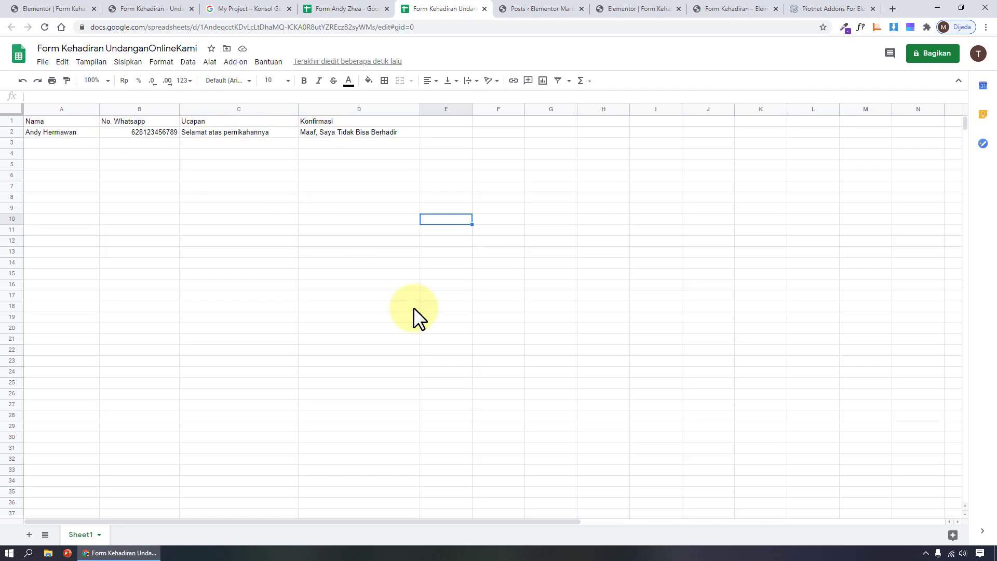
Step: Go back to the 'Elementor | Form Kehadiran' editor tab
{"action": "left_click", "coordinate": [58, 9]}
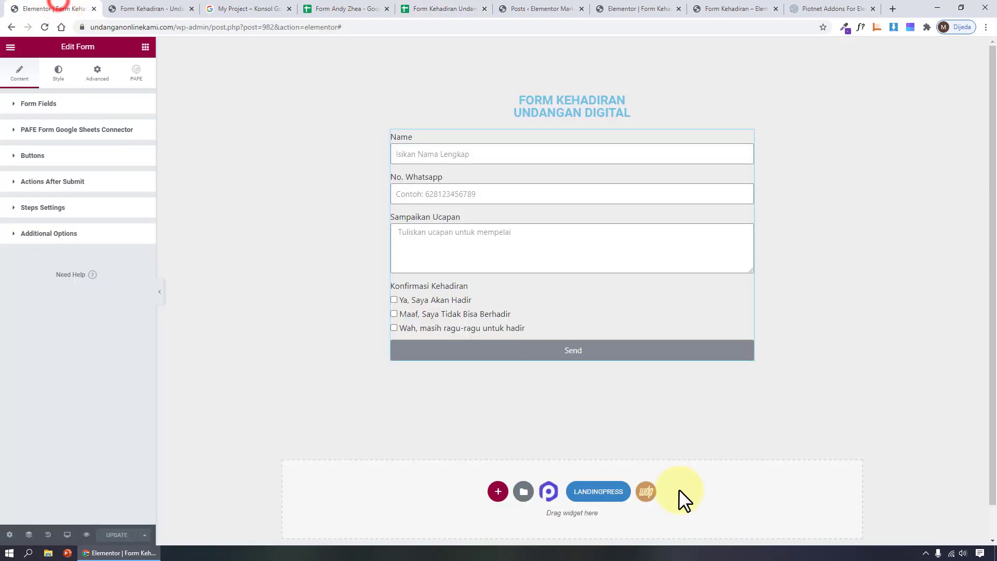